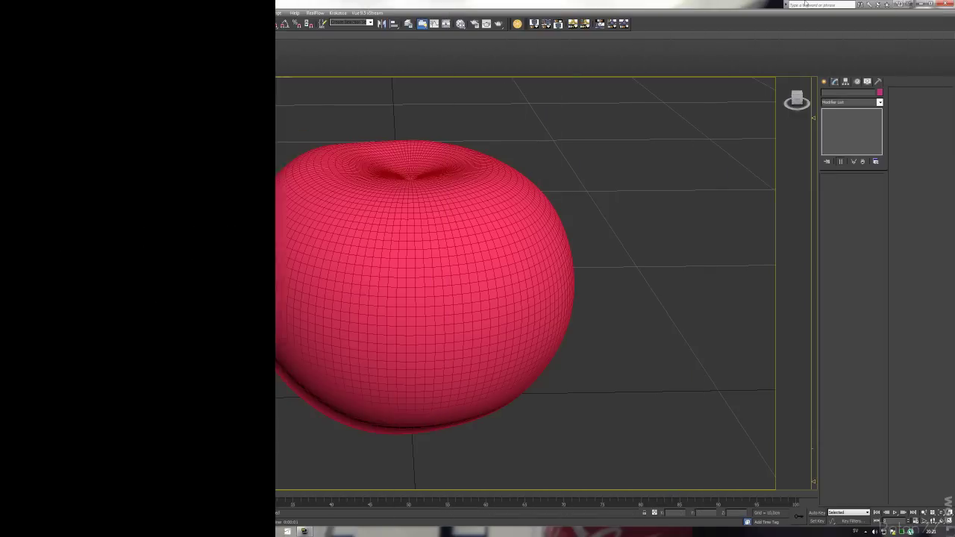
# - Create a small sphere with 16 segments beside the tomato, then restore the four-viewport layout
pyautogui.moveTo(616, 187)
pyautogui.keyDown('alt'); pyautogui.mouseDown(button='middle')
pyautogui.moveTo(597, 147)
pyautogui.moveTo(639, 234)
pyautogui.moveTo(605, 234)
pyautogui.moveTo(554, 213)
pyautogui.moveTo(585, 246)
pyautogui.moveTo(478, 254)
pyautogui.moveTo(490, 184)
pyautogui.moveTo(659, 228)
pyautogui.moveTo(619, 252)
pyautogui.moveTo(690, 231)
pyautogui.mouseUp(button='middle'); pyautogui.keyUp('alt')
pyautogui.press('F4')
pyautogui.press('F4')
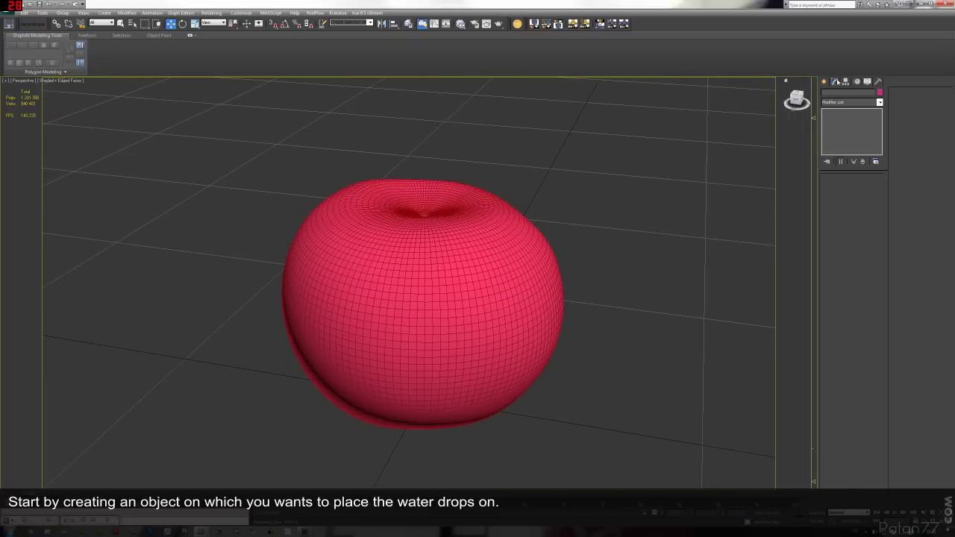
pyautogui.click(826, 82)
pyautogui.moveTo(764, 189); pyautogui.dragTo(703, 190, button='middle')
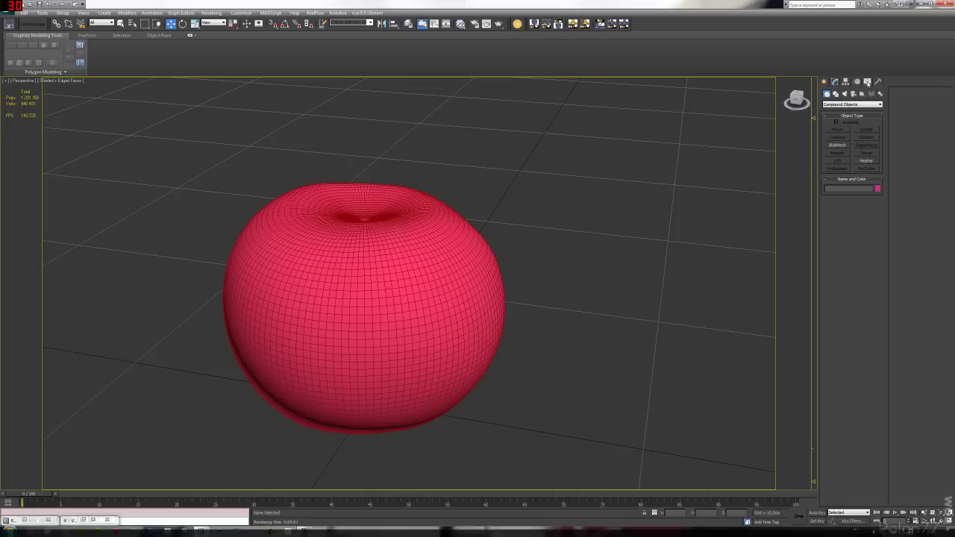
pyautogui.click(832, 104)
pyautogui.click(832, 111)
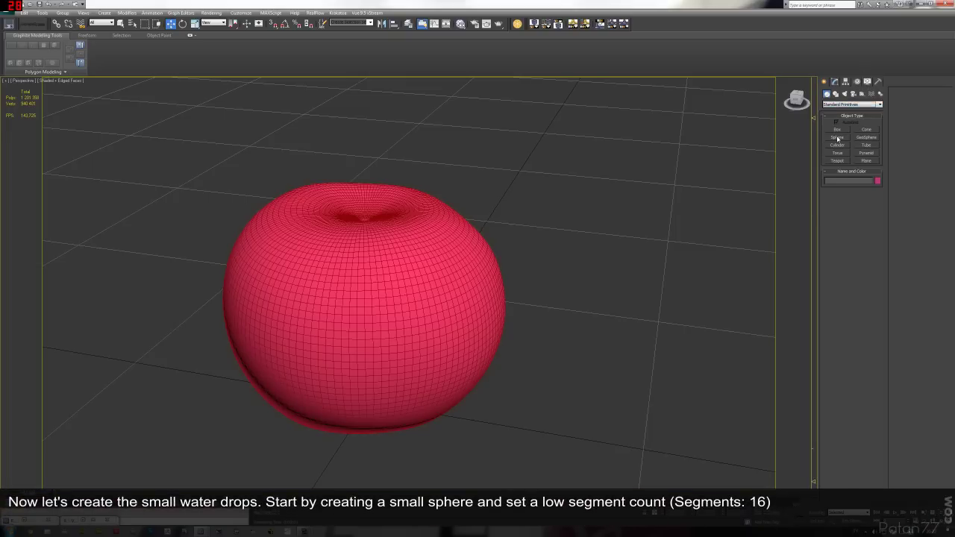
pyautogui.click(839, 139)
pyautogui.moveTo(523, 427); pyautogui.dragTo(553, 383, button='middle')
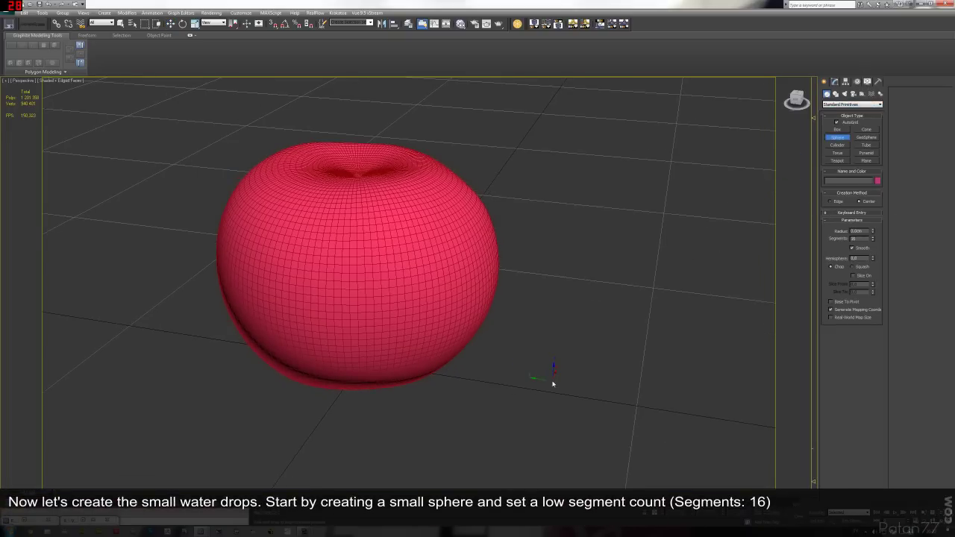
pyautogui.moveTo(553, 384); pyautogui.dragTo(567, 384)
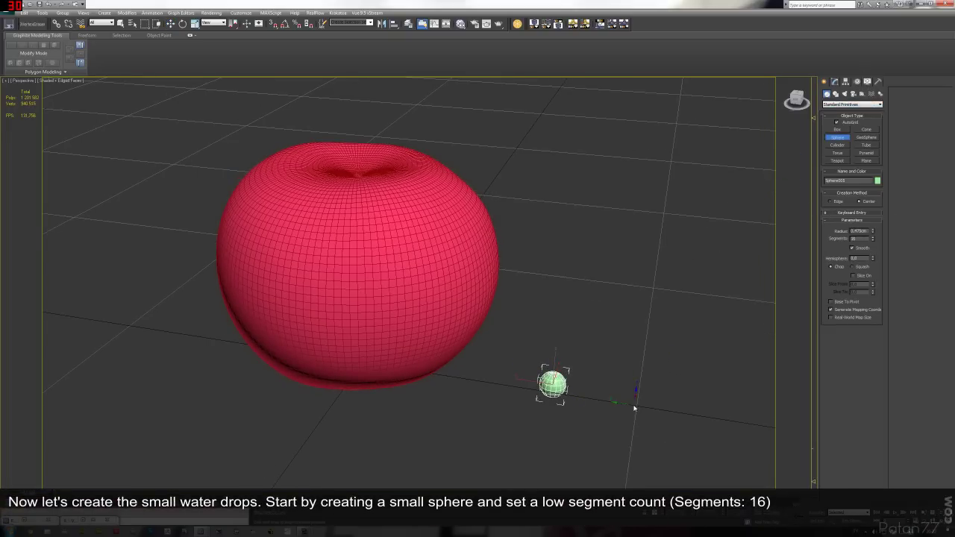
pyautogui.moveTo(634, 408)
pyautogui.keyDown('alt'); pyautogui.mouseDown(button='middle')
pyautogui.moveTo(549, 325)
pyautogui.moveTo(650, 309)
pyautogui.mouseUp(button='middle'); pyautogui.keyUp('alt')
pyautogui.moveTo(873, 240)
pyautogui.mouseDown()
pyautogui.moveTo(873, 231)
pyautogui.moveTo(870, 242)
pyautogui.mouseUp()
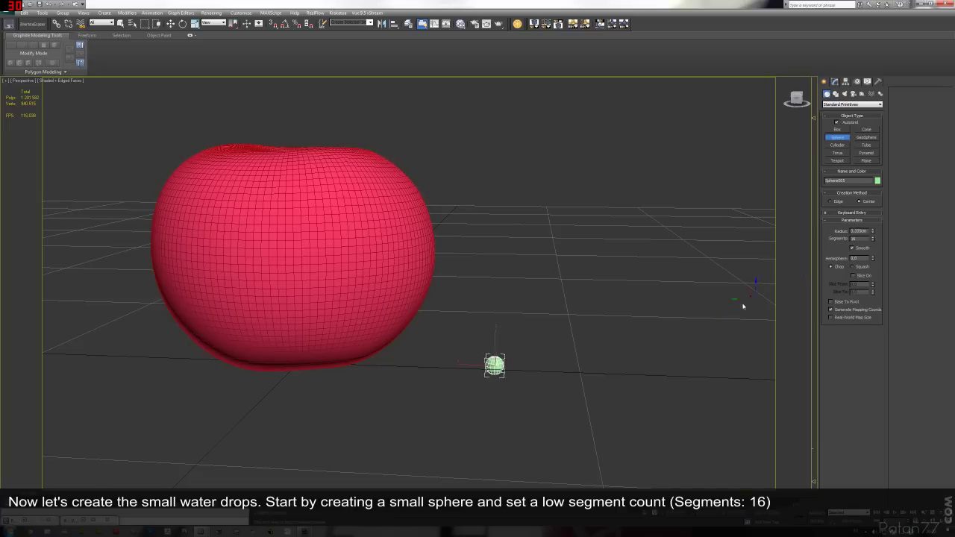
pyautogui.hotkey('alt', 'w')
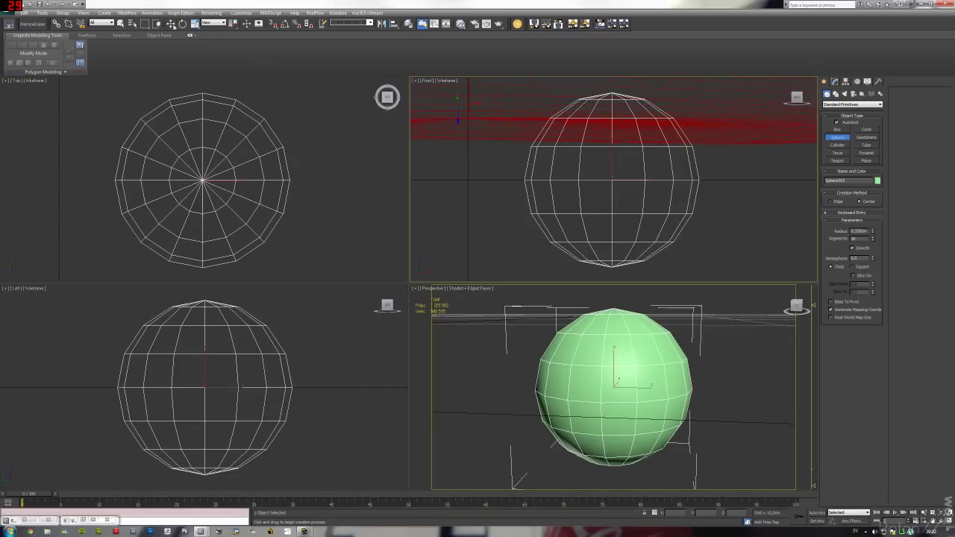
# - Convert the sphere to an Editable Poly and maximize the front view
pyautogui.click(835, 82)
pyautogui.rightClick(614, 142)
pyautogui.moveTo(628, 209)
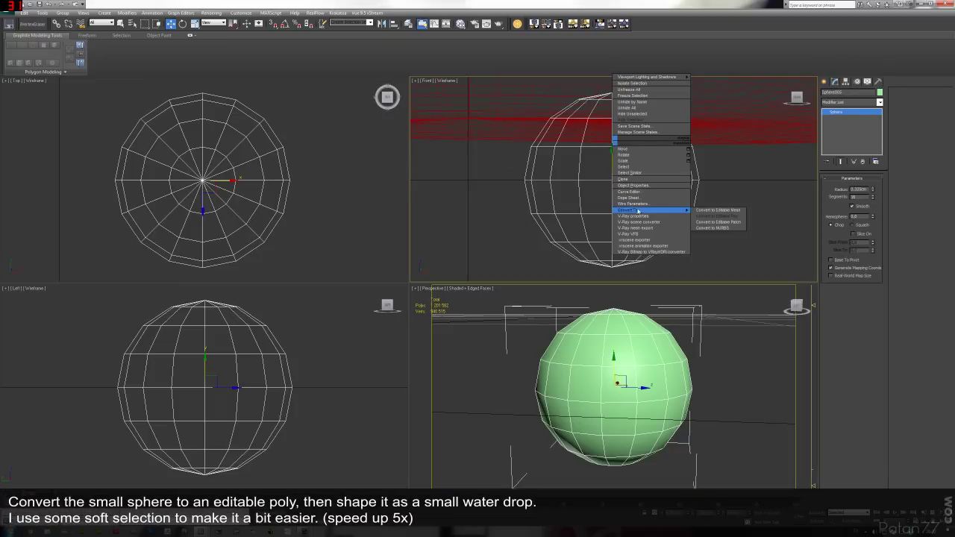
pyautogui.click(712, 216)
pyautogui.hotkey('alt', 'w')
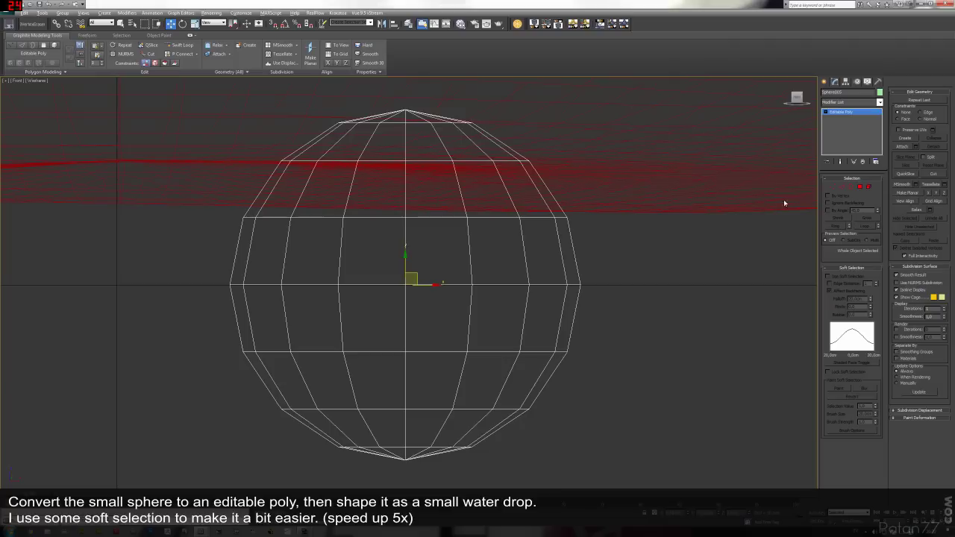
pyautogui.click(833, 187)
pyautogui.scroll(-1, 564, 207)
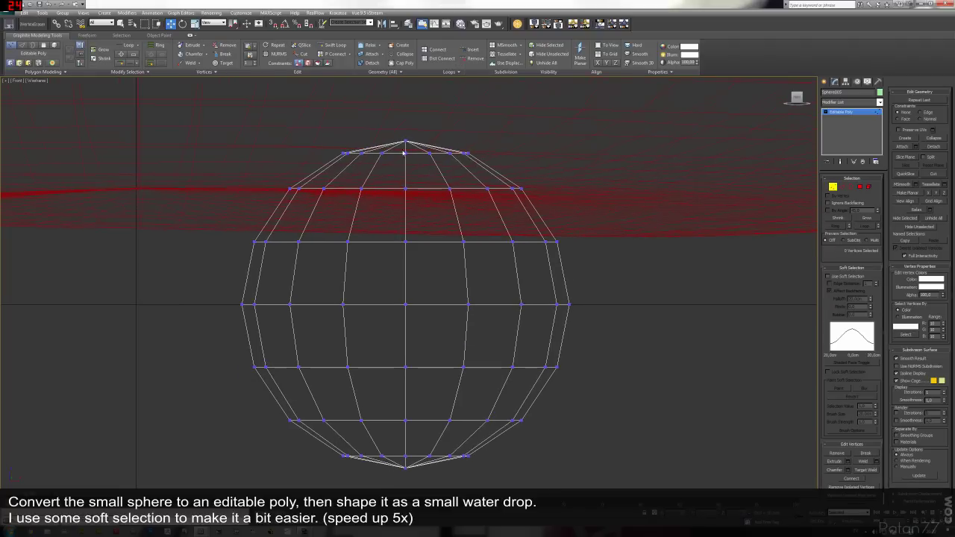
pyautogui.scroll(-1, 555, 299)
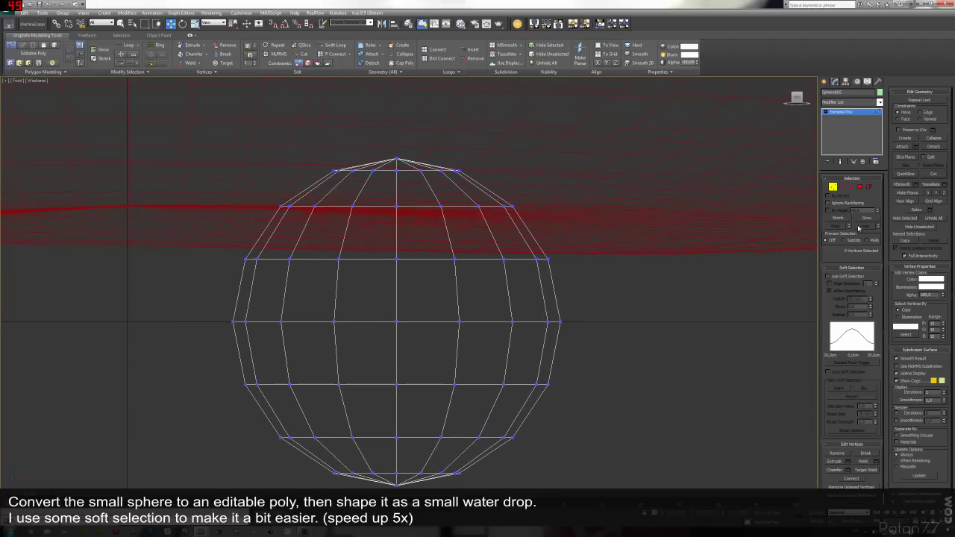
# - Isolate the sphere and push its bottom vertices up with soft selection into a flattened dome
pyautogui.press('1')
pyautogui.scroll(-10, 422, 289)
pyautogui.hotkey('alt', 'q')
pyautogui.press('1')
pyautogui.click(390, 276)
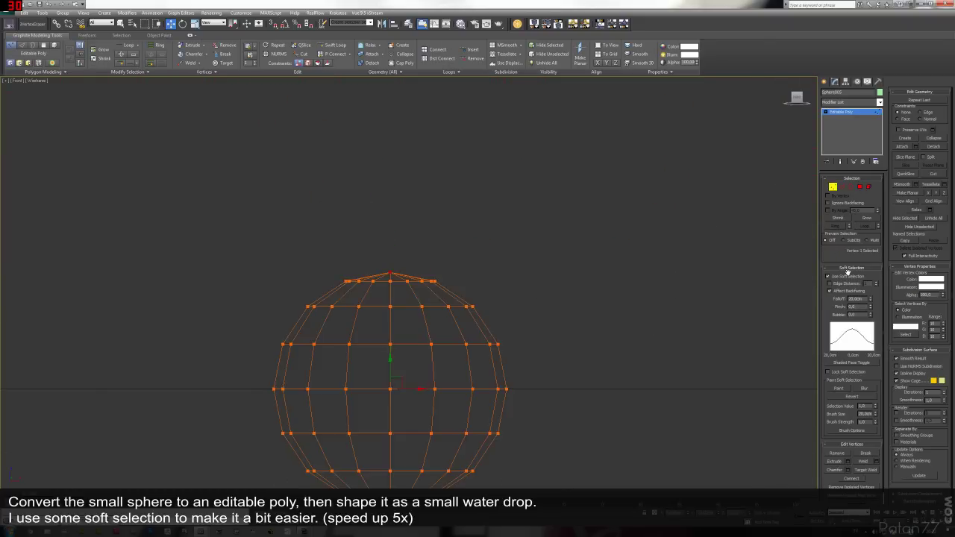
pyautogui.moveTo(390, 314); pyautogui.dragTo(390, 305, button='middle')
pyautogui.moveTo(390, 269); pyautogui.dragTo(390, 295)
pyautogui.click(388, 446)
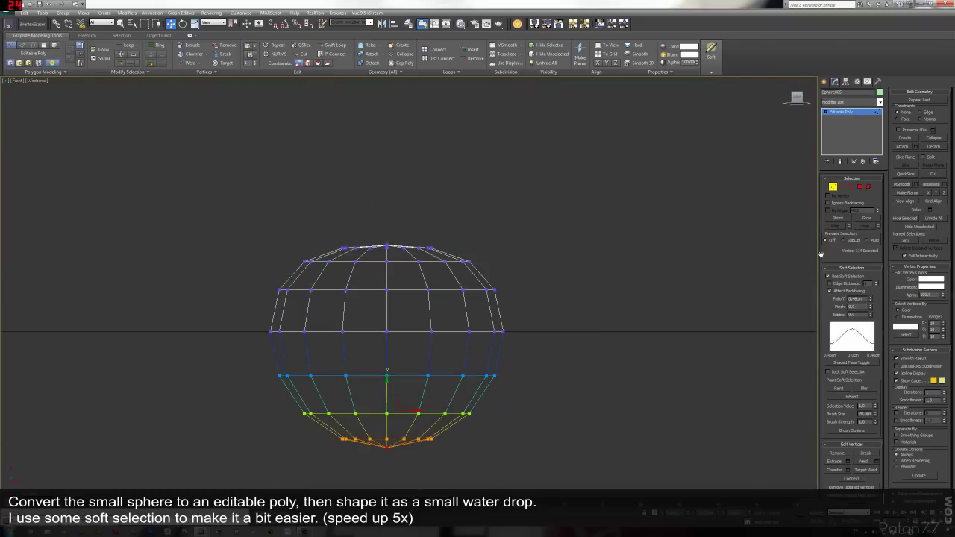
pyautogui.moveTo(387, 395); pyautogui.dragTo(387, 347)
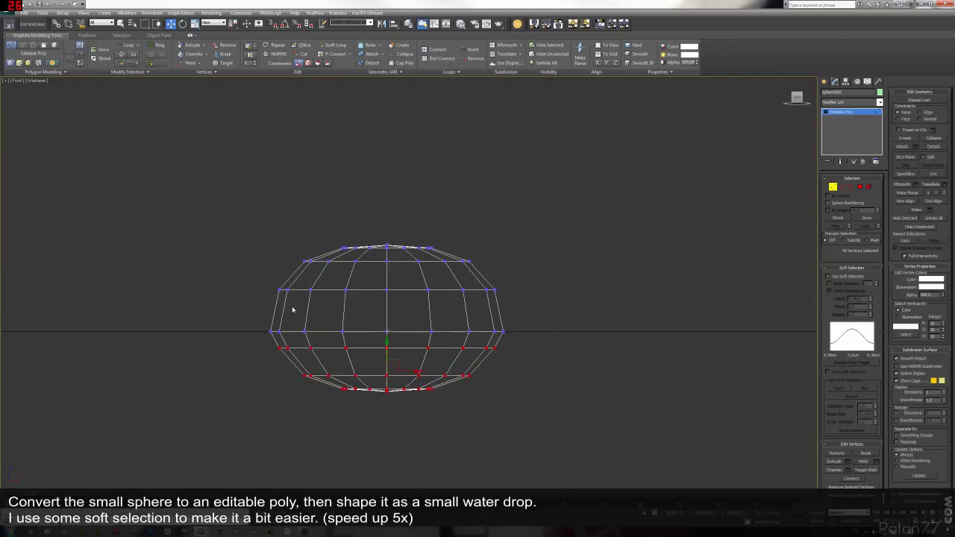
pyautogui.moveTo(292, 311)
pyautogui.mouseDown()
pyautogui.moveTo(387, 277)
pyautogui.moveTo(387, 310)
pyautogui.mouseUp()
pyautogui.moveTo(262, 329); pyautogui.dragTo(516, 348)
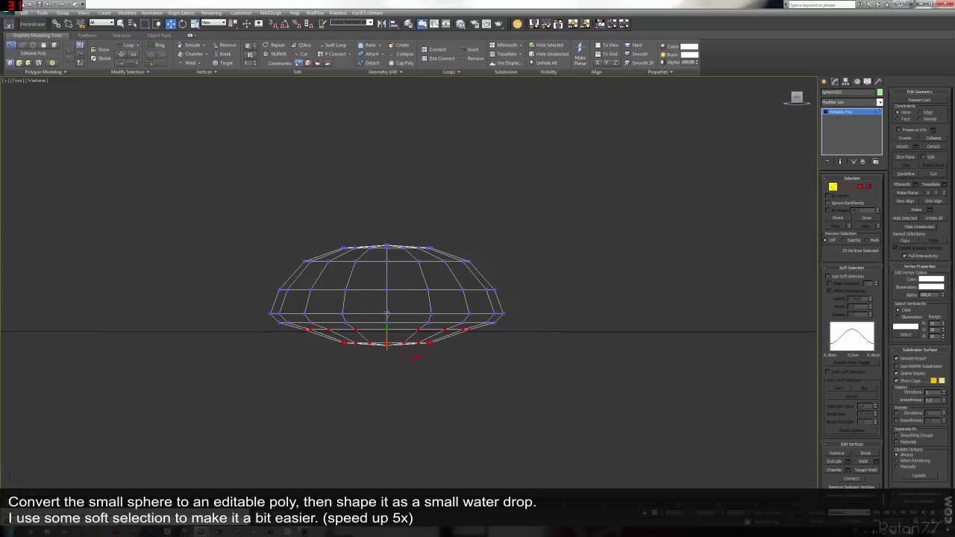
pyautogui.moveTo(387, 350); pyautogui.dragTo(385, 323)
pyautogui.scroll(4, 385, 323)
# - Scale the bottom edge loop to about 215% to widen the flat underside
pyautogui.click(842, 187)
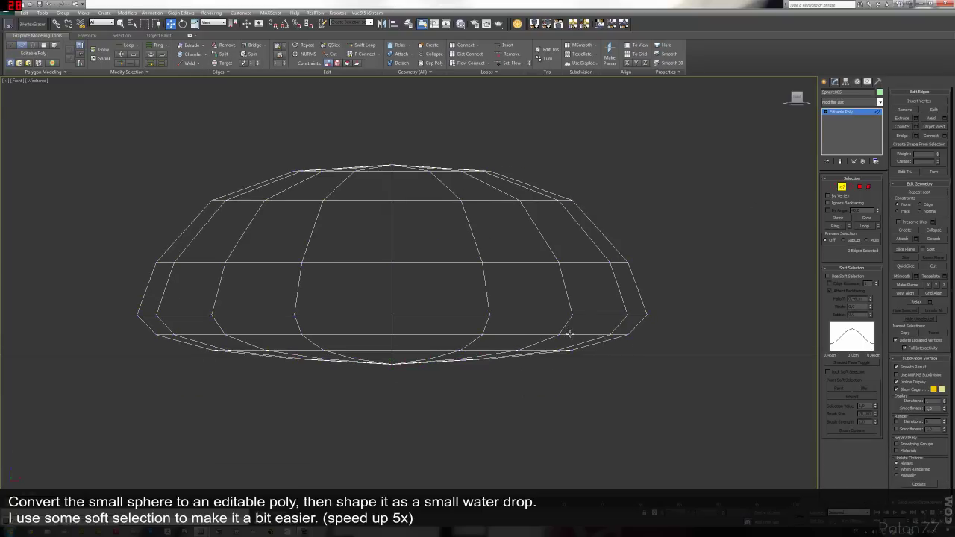
pyautogui.doubleClick(571, 334)
pyautogui.press('r')
pyautogui.press('F12')
pyautogui.moveTo(395, 342); pyautogui.dragTo(519, 393)
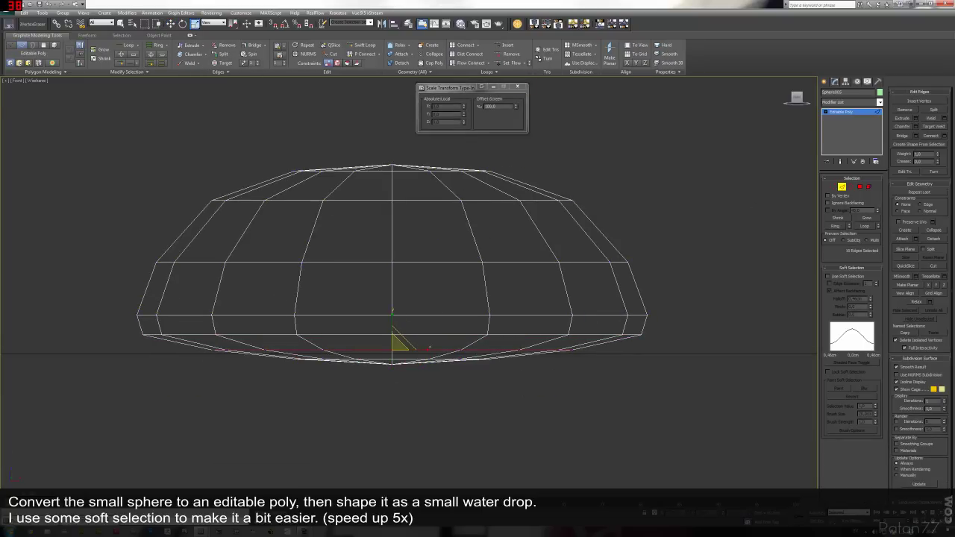
pyautogui.moveTo(396, 345); pyautogui.dragTo(434, 208)
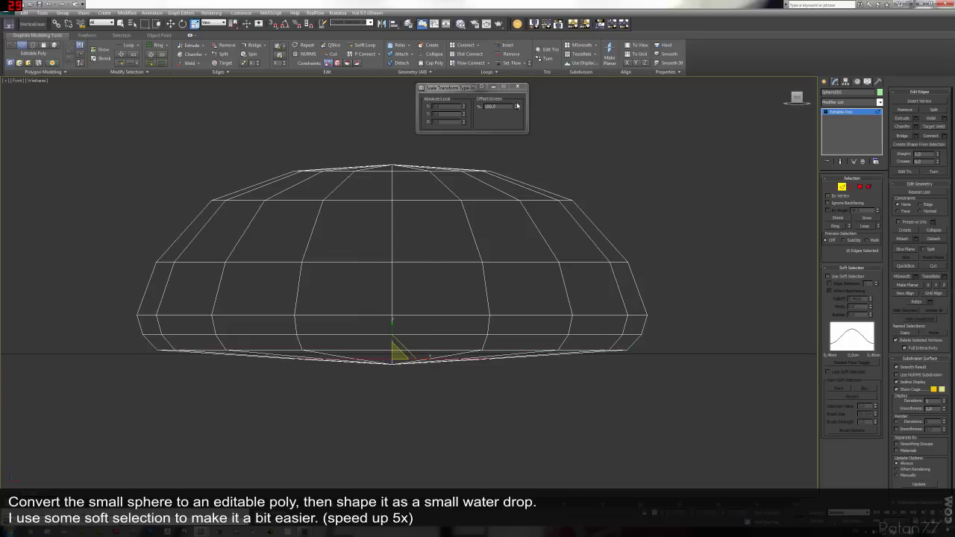
# - Inspect the drop in a shaded perspective view with edges and exit sub-object editing
pyautogui.press('1')
pyautogui.press('w')
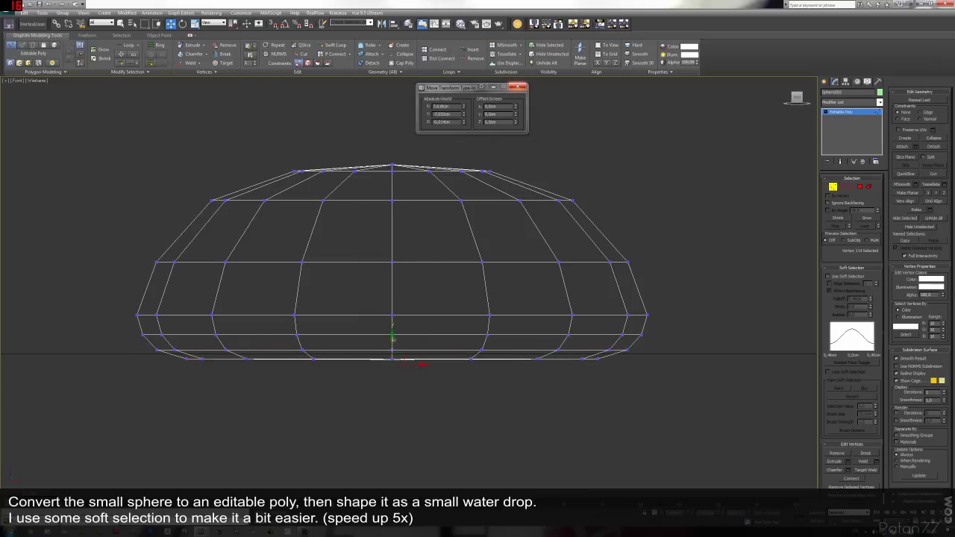
pyautogui.scroll(-1, 479, 362)
pyautogui.press('p')
pyautogui.press('F3')
pyautogui.moveTo(505, 433)
pyautogui.keyDown('alt'); pyautogui.mouseDown(button='middle')
pyautogui.moveTo(602, 306)
pyautogui.moveTo(544, 341)
pyautogui.mouseUp(button='middle'); pyautogui.keyUp('alt')
pyautogui.press('6')
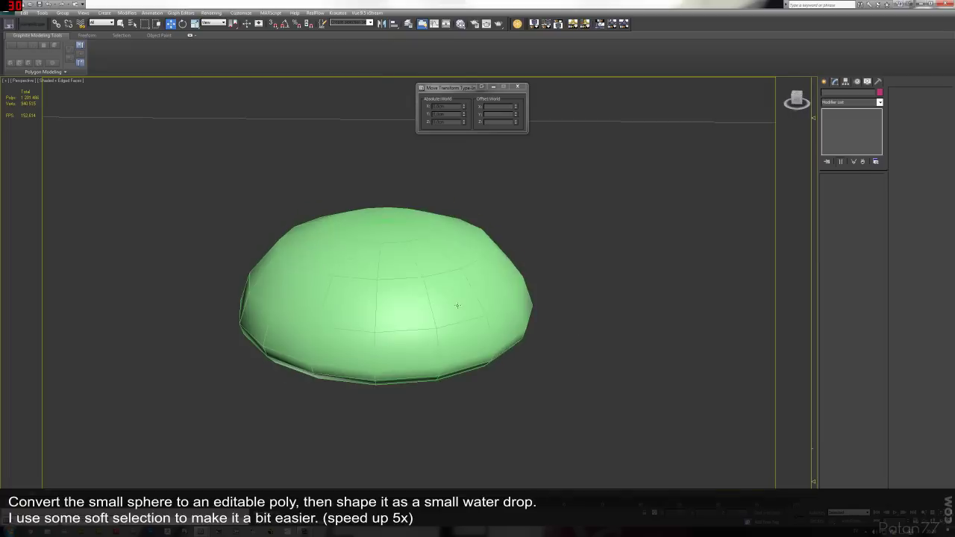
# - Colour the drop cyan and rename it small_drop
pyautogui.click(880, 94)
pyautogui.click(489, 254)
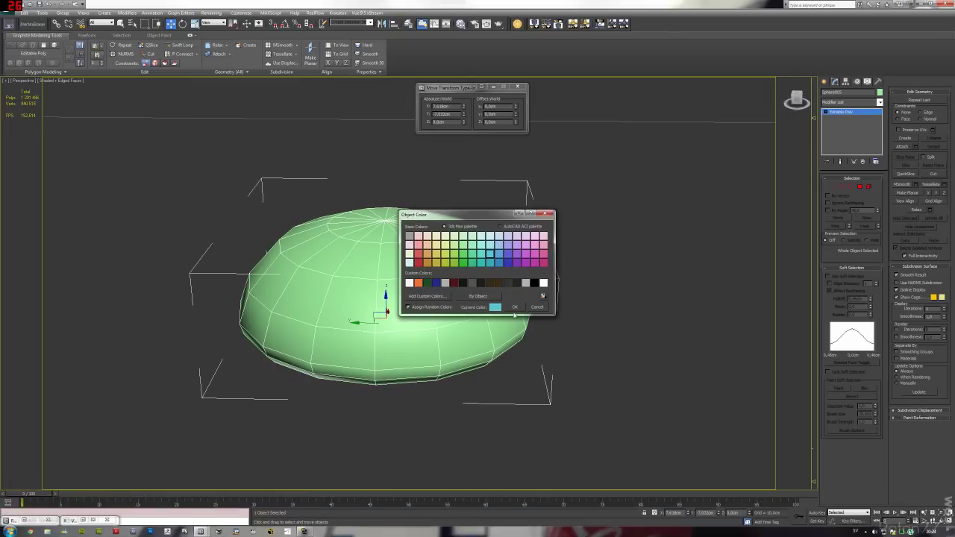
pyautogui.click(514, 309)
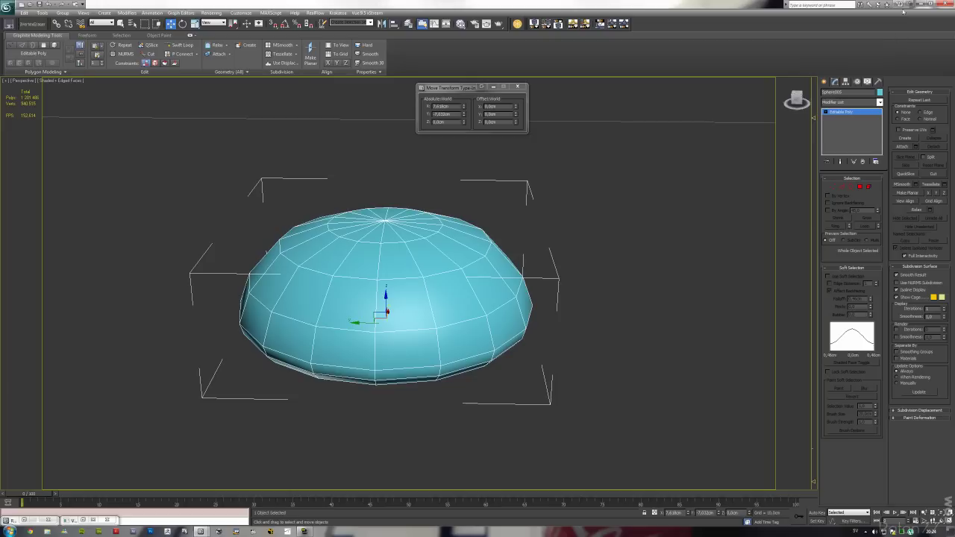
pyautogui.doubleClick(837, 92)
pyautogui.write('drop')
# - Reselect small_drop and orbit the view to show it beside the tomato
pyautogui.click(727, 347)
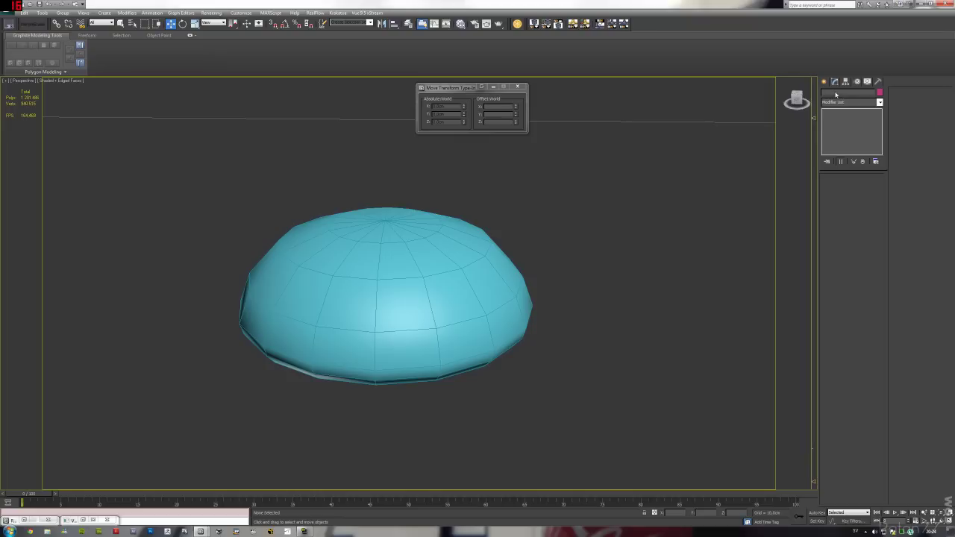
pyautogui.hotkey('ctrl', 'z')
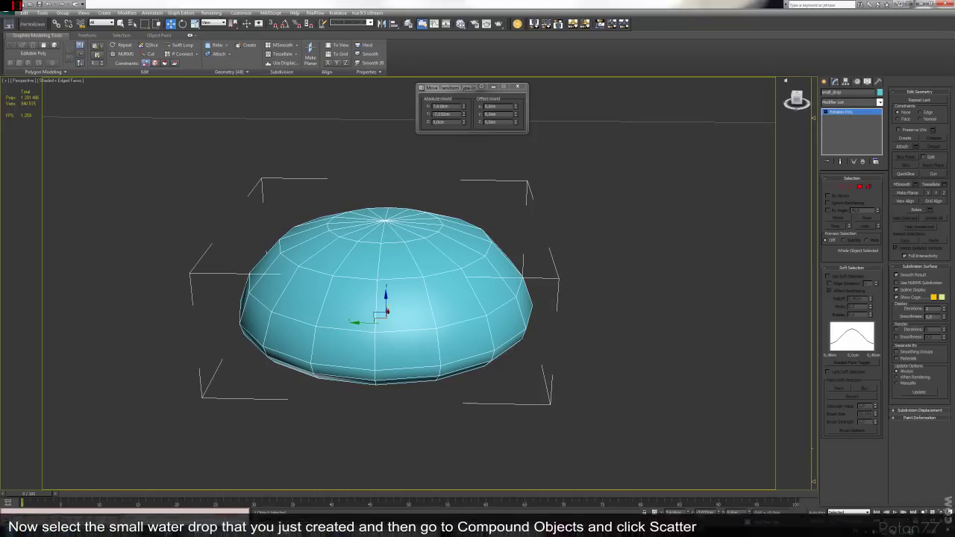
pyautogui.click(760, 114)
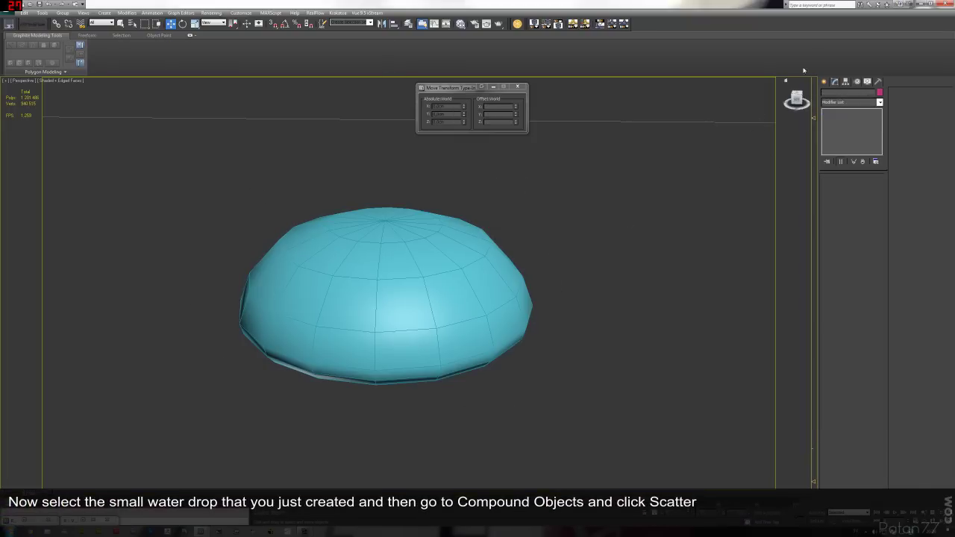
pyautogui.click(823, 81)
pyautogui.scroll(-4, 460, 290)
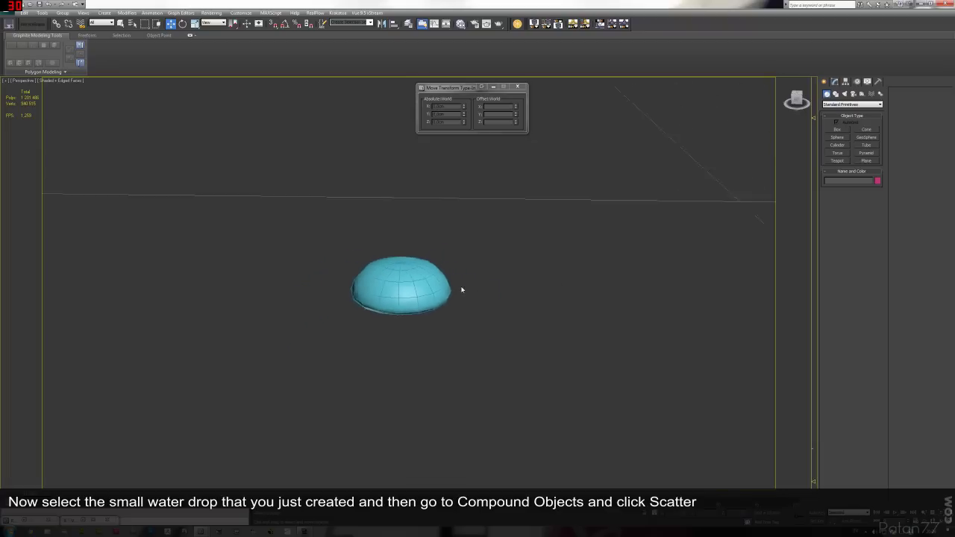
pyautogui.scroll(-5, 477, 299)
pyautogui.moveTo(477, 299)
pyautogui.keyDown('alt'); pyautogui.mouseDown(button='middle')
pyautogui.moveTo(408, 320)
pyautogui.moveTo(558, 377)
pyautogui.mouseUp(button='middle'); pyautogui.keyUp('alt')
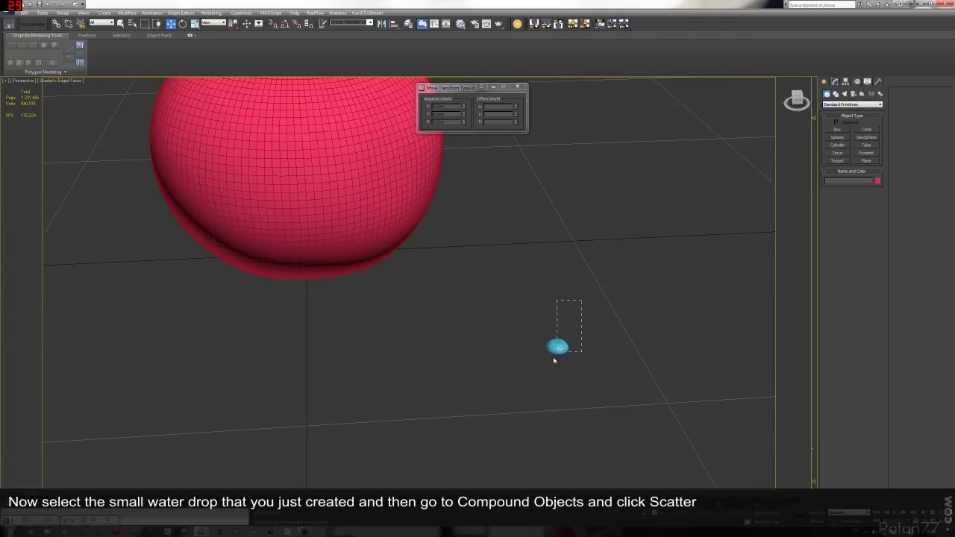
pyautogui.click(552, 351)
pyautogui.keyDown('alt'); pyautogui.moveTo(623, 363); pyautogui.dragTo(606, 381, button='middle'); pyautogui.keyUp('alt')
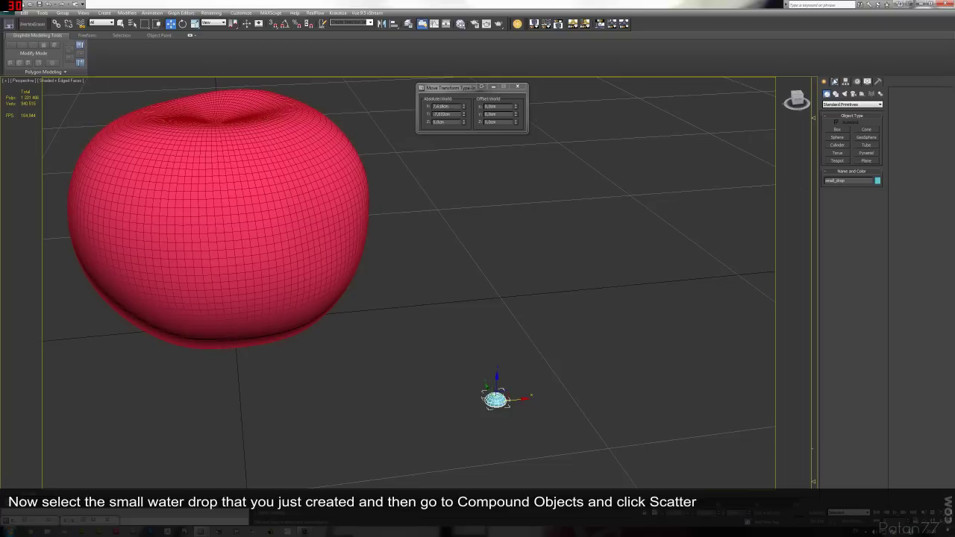
# - Create a Scatter compound from the drop using the tomato as the distribution object
pyautogui.click(835, 80)
pyautogui.click(824, 81)
pyautogui.click(832, 105)
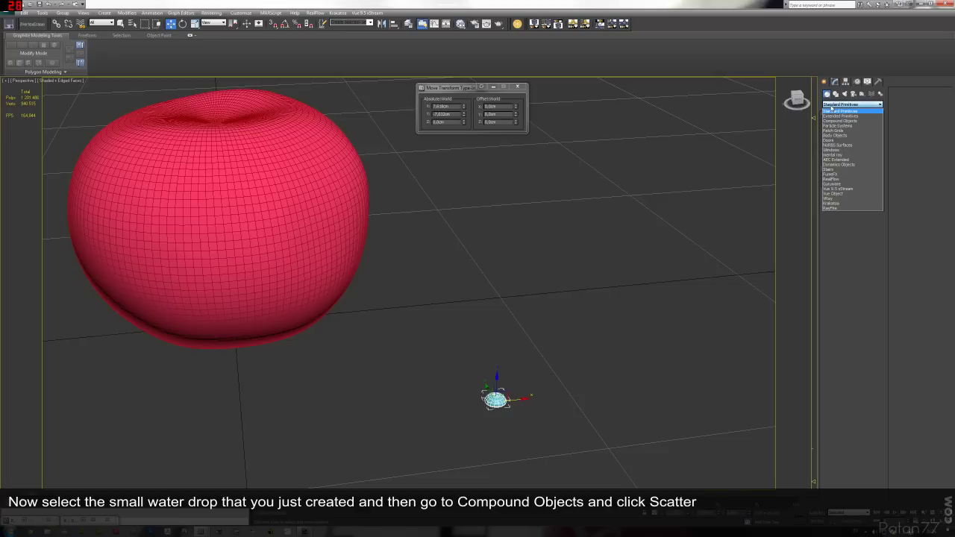
pyautogui.click(878, 122)
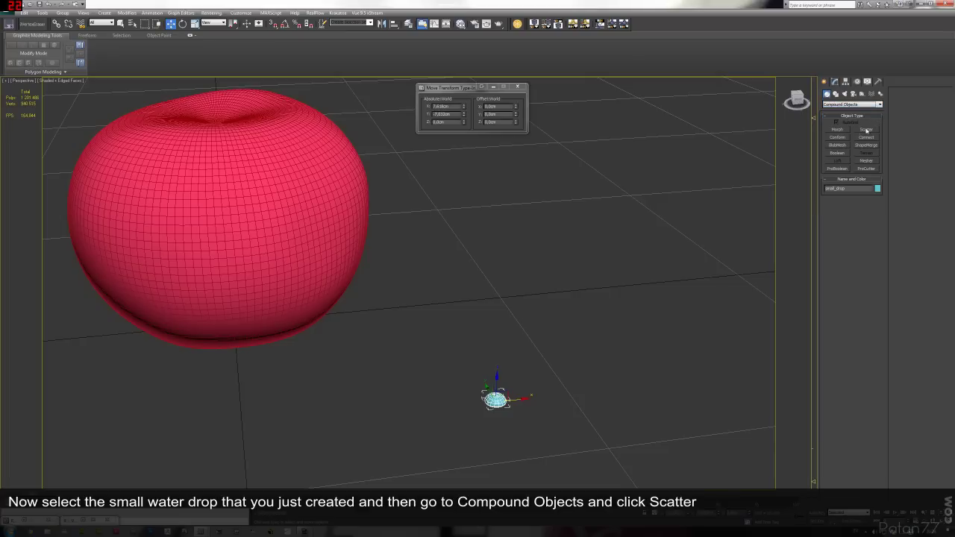
pyautogui.click(867, 130)
pyautogui.moveTo(762, 229)
pyautogui.keyDown('alt'); pyautogui.mouseDown(button='middle')
pyautogui.moveTo(691, 298)
pyautogui.moveTo(704, 288)
pyautogui.mouseUp(button='middle'); pyautogui.keyUp('alt')
pyautogui.click(853, 217)
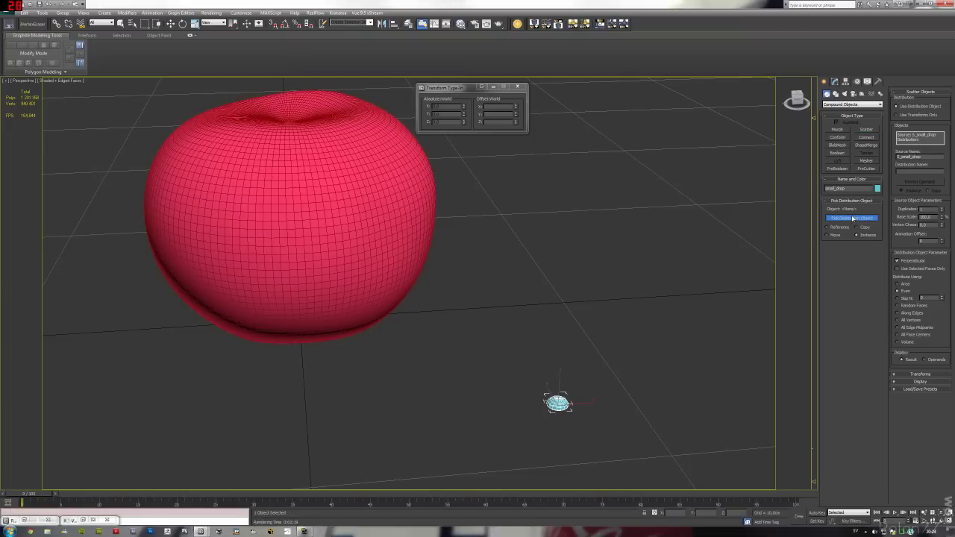
pyautogui.click(319, 190)
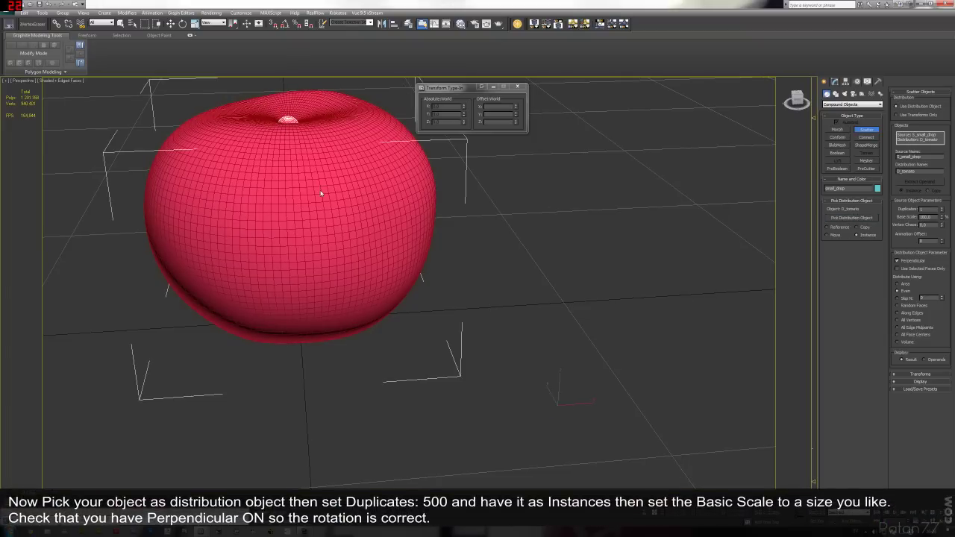
# - Set the scatter's Base Scale to 10 so the 500 drops become tiny dots
pyautogui.keyDown('alt'); pyautogui.moveTo(319, 192); pyautogui.dragTo(499, 261, button='middle'); pyautogui.keyUp('alt')
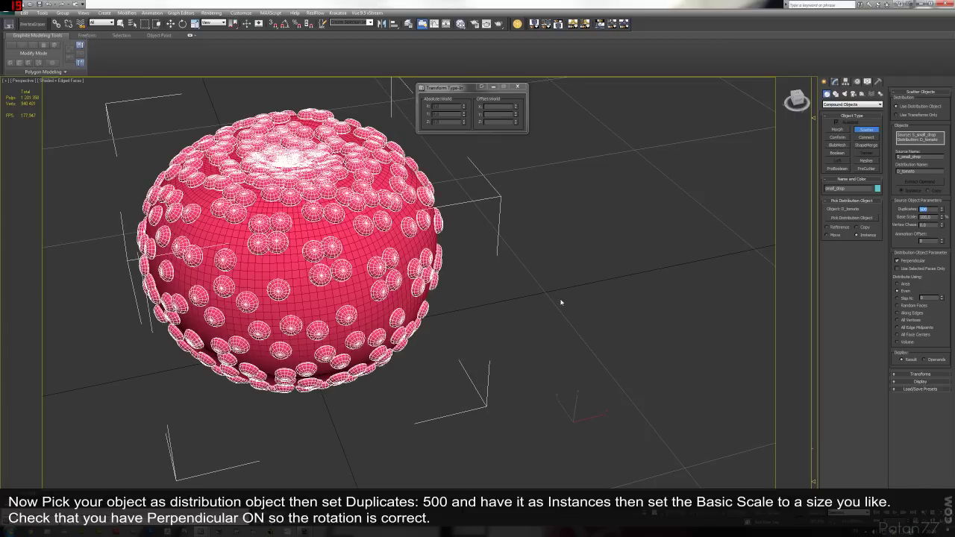
pyautogui.moveTo(575, 297)
pyautogui.keyDown('alt'); pyautogui.mouseDown(button='middle')
pyautogui.moveTo(544, 352)
pyautogui.moveTo(544, 330)
pyautogui.mouseUp(button='middle'); pyautogui.keyUp('alt')
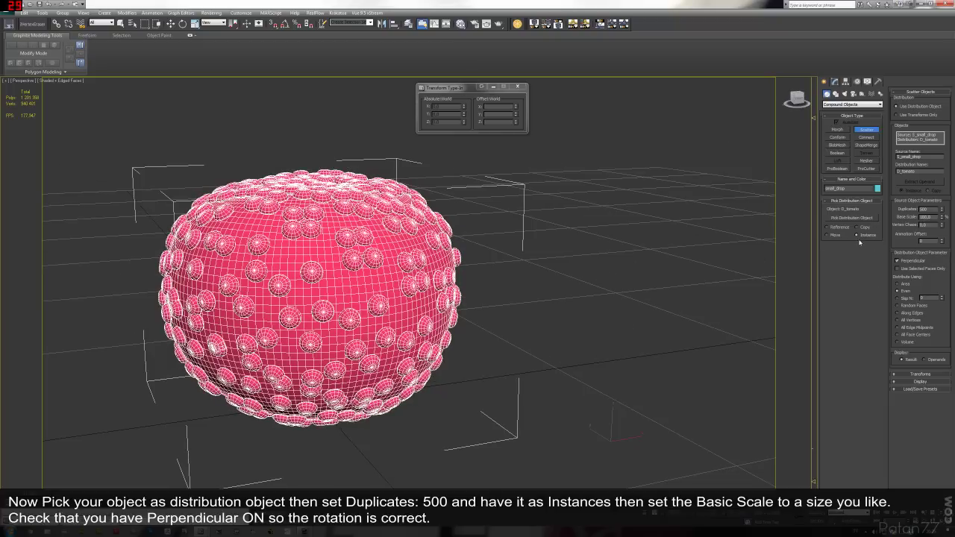
pyautogui.doubleClick(925, 217)
pyautogui.write('10')
pyautogui.press('Return')
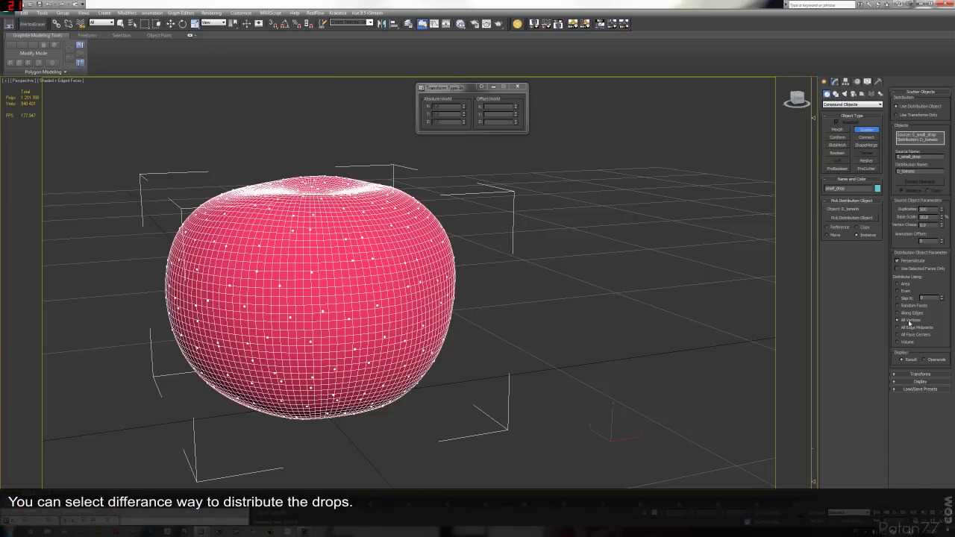
# - Try Random Faces, then set the scatter distribution to Even
pyautogui.moveTo(725, 331)
pyautogui.keyDown('alt'); pyautogui.mouseDown(button='middle')
pyautogui.moveTo(749, 320)
pyautogui.moveTo(699, 326)
pyautogui.moveTo(680, 343)
pyautogui.moveTo(695, 319)
pyautogui.mouseUp(button='middle'); pyautogui.keyUp('alt')
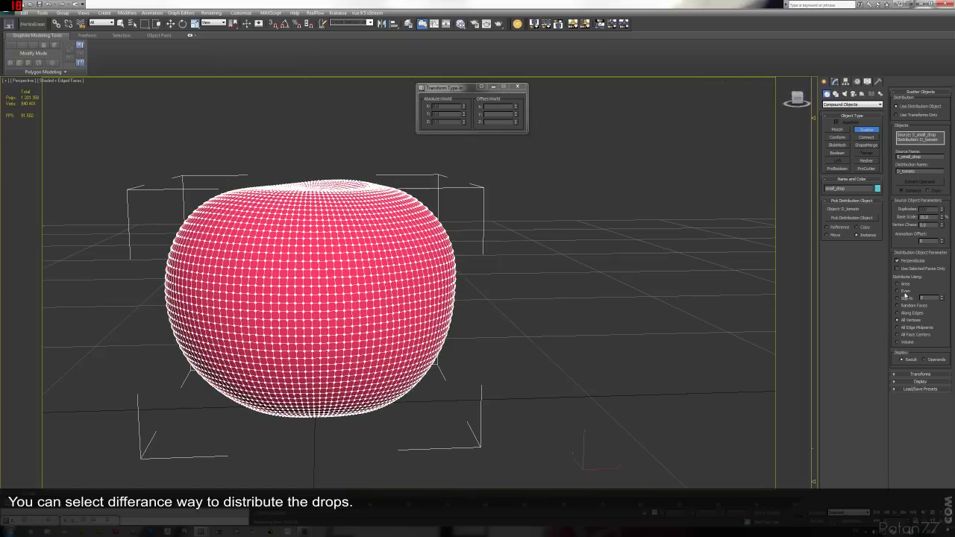
pyautogui.click(905, 306)
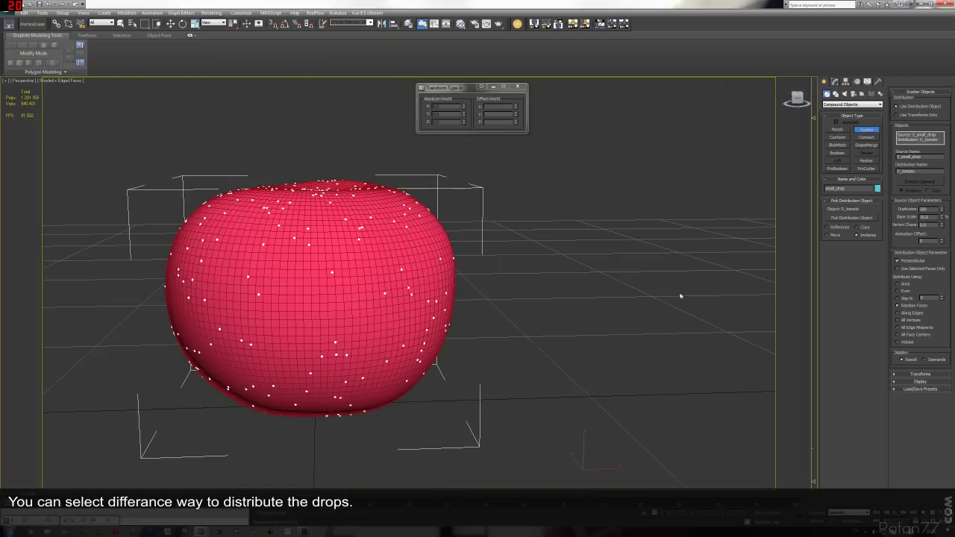
pyautogui.click(905, 291)
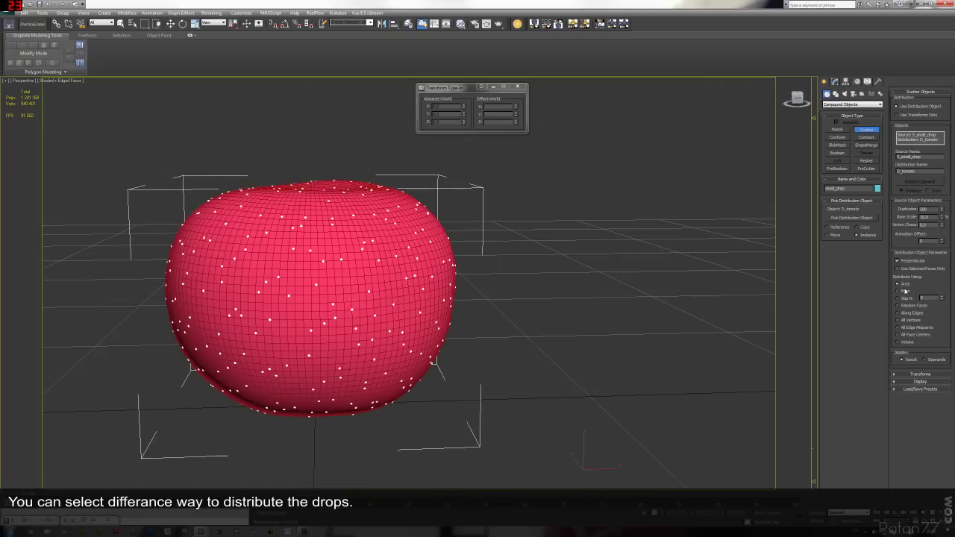
pyautogui.click(920, 374)
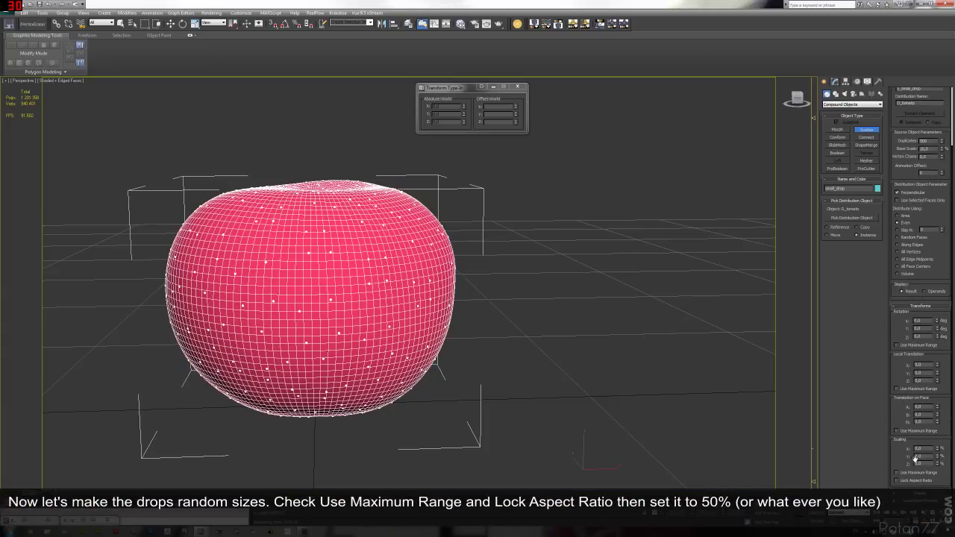
# - Enable Use Maximum Range and Lock Aspect Ratio for scaling, with a 50% range
pyautogui.click(897, 481)
pyautogui.click(897, 473)
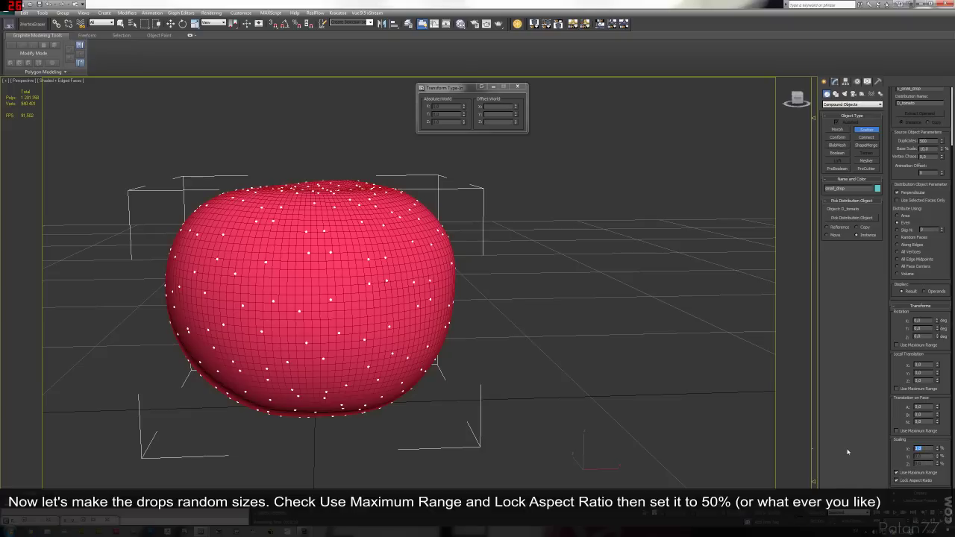
pyautogui.write('50')
pyautogui.press('Return')
pyautogui.moveTo(594, 333)
pyautogui.keyDown('alt'); pyautogui.mouseDown(button='middle')
pyautogui.moveTo(486, 325)
pyautogui.moveTo(445, 347)
pyautogui.mouseUp(button='middle'); pyautogui.keyUp('alt')
pyautogui.scroll(-2, 572, 330)
pyautogui.scroll(5, 567, 346)
pyautogui.scroll(1, 471, 321)
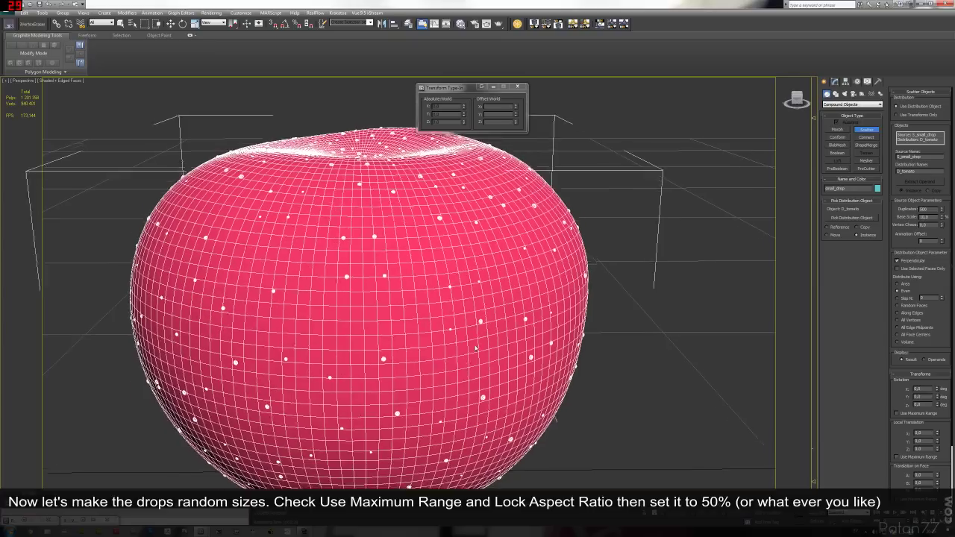
pyautogui.scroll(-2, 947, 440)
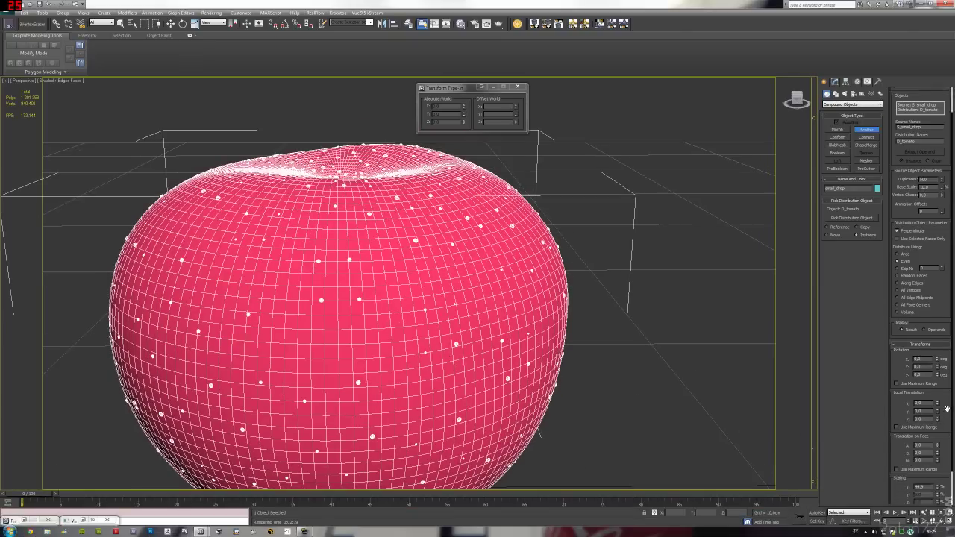
pyautogui.scroll(-2, 953, 336)
# - Turn on Hide Distribution Object in the scatter's Display settings
pyautogui.moveTo(925, 448); pyautogui.dragTo(891, 447)
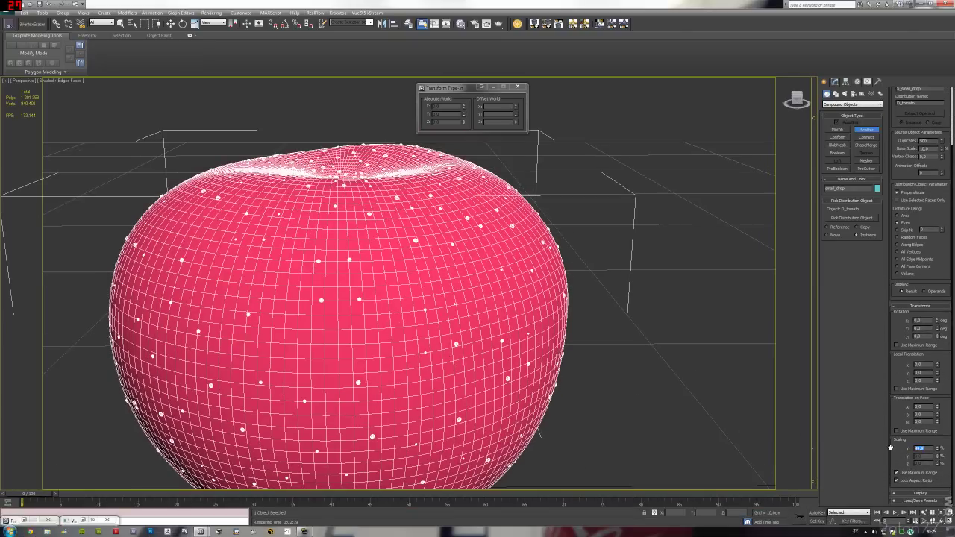
pyautogui.click(901, 494)
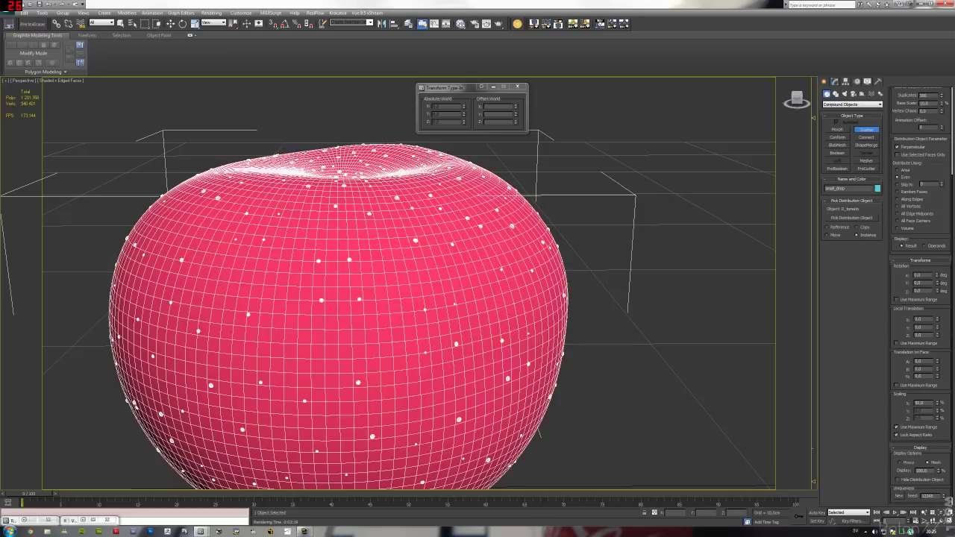
pyautogui.doubleClick(924, 471)
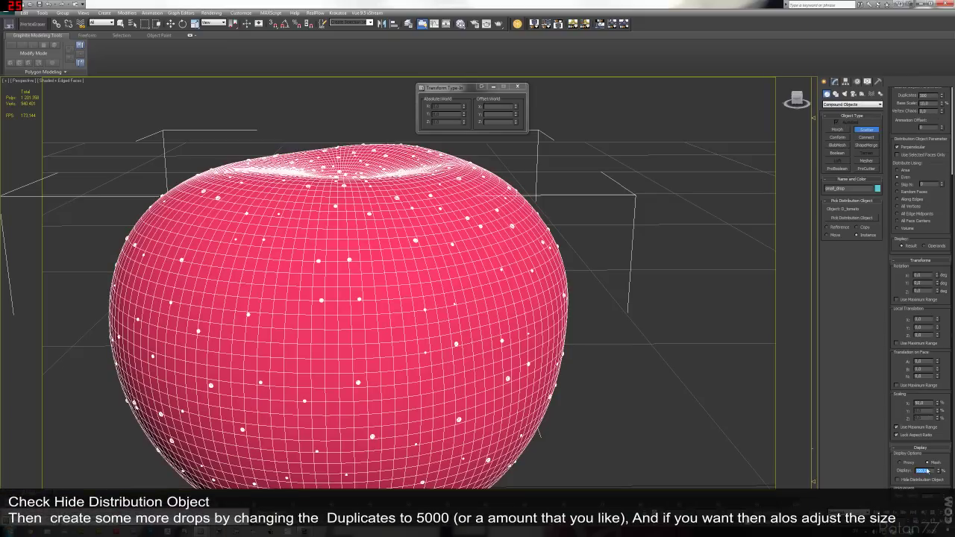
pyautogui.click(916, 481)
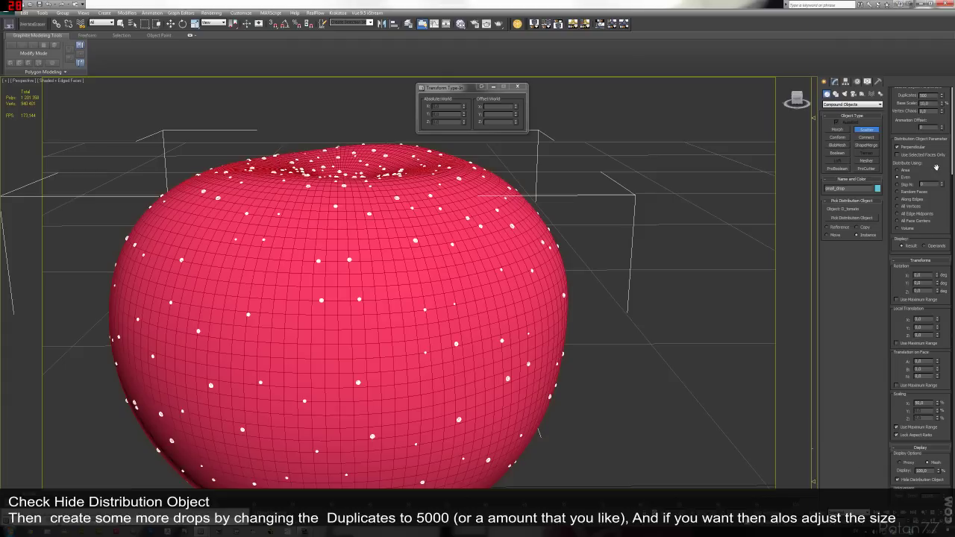
# - Raise the scatter duplicates to 5000 and lower the Base Scale to 7
pyautogui.moveTo(942, 209); pyautogui.dragTo(935, 353)
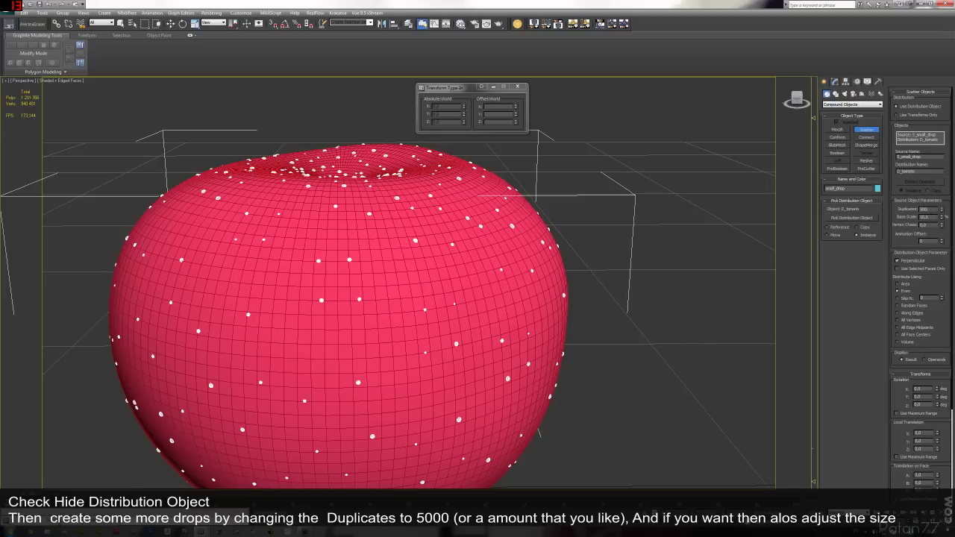
pyautogui.doubleClick(930, 211)
pyautogui.write('5000')
pyautogui.press('Return')
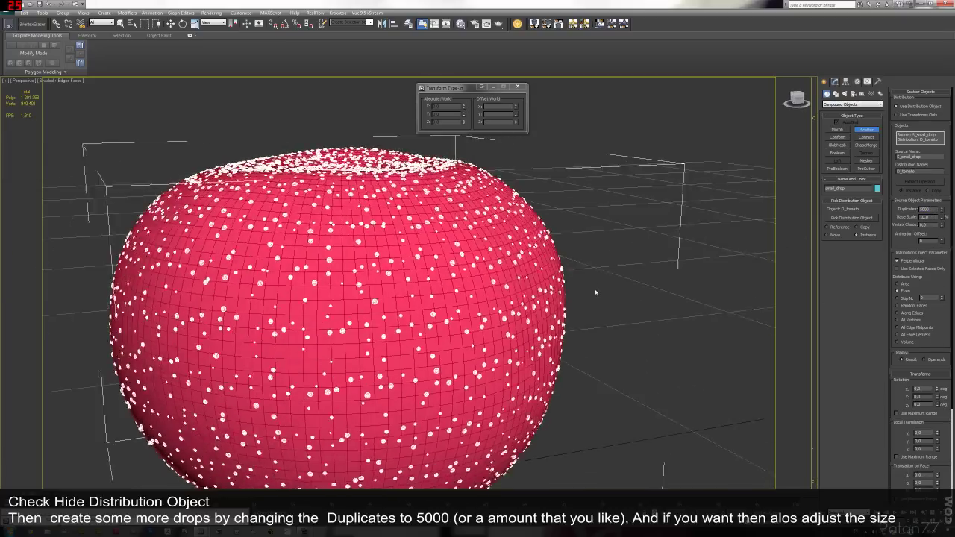
pyautogui.moveTo(597, 288)
pyautogui.keyDown('alt'); pyautogui.mouseDown(button='middle')
pyautogui.moveTo(608, 292)
pyautogui.moveTo(565, 292)
pyautogui.mouseUp(button='middle'); pyautogui.keyUp('alt')
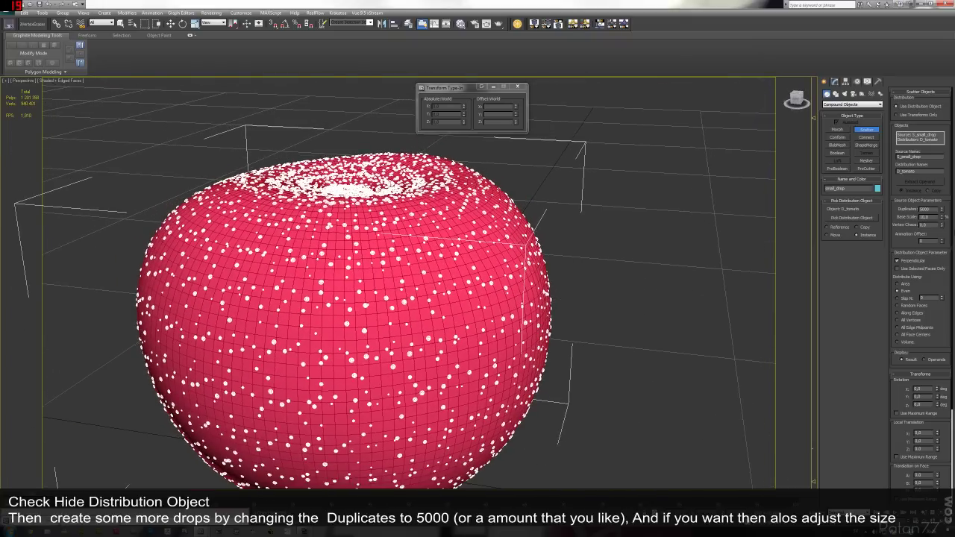
pyautogui.write('7')
pyautogui.press('Return')
pyautogui.moveTo(639, 356)
pyautogui.keyDown('alt'); pyautogui.mouseDown(button='middle')
pyautogui.moveTo(682, 336)
pyautogui.moveTo(650, 347)
pyautogui.mouseUp(button='middle'); pyautogui.keyUp('alt')
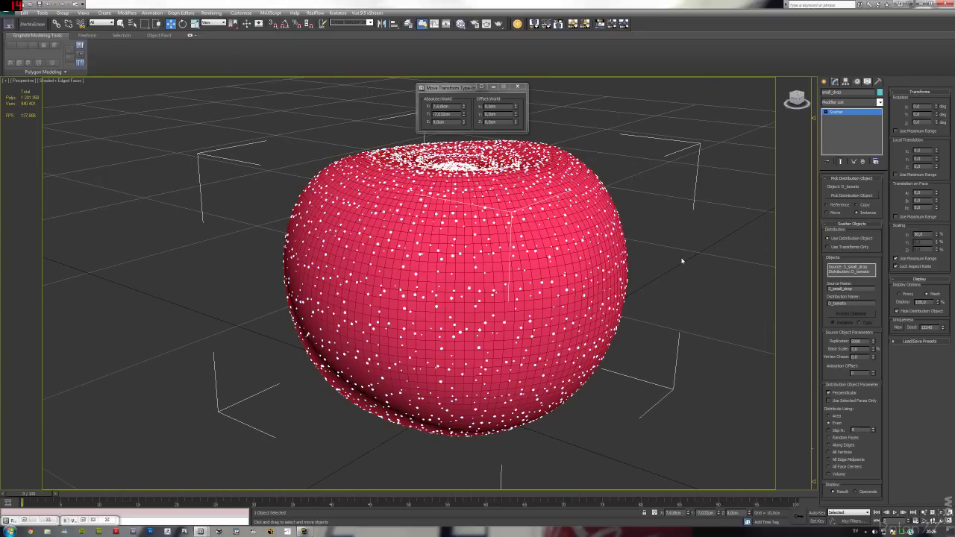
# - Place a PArray particle emitter beside the tomato and bring up its settings for editing
pyautogui.click(681, 261)
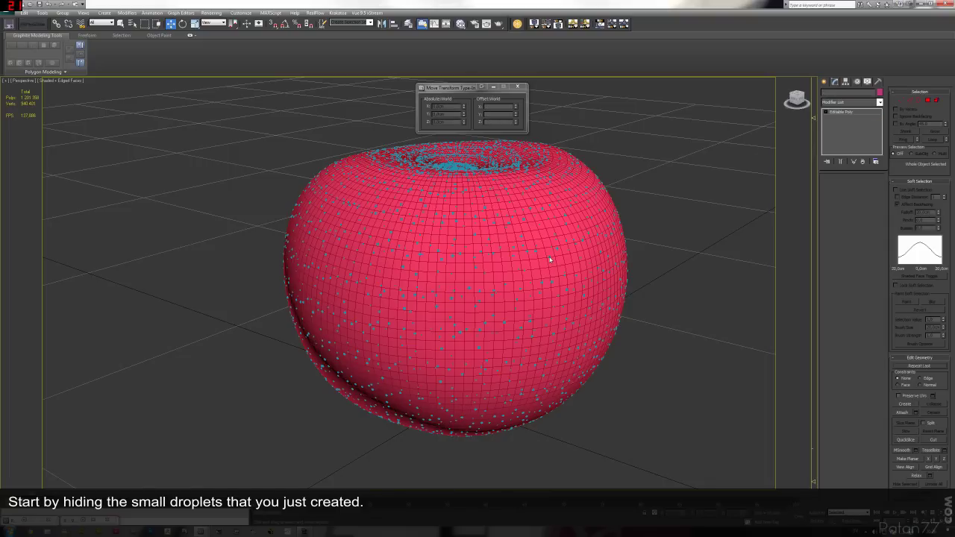
pyautogui.click(543, 266)
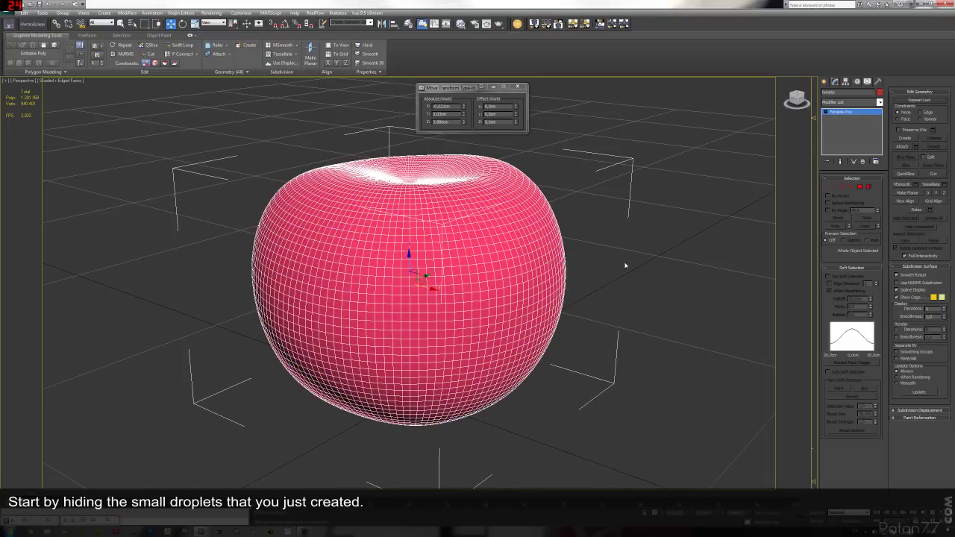
pyautogui.click(626, 265)
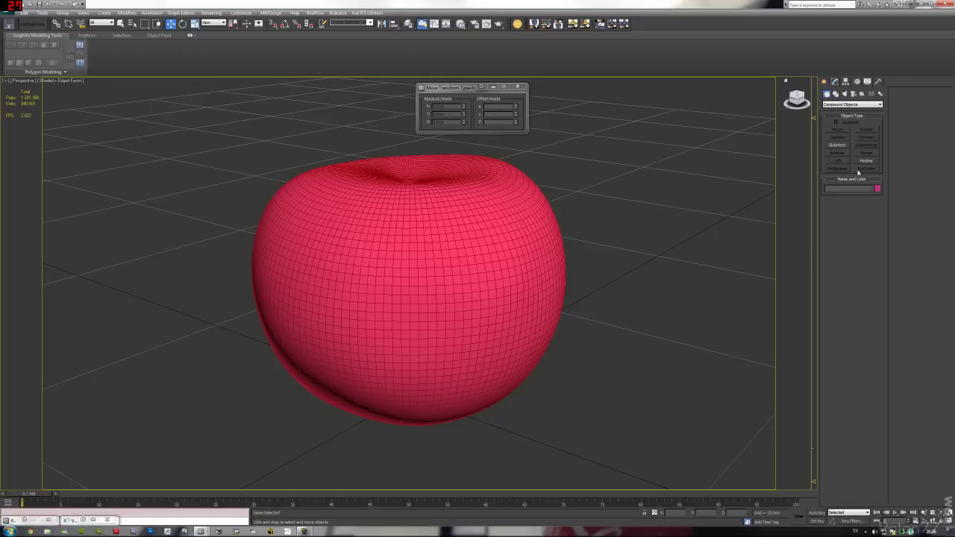
pyautogui.click(843, 106)
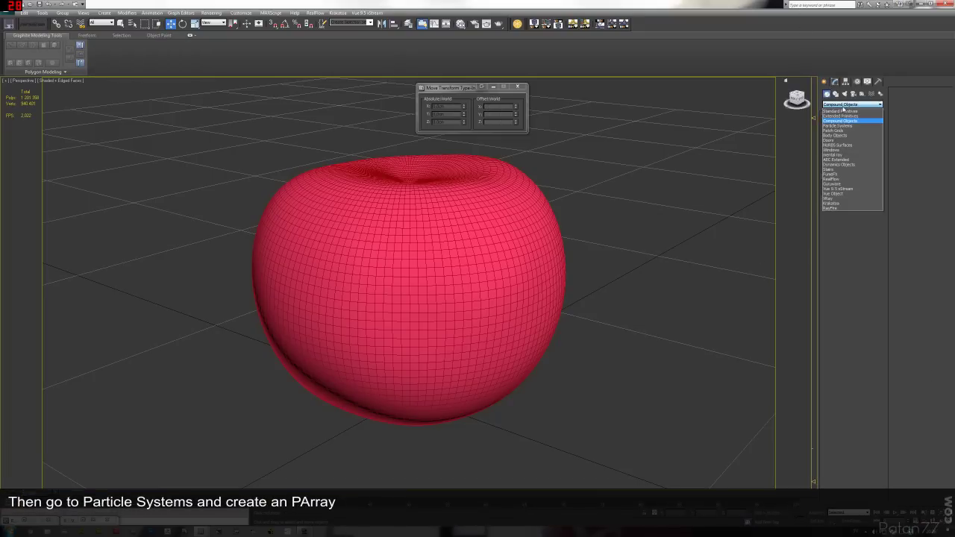
pyautogui.click(842, 128)
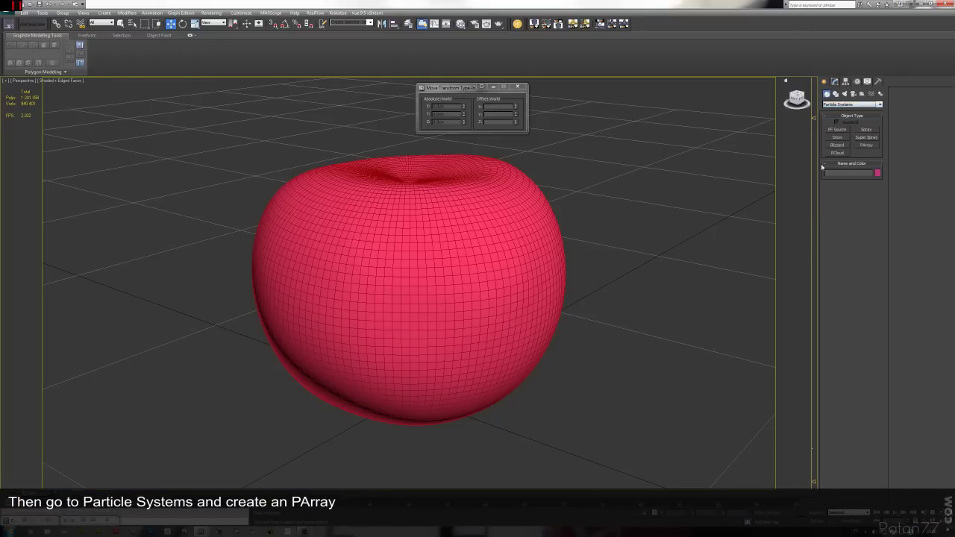
pyautogui.moveTo(671, 283)
pyautogui.keyDown('alt'); pyautogui.mouseDown(button='middle')
pyautogui.moveTo(623, 309)
pyautogui.moveTo(649, 313)
pyautogui.mouseUp(button='middle'); pyautogui.keyUp('alt')
pyautogui.click(866, 145)
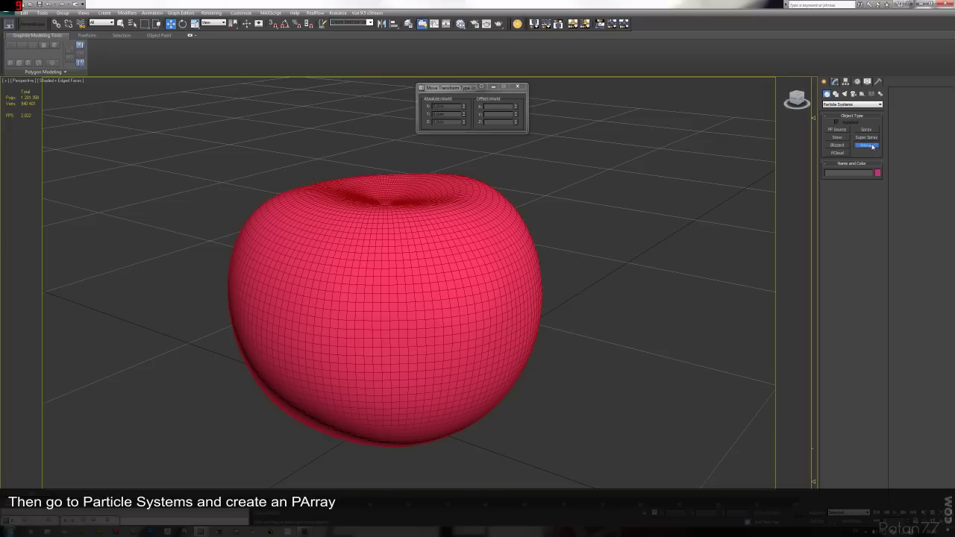
pyautogui.moveTo(612, 452); pyautogui.dragTo(594, 410, button='middle')
pyautogui.moveTo(594, 407); pyautogui.dragTo(603, 419)
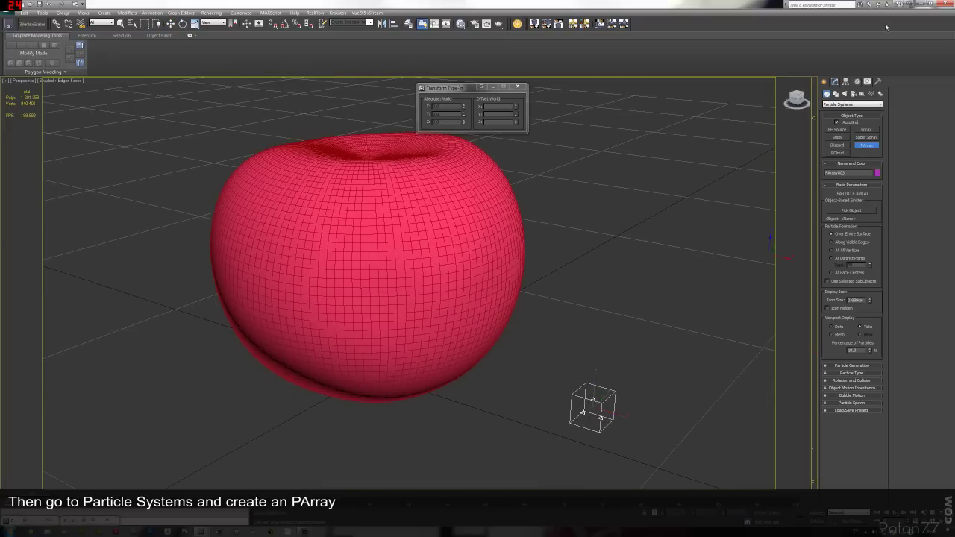
pyautogui.click(835, 81)
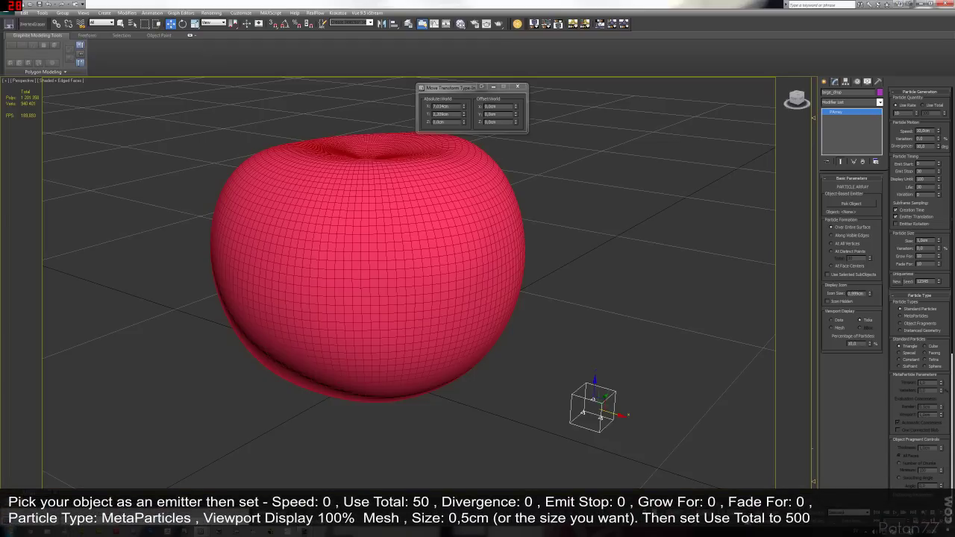
# - Emit particles from the tomato with speed 0 and a fixed Use Total of 50
pyautogui.click(845, 205)
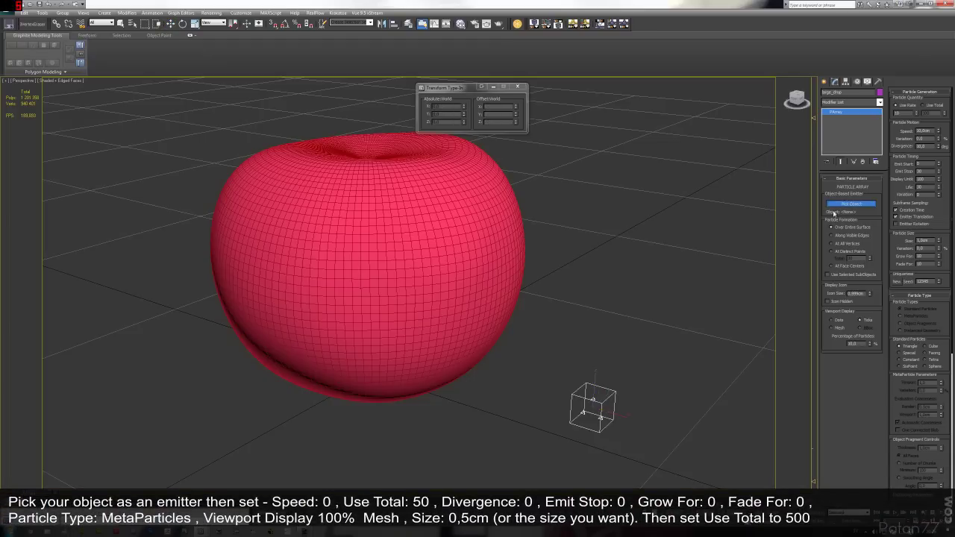
pyautogui.click(466, 242)
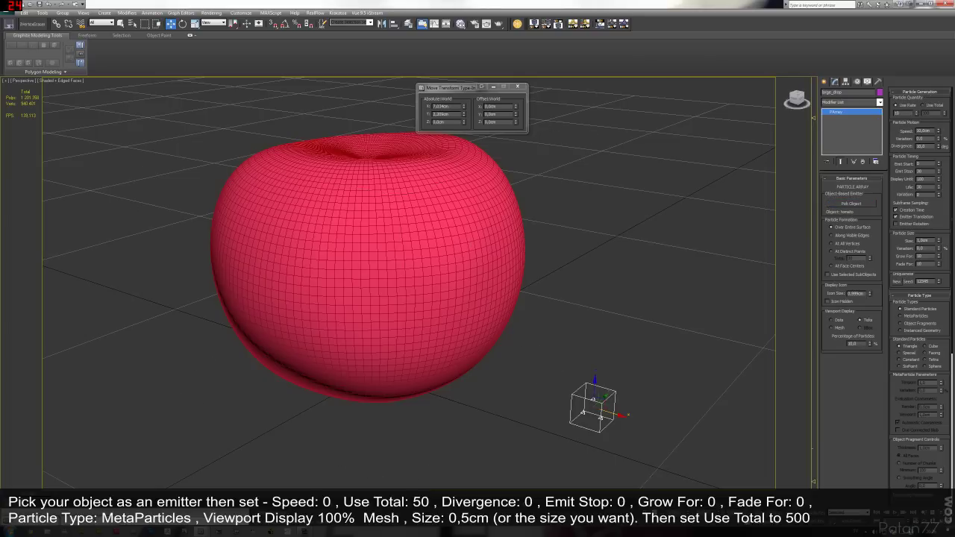
pyautogui.moveTo(936, 130); pyautogui.dragTo(887, 135)
pyautogui.write('0')
pyautogui.press('Return')
pyautogui.click(938, 107)
pyautogui.moveTo(929, 113); pyautogui.dragTo(909, 123)
pyautogui.write('5')
pyautogui.write('0')
# - Reset Divergence and Grow For to 0 and switch the particle type to MetaParticles
pyautogui.rightClick(939, 153)
pyautogui.rightClick(941, 146)
pyautogui.moveTo(940, 209); pyautogui.dragTo(949, 166)
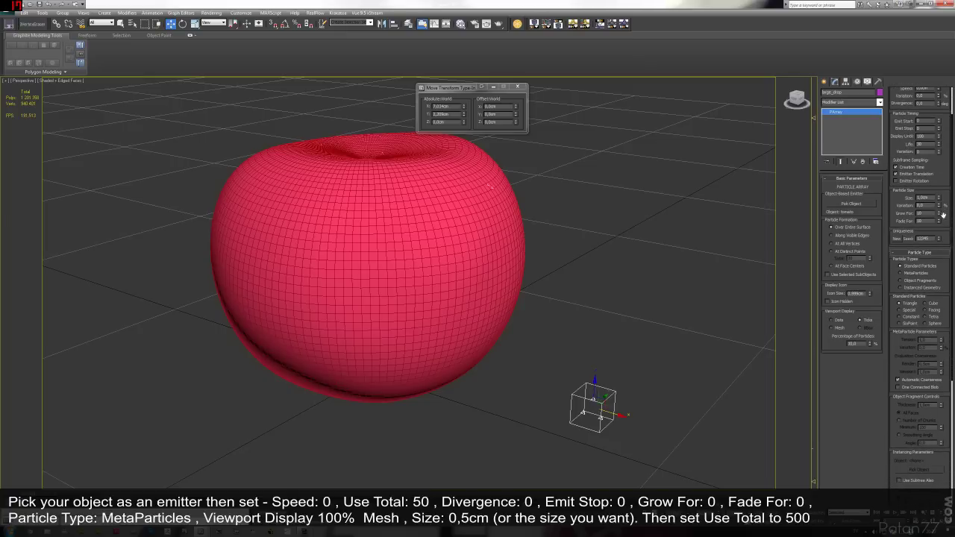
pyautogui.rightClick(939, 214)
pyautogui.click(923, 275)
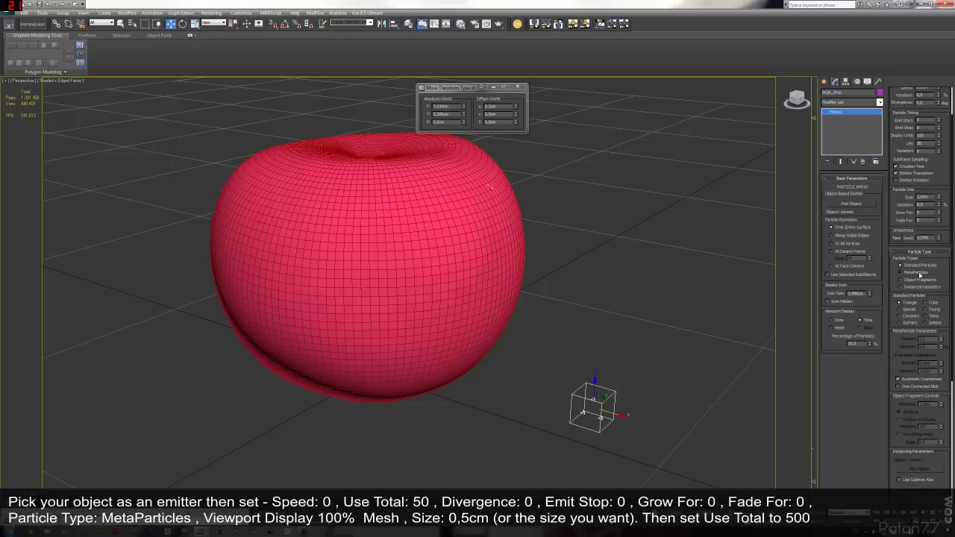
pyautogui.moveTo(942, 276); pyautogui.dragTo(949, 101)
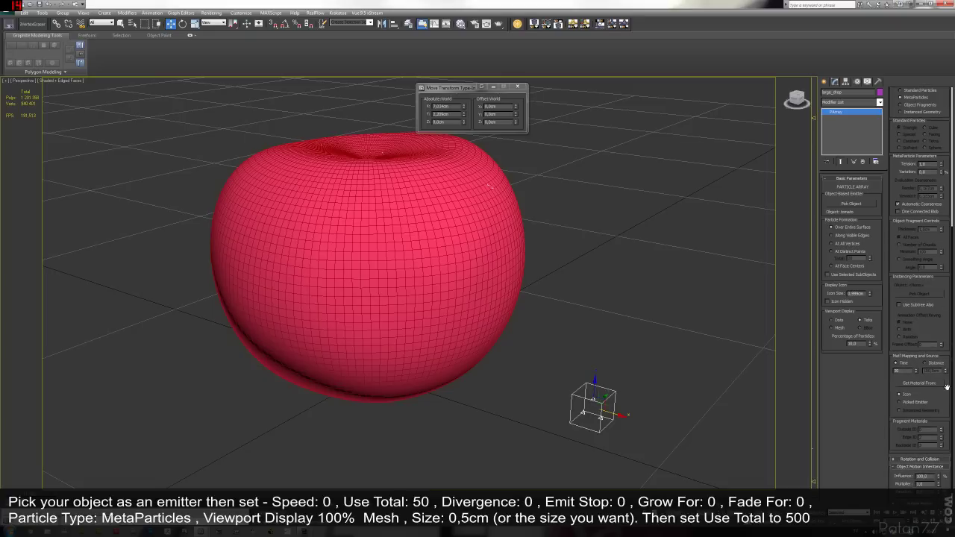
# - Display 100% of the particles as meshes in the viewport
pyautogui.scroll(-2, 945, 395)
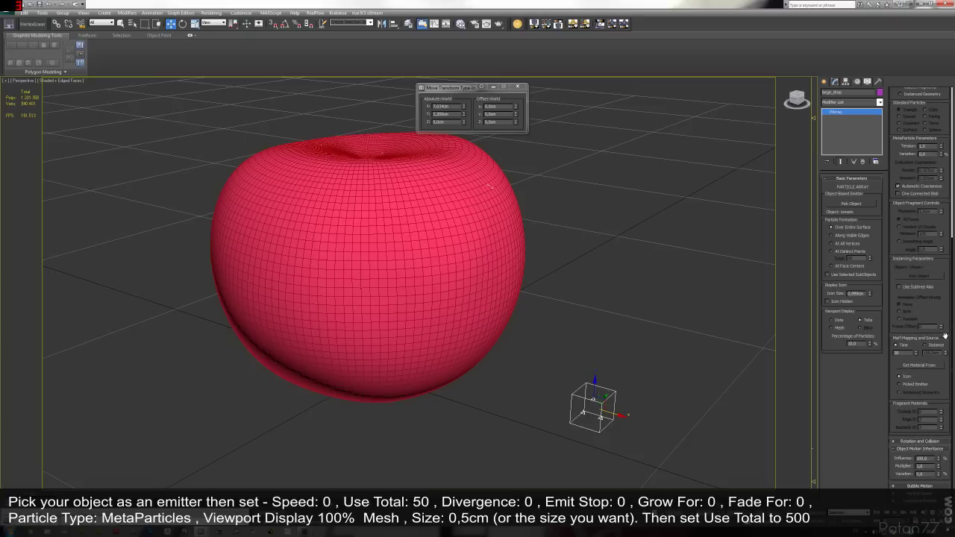
pyautogui.scroll(5, 945, 336)
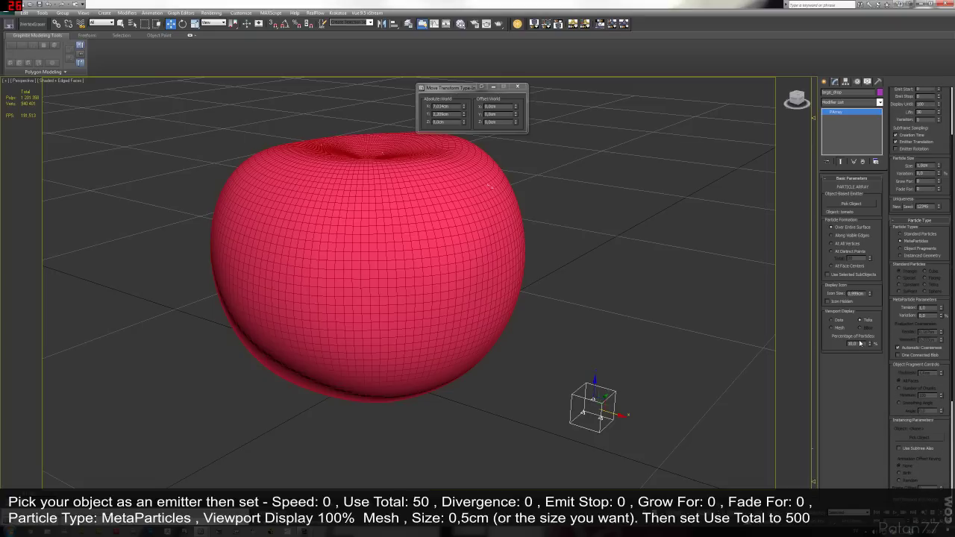
pyautogui.doubleClick(852, 343)
pyautogui.write('1')
pyautogui.press('Return')
pyautogui.click(833, 328)
pyautogui.moveTo(593, 303)
pyautogui.mouseDown(button='middle')
pyautogui.moveTo(632, 254)
pyautogui.moveTo(518, 295)
pyautogui.mouseUp(button='middle')
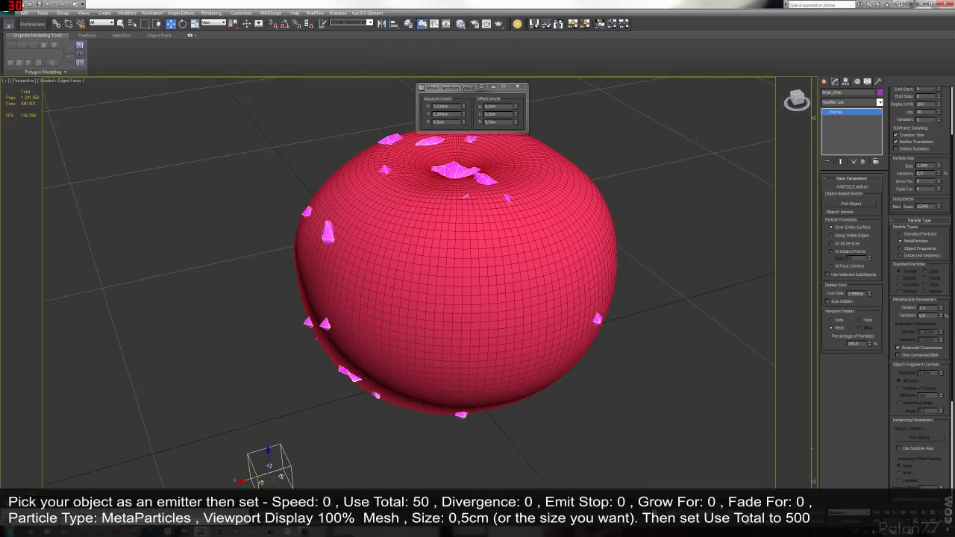
# - Set the MetaParticle Particle Size to 0,5 and Use Total to 500
pyautogui.doubleClick(923, 166)
pyautogui.write('0,5')
pyautogui.press('Return')
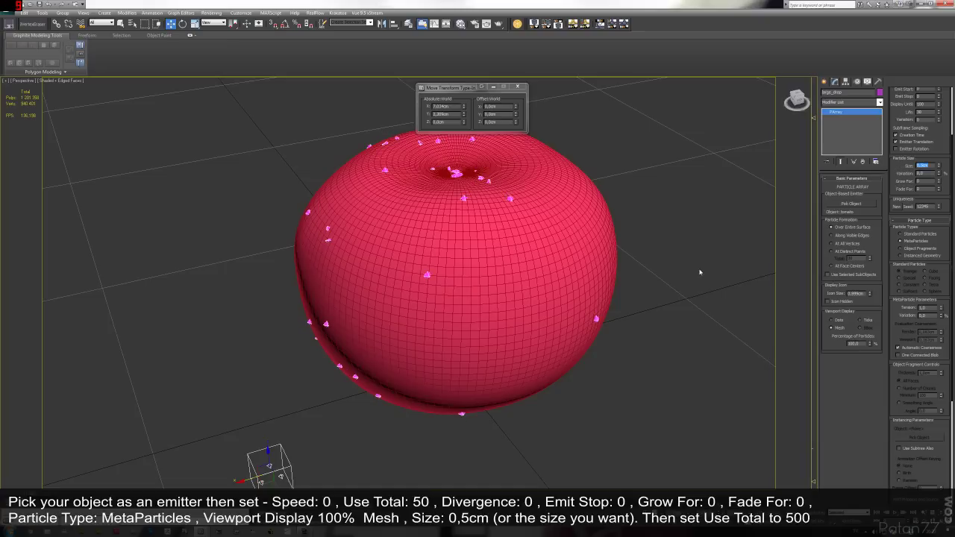
pyautogui.moveTo(699, 271)
pyautogui.keyDown('alt'); pyautogui.mouseDown(button='middle')
pyautogui.moveTo(663, 296)
pyautogui.moveTo(594, 300)
pyautogui.moveTo(653, 255)
pyautogui.mouseUp(button='middle'); pyautogui.keyUp('alt')
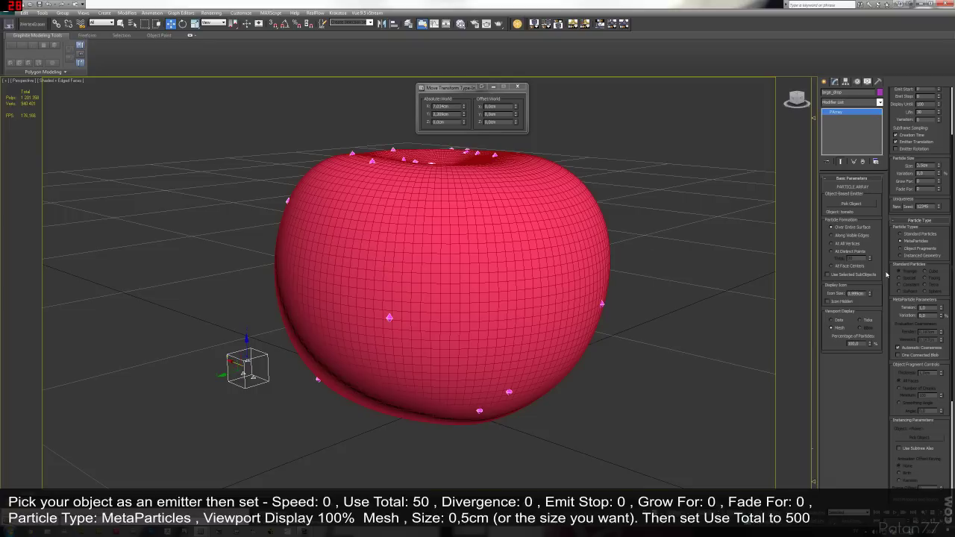
pyautogui.keyDown('alt'); pyautogui.moveTo(632, 351); pyautogui.dragTo(634, 377, button='middle'); pyautogui.keyUp('alt')
pyautogui.scroll(3, 937, 218)
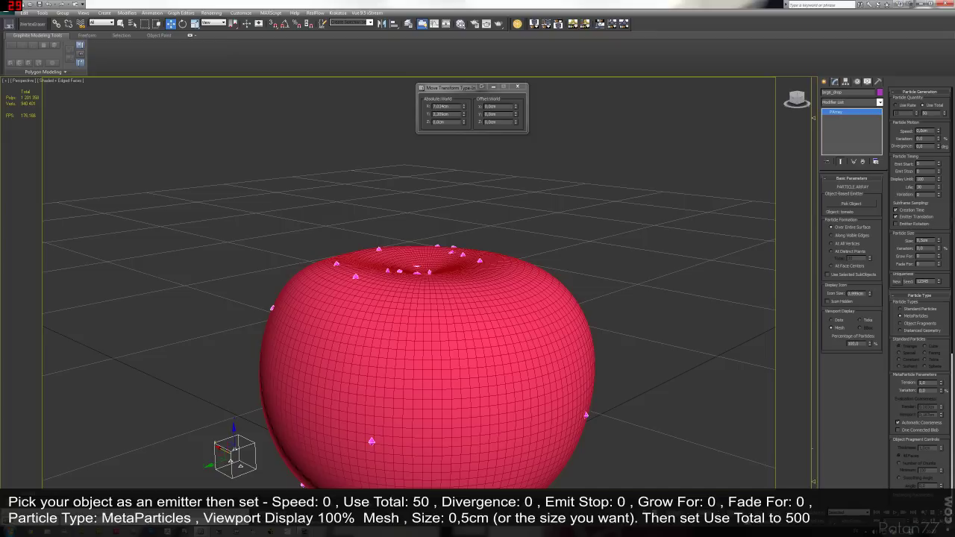
pyautogui.doubleClick(932, 114)
pyautogui.write('500')
pyautogui.press('Return')
# - Turn off Automatic Coarseness and set viewport coarseness manually to 0,5, keeping the particle array selected
pyautogui.keyDown('alt'); pyautogui.moveTo(658, 298); pyautogui.dragTo(653, 323, button='middle'); pyautogui.keyUp('alt')
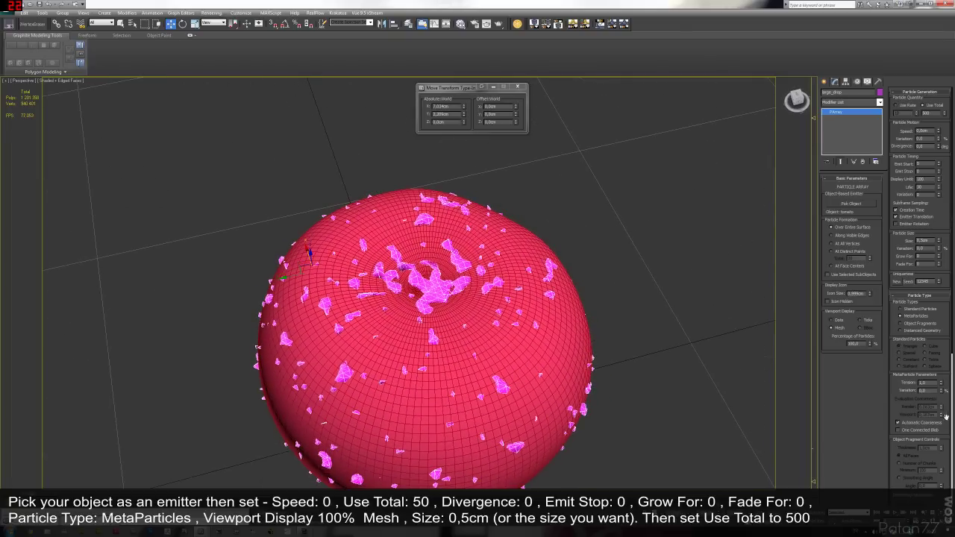
pyautogui.click(899, 423)
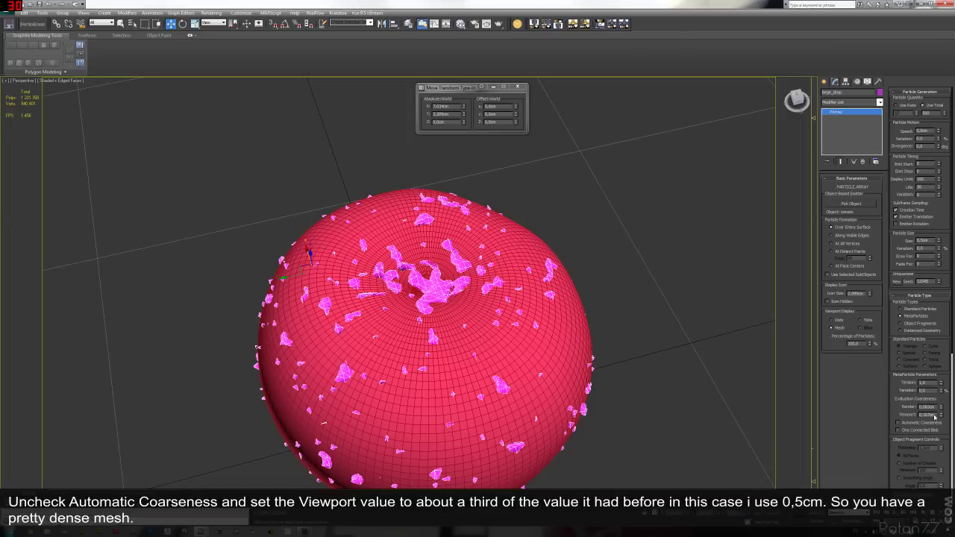
pyautogui.moveTo(924, 415); pyautogui.dragTo(939, 413)
pyautogui.write('0,5')
pyautogui.press('Return')
pyautogui.click(659, 341)
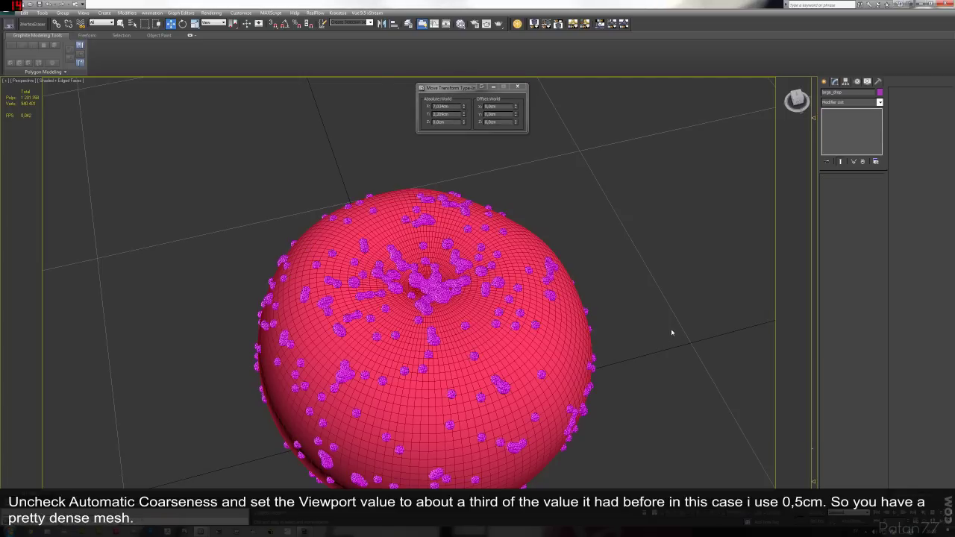
pyautogui.moveTo(653, 359)
pyautogui.keyDown('alt'); pyautogui.mouseDown(button='middle')
pyautogui.moveTo(625, 345)
pyautogui.moveTo(579, 362)
pyautogui.moveTo(565, 384)
pyautogui.moveTo(623, 345)
pyautogui.mouseUp(button='middle'); pyautogui.keyUp('alt')
pyautogui.click(398, 255)
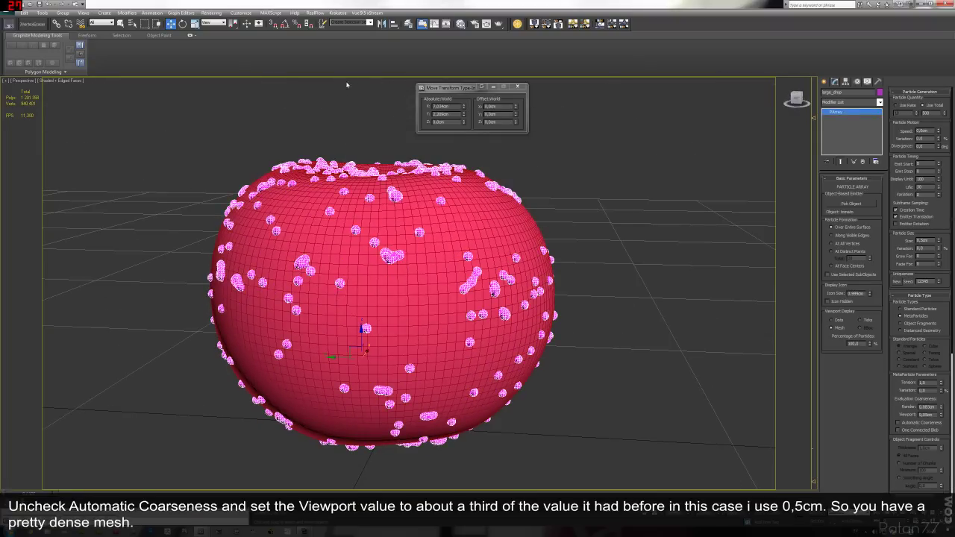
pyautogui.click(43, 14)
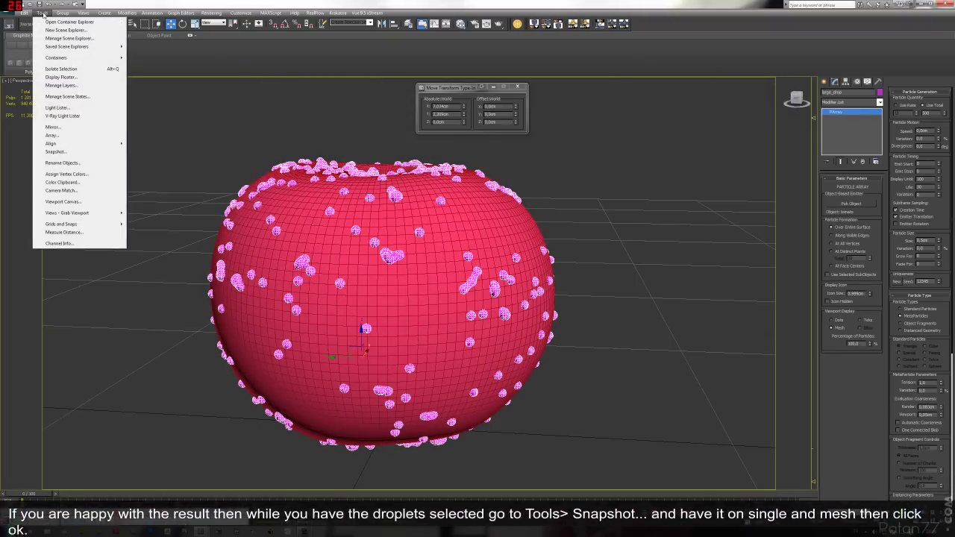
# - Snapshot the particle array into a single mesh and hide the original PArray
pyautogui.click(58, 152)
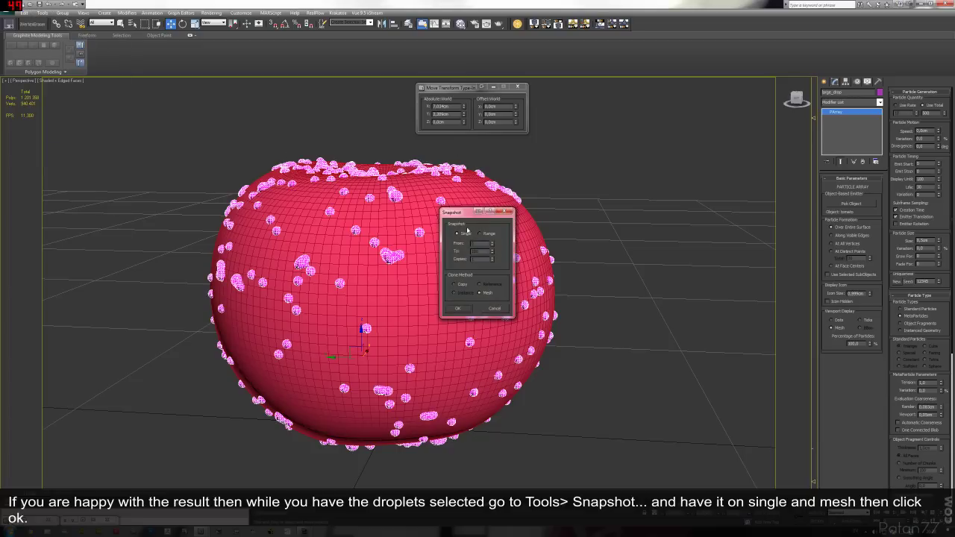
pyautogui.click(458, 308)
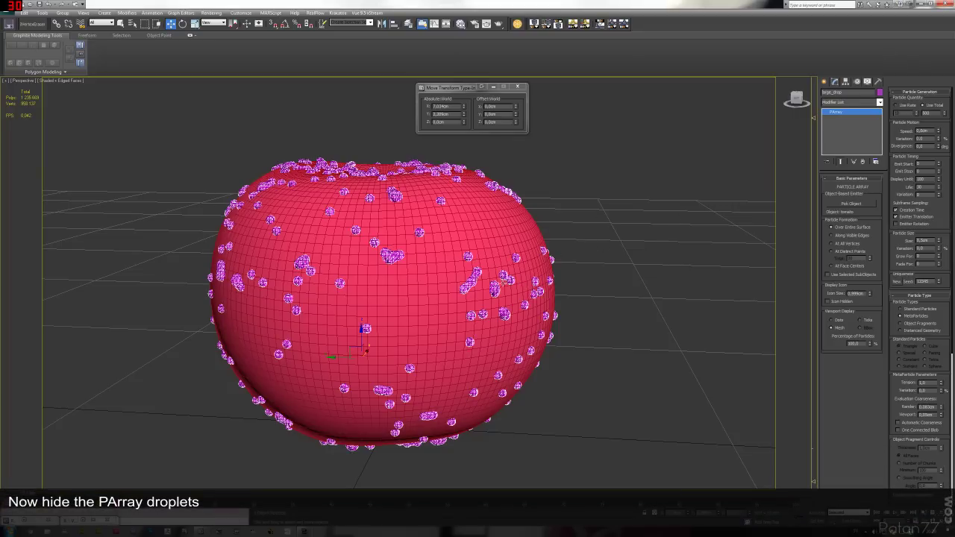
pyautogui.rightClick(496, 285)
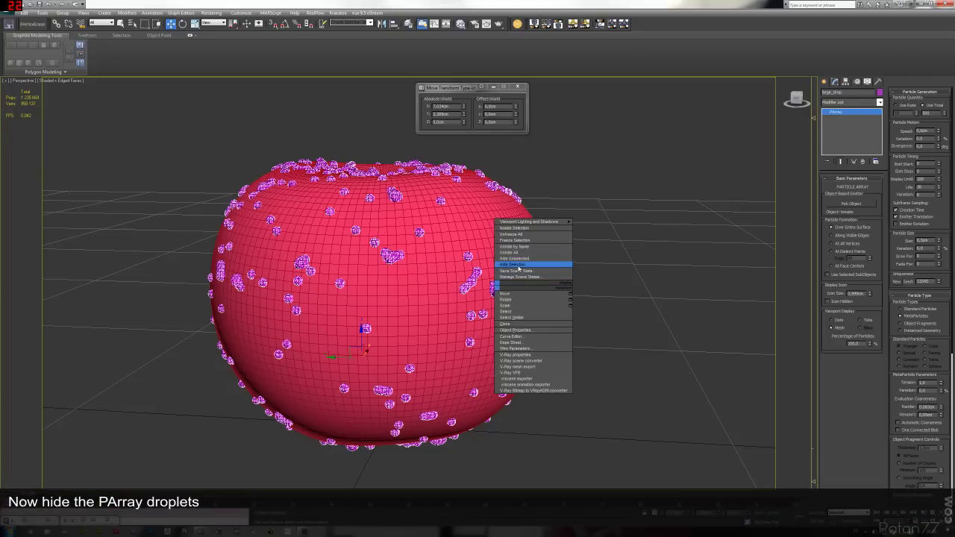
pyautogui.click(518, 267)
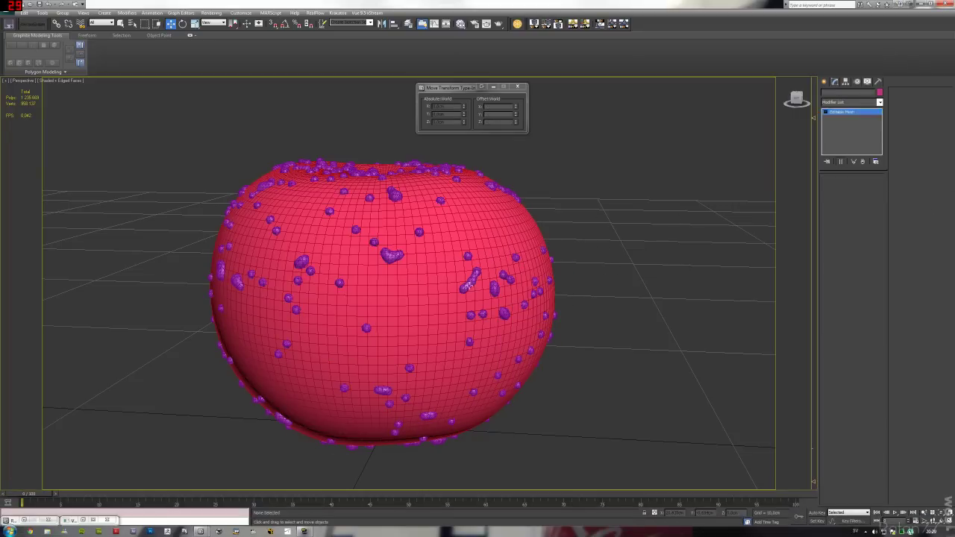
# - Rename the new droplet mesh to large_drops_mesh
pyautogui.click(471, 285)
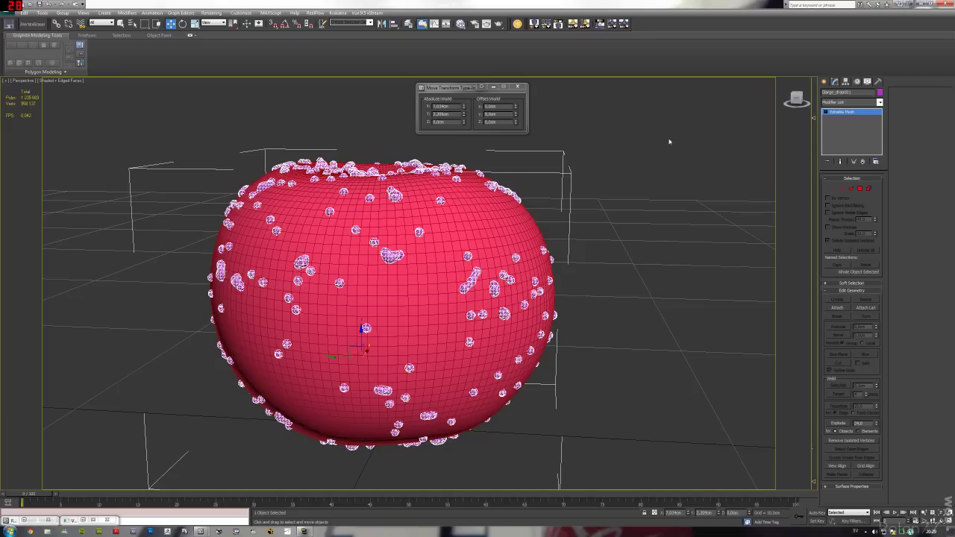
pyautogui.click(836, 92)
pyautogui.write('d')
pyautogui.click(641, 314)
pyautogui.moveTo(635, 335)
pyautogui.keyDown('alt'); pyautogui.mouseDown(button='middle')
pyautogui.moveTo(595, 375)
pyautogui.moveTo(619, 349)
pyautogui.moveTo(608, 220)
pyautogui.moveTo(656, 209)
pyautogui.moveTo(412, 207)
pyautogui.mouseUp(button='middle'); pyautogui.keyUp('alt')
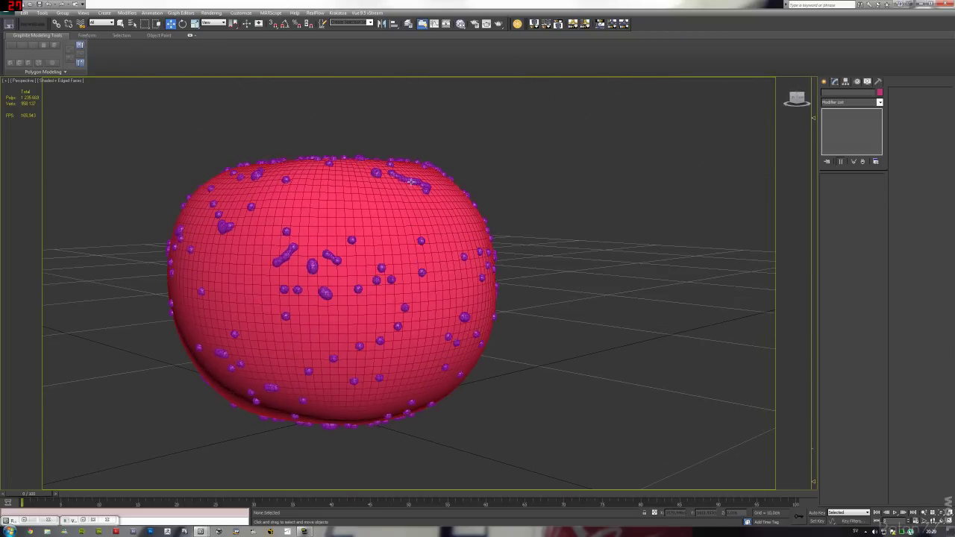
pyautogui.click(411, 186)
pyautogui.keyDown('alt'); pyautogui.moveTo(561, 210); pyautogui.dragTo(625, 216, button='middle'); pyautogui.keyUp('alt')
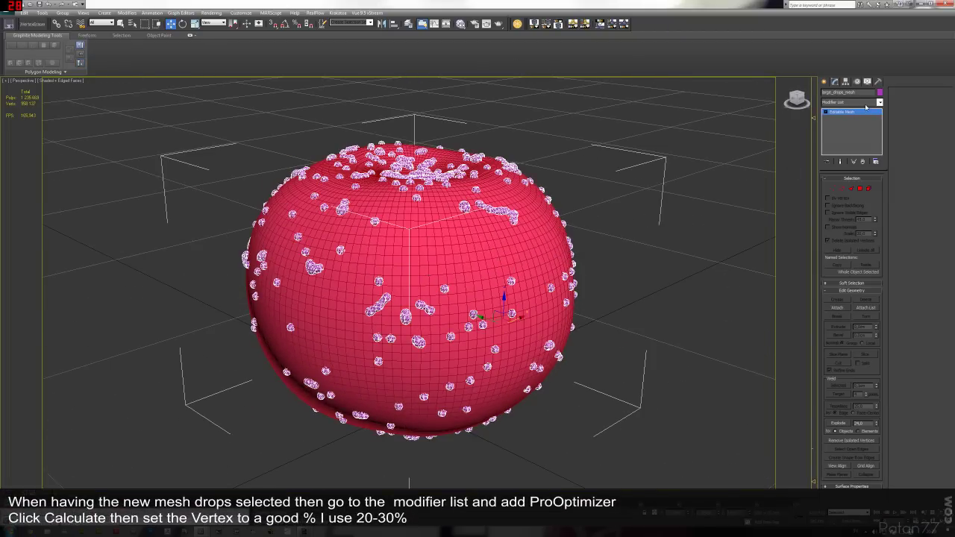
# - Add ProOptimizer to large_drops_mesh, calculate it, and set Vertex % to 30
pyautogui.click(866, 103)
pyautogui.write('pr')
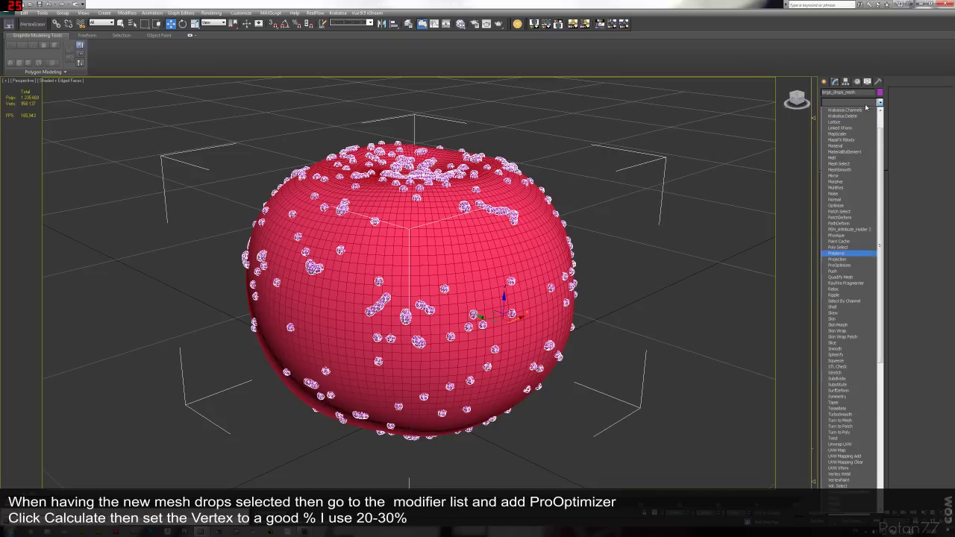
pyautogui.write('oo')
pyautogui.press('Return')
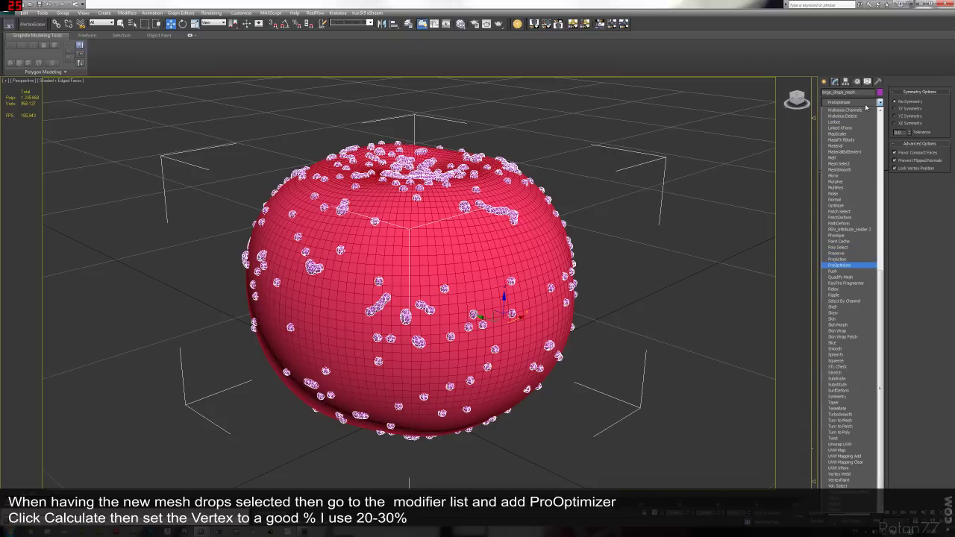
pyautogui.click(854, 204)
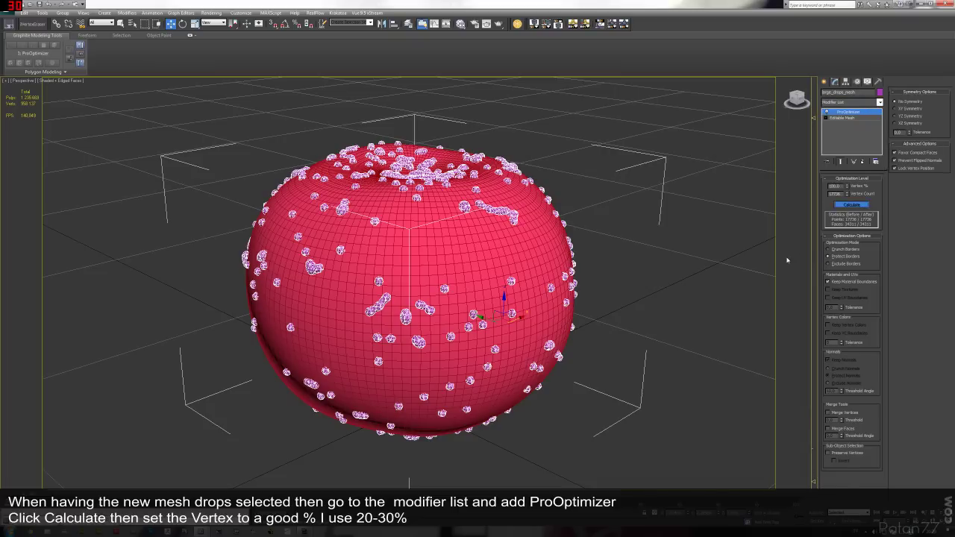
pyautogui.moveTo(717, 260)
pyautogui.keyDown('alt'); pyautogui.mouseDown(button='middle')
pyautogui.moveTo(717, 277)
pyautogui.moveTo(716, 241)
pyautogui.mouseUp(button='middle'); pyautogui.keyUp('alt')
pyautogui.scroll(5, 712, 250)
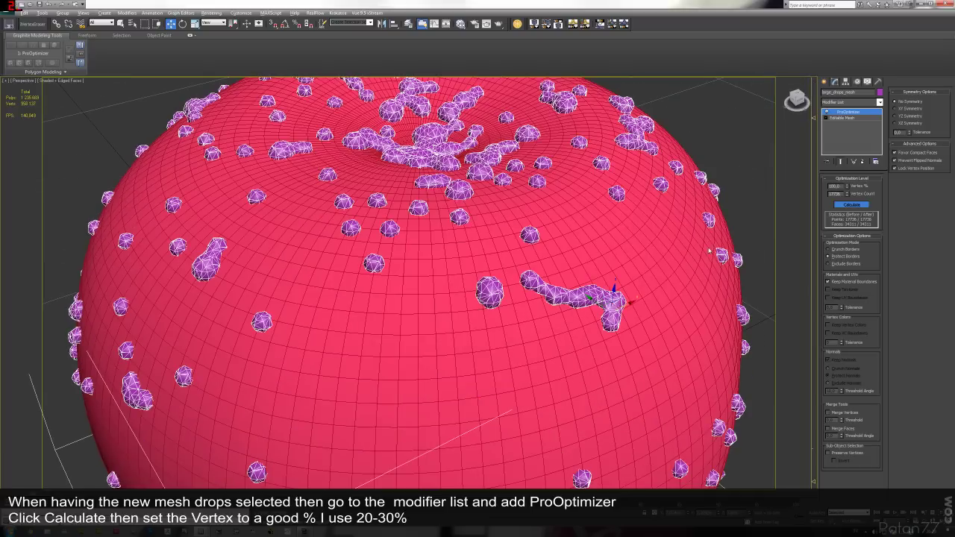
pyautogui.doubleClick(834, 185)
pyautogui.write('30')
pyautogui.press('Return')
pyautogui.moveTo(550, 328)
pyautogui.keyDown('alt'); pyautogui.mouseDown(button='middle')
pyautogui.moveTo(493, 335)
pyautogui.moveTo(500, 327)
pyautogui.mouseUp(button='middle'); pyautogui.keyUp('alt')
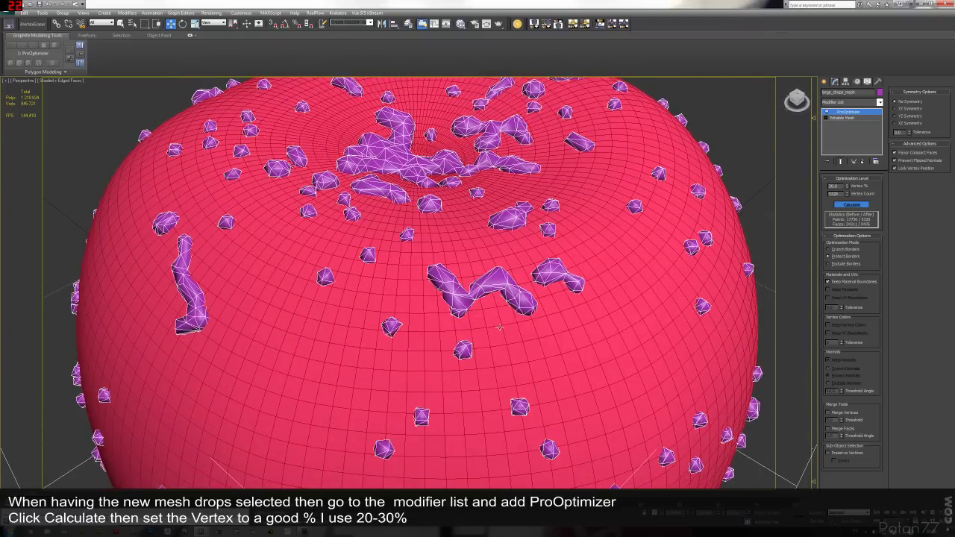
# - Add TurboSmooth to the drops mesh with raised iterations, viewed in plain shaded mode
pyautogui.click(849, 103)
pyautogui.write('turbo')
pyautogui.press('Return')
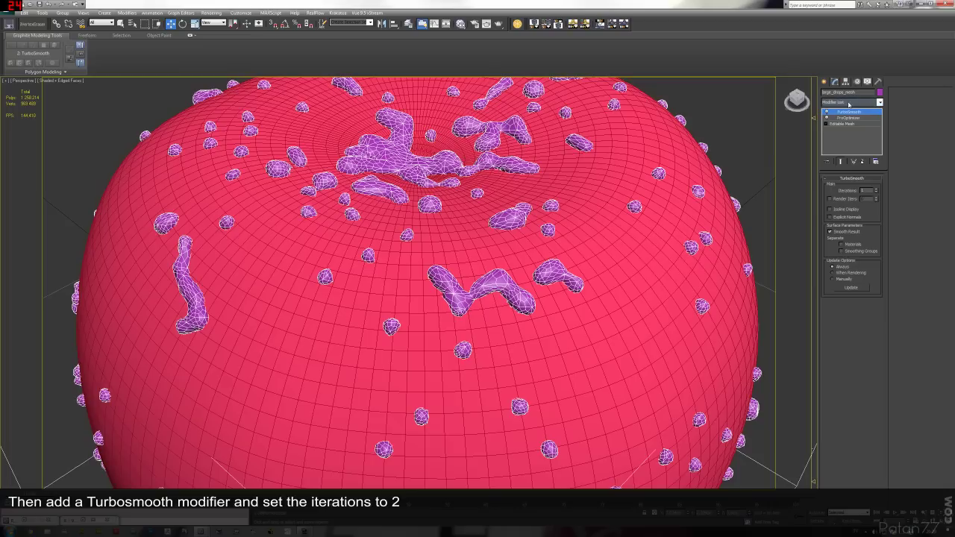
pyautogui.click(876, 189)
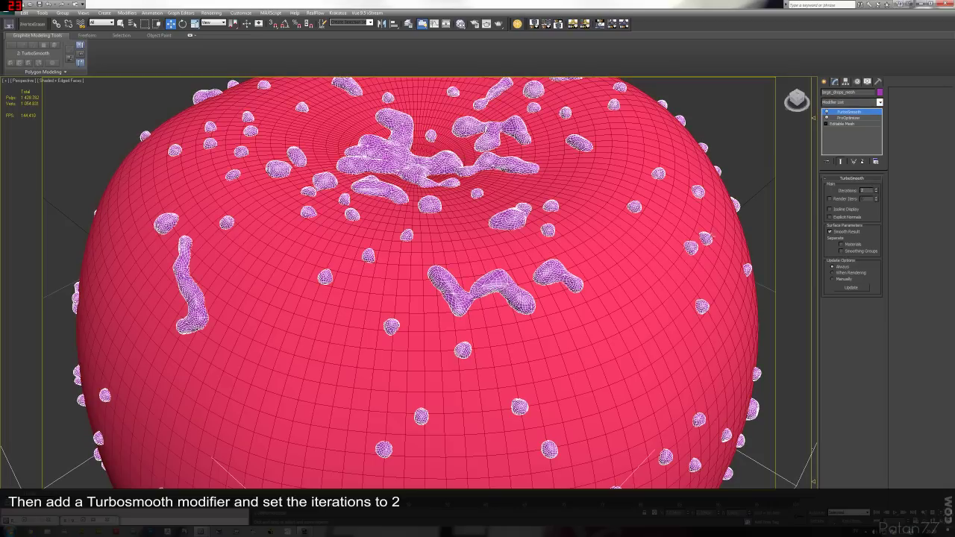
pyautogui.press('F4')
pyautogui.scroll(-5, 665, 263)
pyautogui.scroll(2, 665, 263)
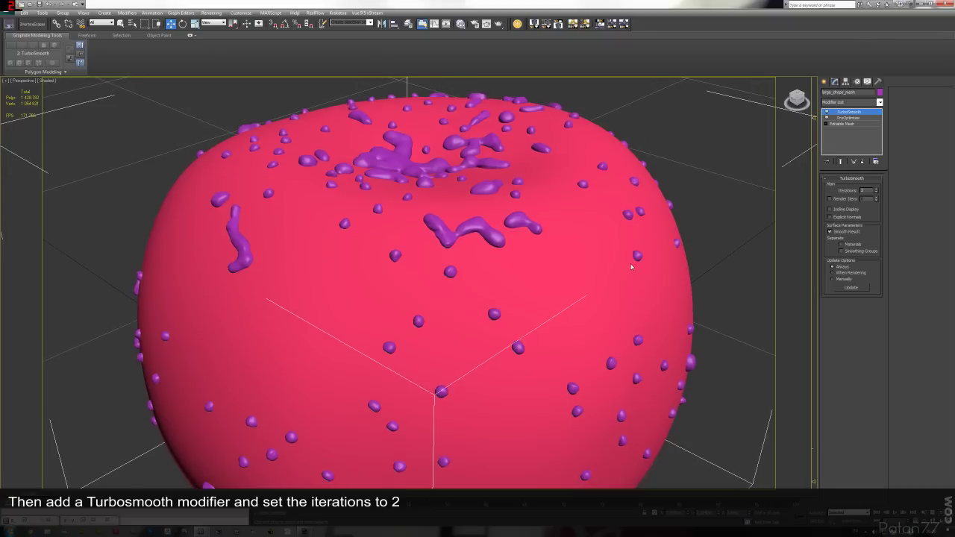
# - Change the ProOptimizer Vertex % to 40
pyautogui.click(858, 118)
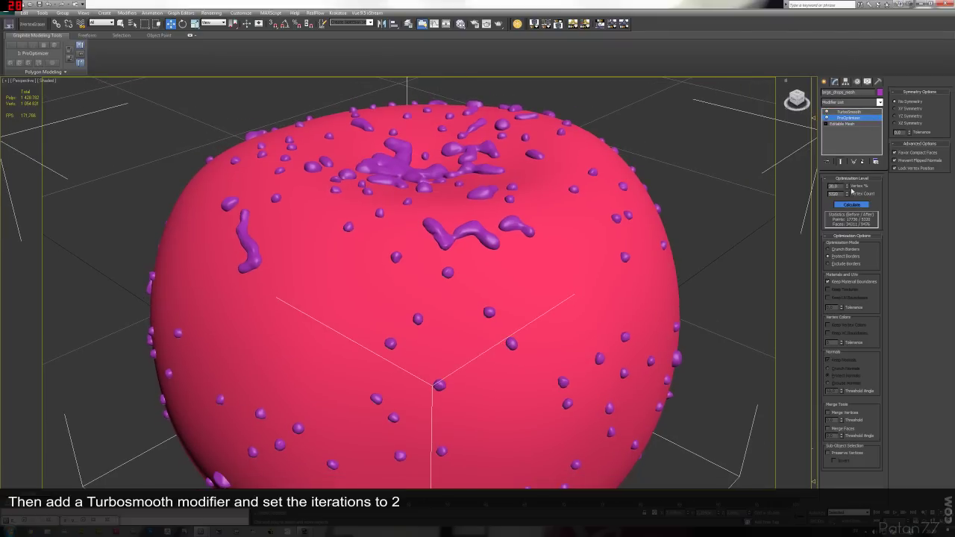
pyautogui.write('40')
pyautogui.press('Return')
pyautogui.moveTo(557, 380)
pyautogui.keyDown('alt'); pyautogui.mouseDown(button='middle')
pyautogui.moveTo(550, 405)
pyautogui.moveTo(637, 366)
pyautogui.mouseUp(button='middle'); pyautogui.keyUp('alt')
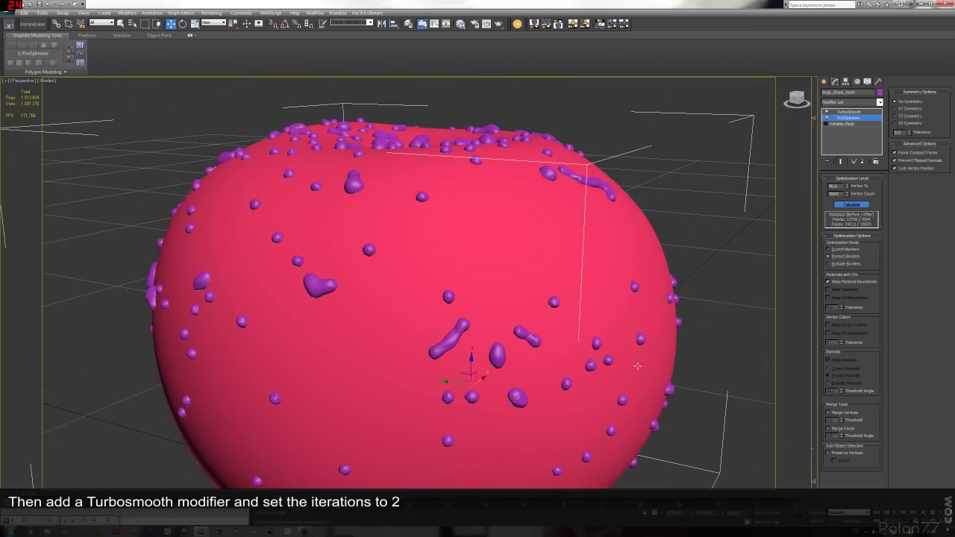
# - Toggle ProOptimizer off and on to compare optimised and unoptimised droplets
pyautogui.click(826, 118)
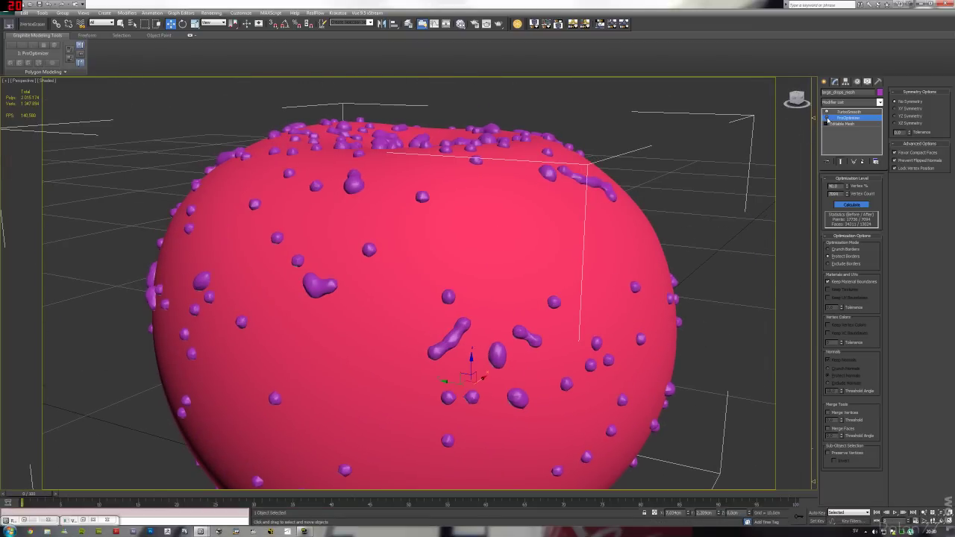
pyautogui.click(826, 118)
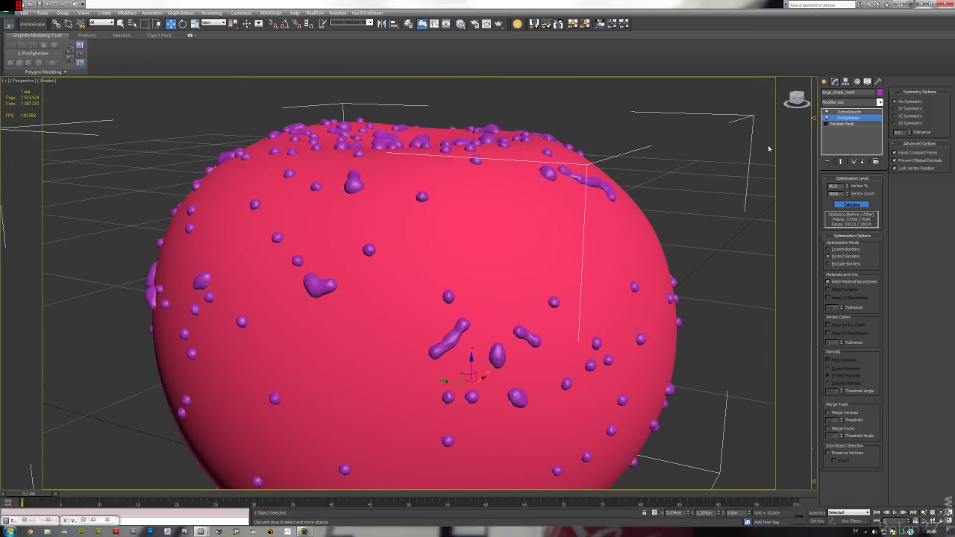
pyautogui.moveTo(567, 299)
pyautogui.keyDown('alt'); pyautogui.mouseDown(button='middle')
pyautogui.moveTo(609, 185)
pyautogui.moveTo(798, 177)
pyautogui.mouseUp(button='middle'); pyautogui.keyUp('alt')
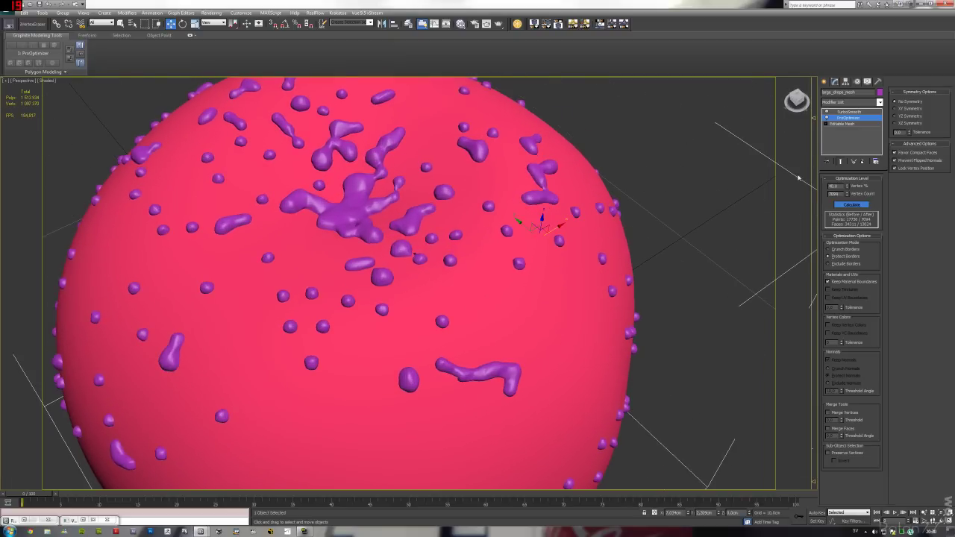
pyautogui.click(827, 118)
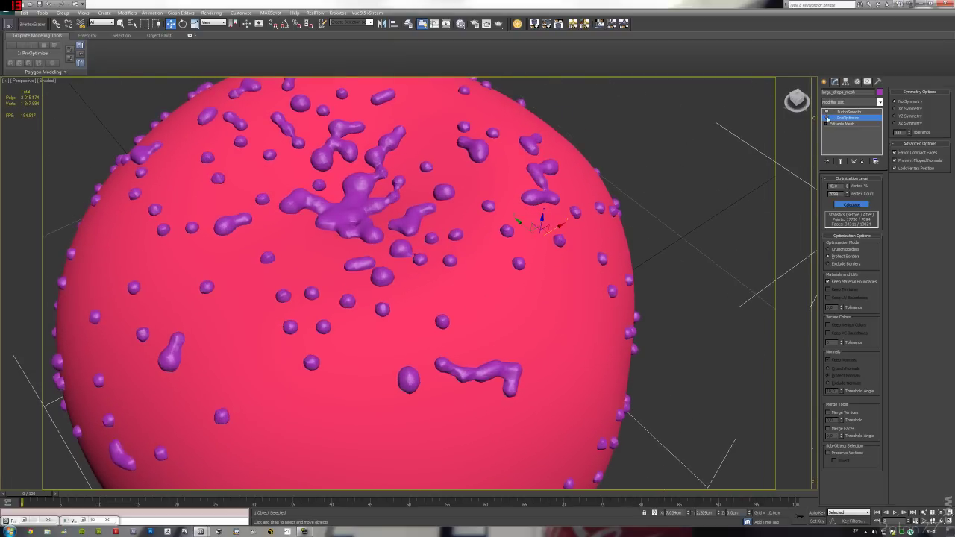
pyautogui.click(827, 118)
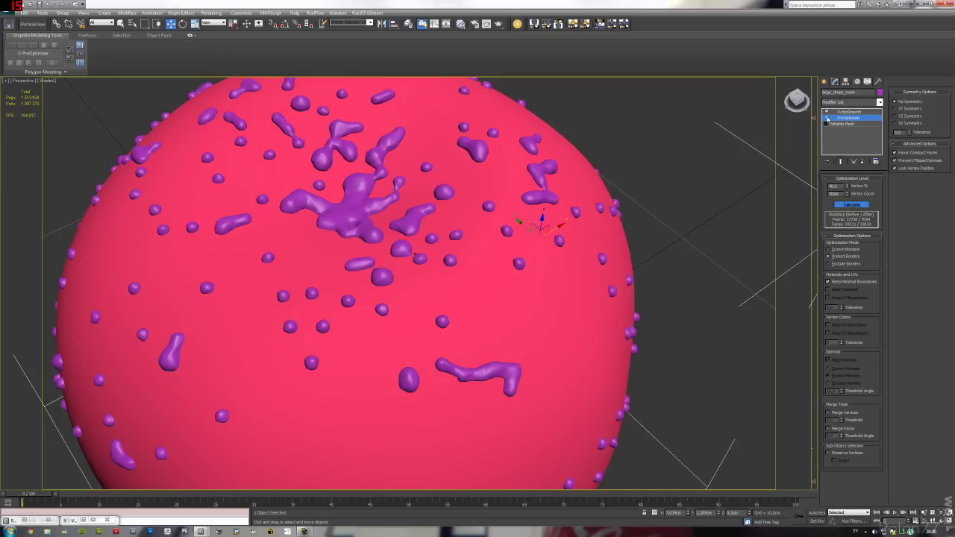
# - Try ProOptimizer Vertex % values 6 and 20, then settle on 25
pyautogui.doubleClick(834, 185)
pyautogui.write('6')
pyautogui.press('Return')
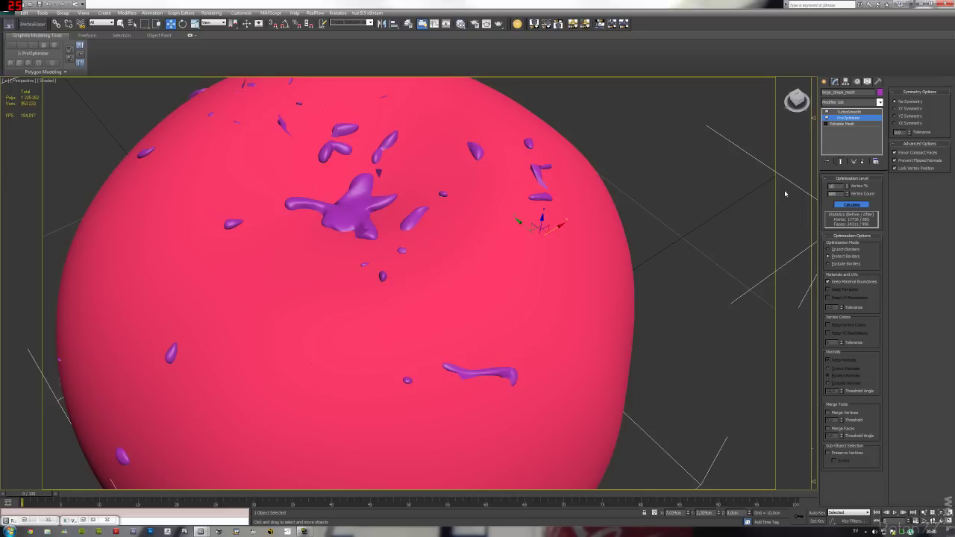
pyautogui.write('20')
pyautogui.press('Return')
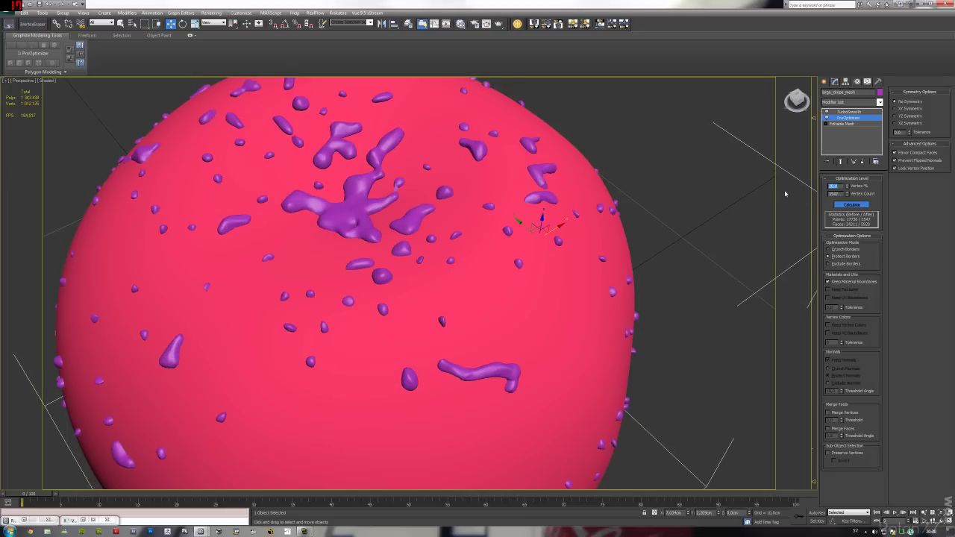
pyautogui.write('25')
pyautogui.press('Return')
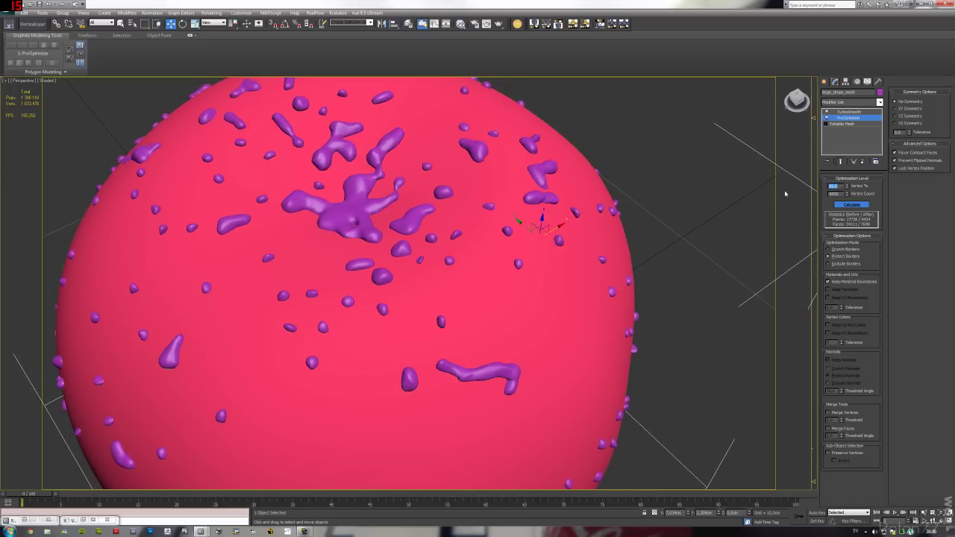
pyautogui.moveTo(580, 346)
pyautogui.keyDown('alt'); pyautogui.mouseDown(button='middle')
pyautogui.moveTo(642, 344)
pyautogui.moveTo(630, 370)
pyautogui.mouseUp(button='middle'); pyautogui.keyUp('alt')
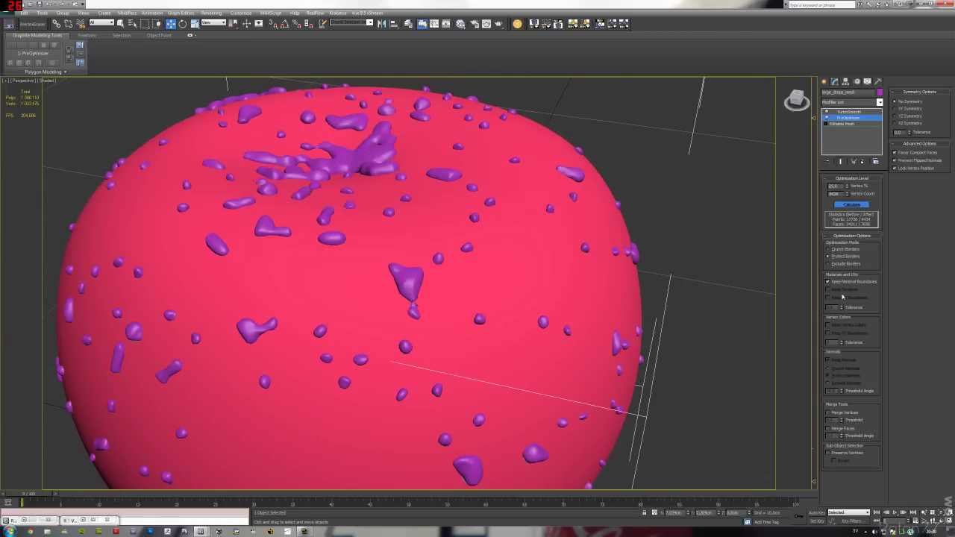
# - Give TurboSmooth 0 viewport iterations and 2 render iterations
pyautogui.click(849, 111)
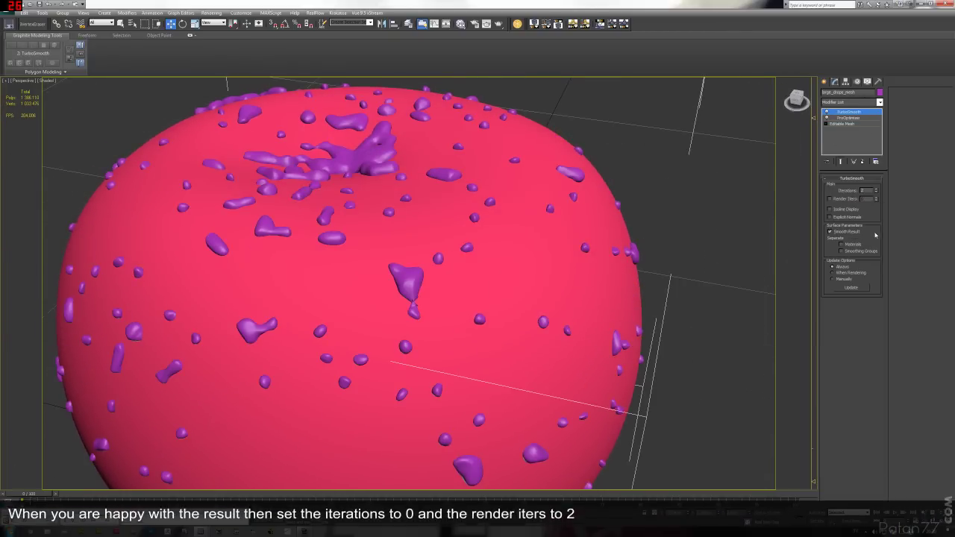
pyautogui.click(876, 192)
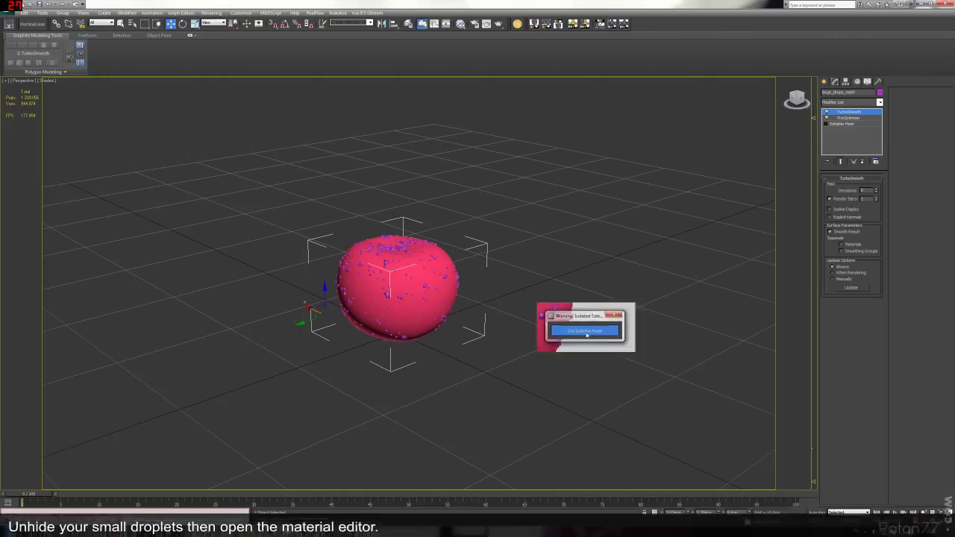
# - Exit isolation mode, clear the selection and show edged faces on all objects
pyautogui.click(585, 331)
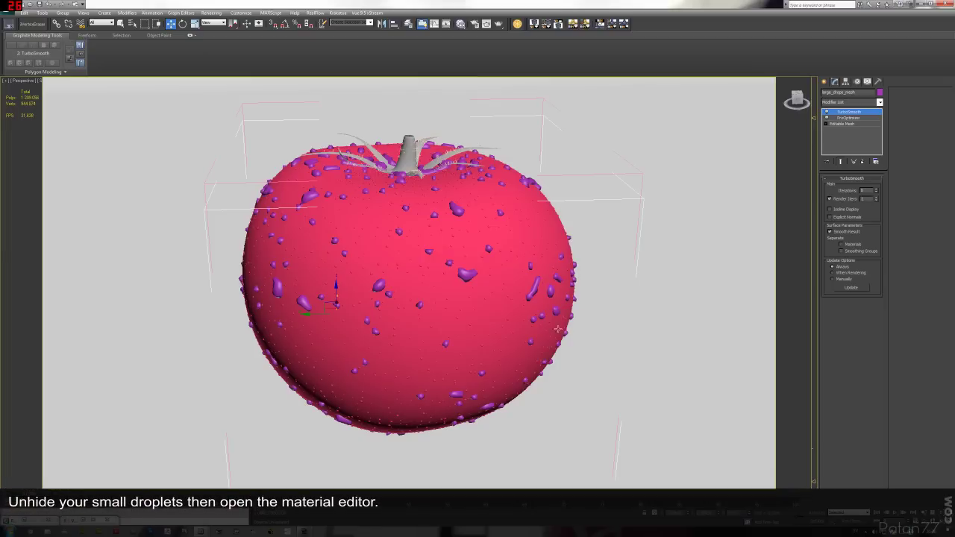
pyautogui.click(398, 217)
pyautogui.press('F4')
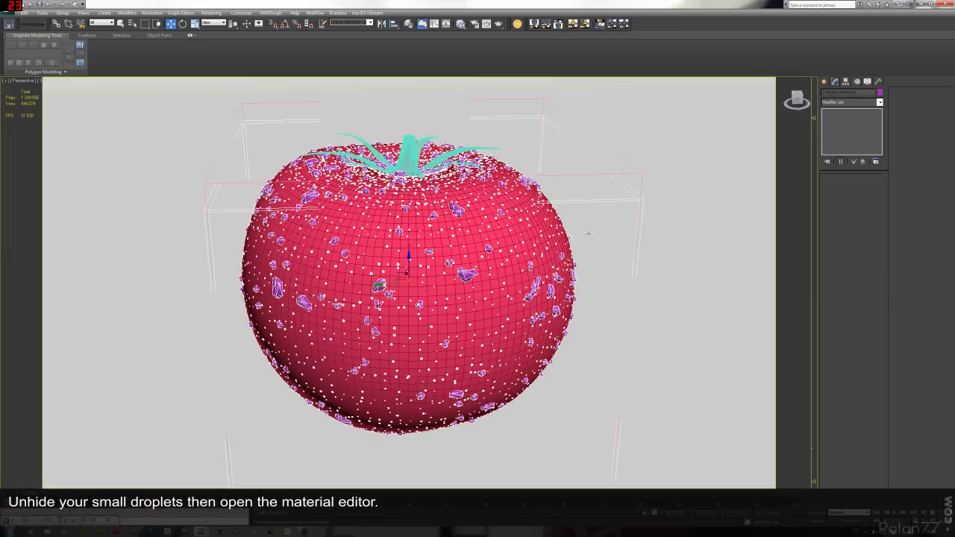
pyautogui.scroll(4, 527, 264)
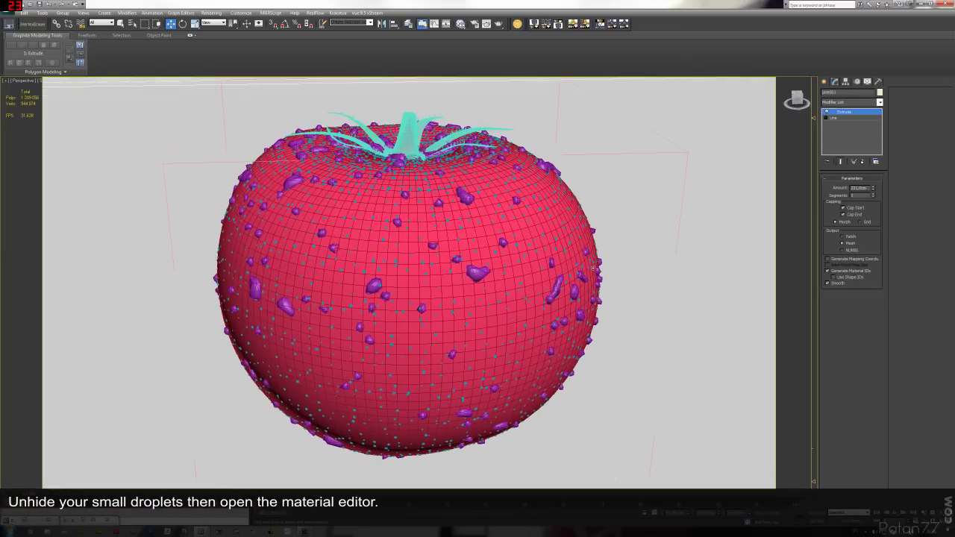
pyautogui.scroll(2, 527, 264)
pyautogui.scroll(2, 527, 264)
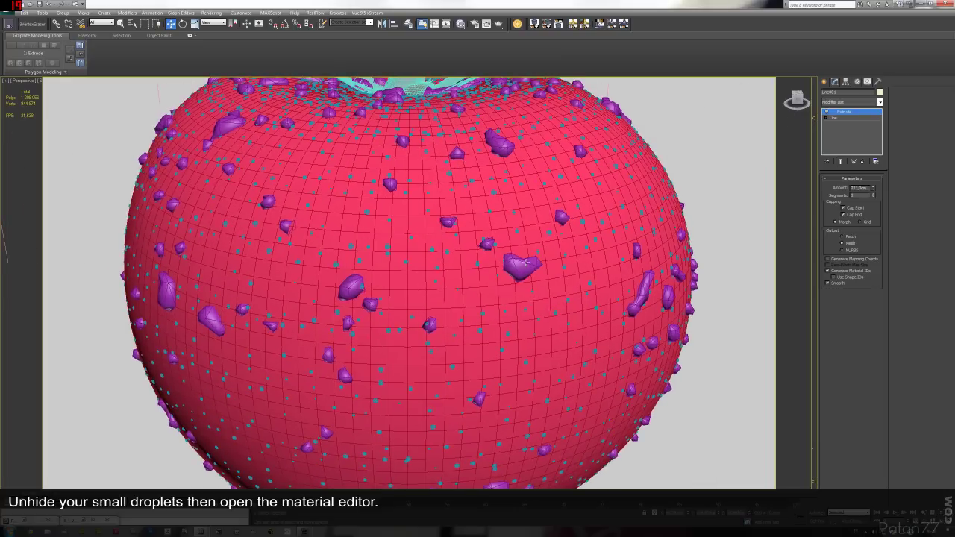
# - Unhide the small droplets and open the Slate Material Editor
pyautogui.click(447, 253)
pyautogui.hotkey('ctrl', 'd')
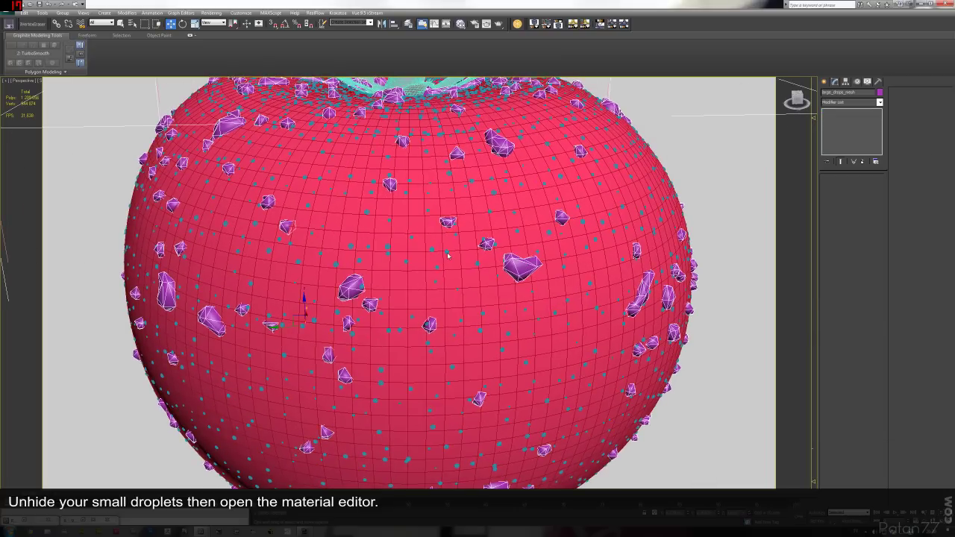
pyautogui.hotkey('alt', 'u')
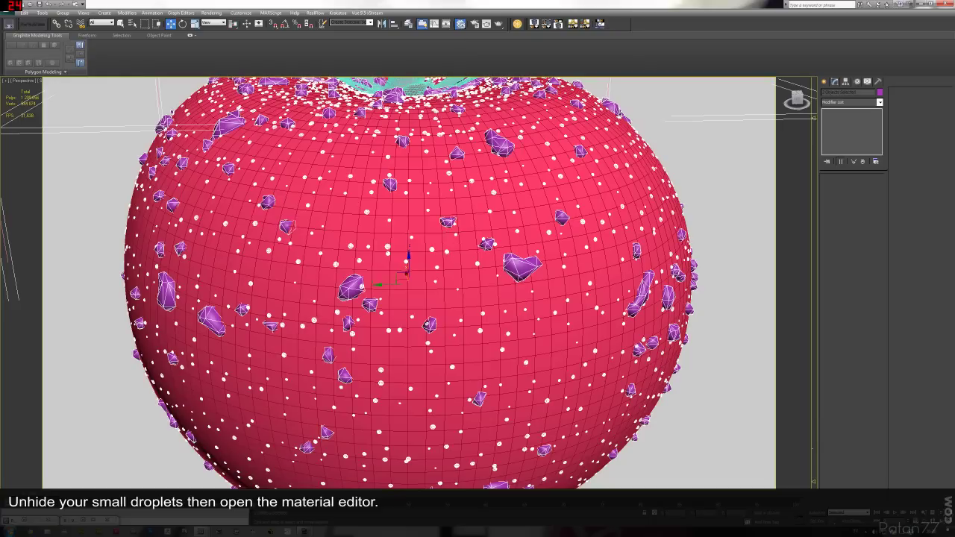
pyautogui.press('m')
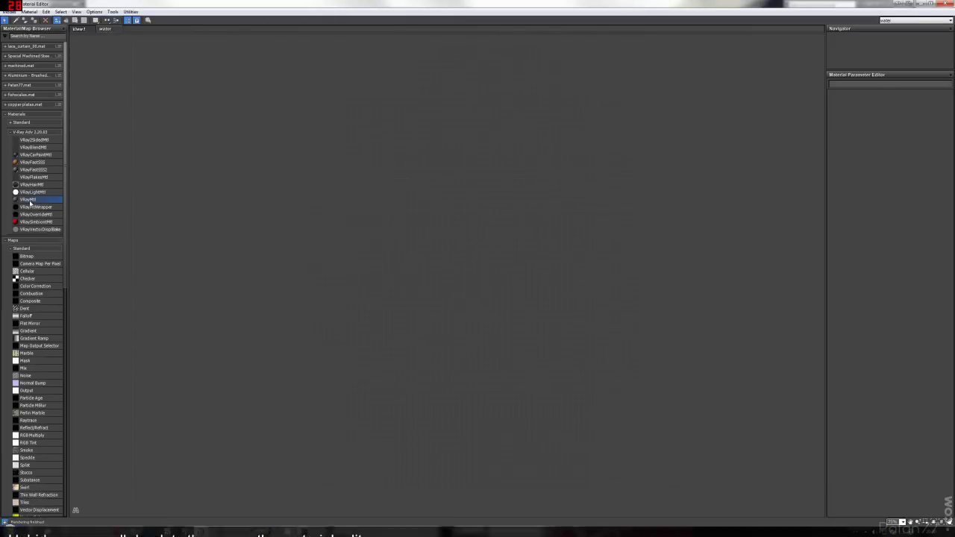
# - Create a VRayMtl named water_drop_material with a black diffuse colour
pyautogui.moveTo(30, 199); pyautogui.dragTo(445, 234)
pyautogui.doubleClick(445, 234)
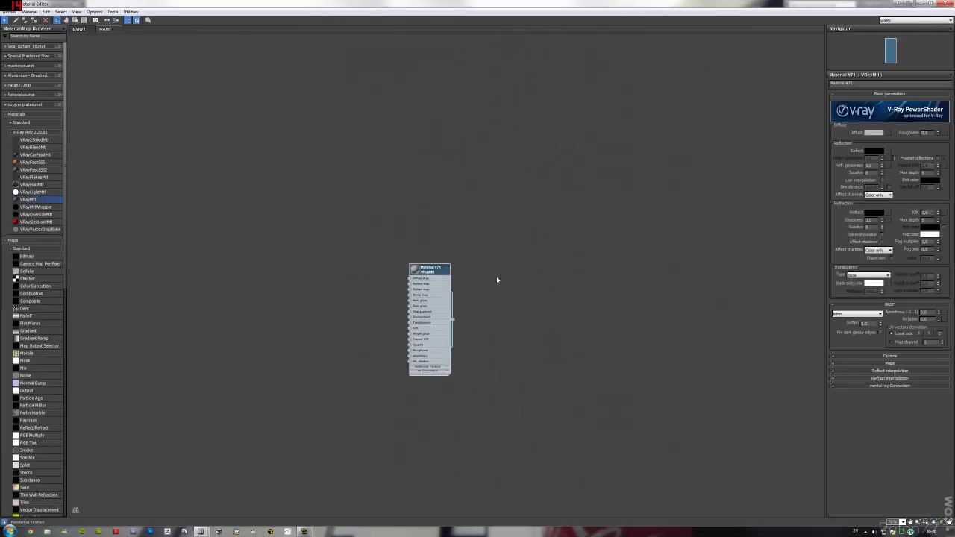
pyautogui.scroll(2, 497, 276)
pyautogui.click(842, 83)
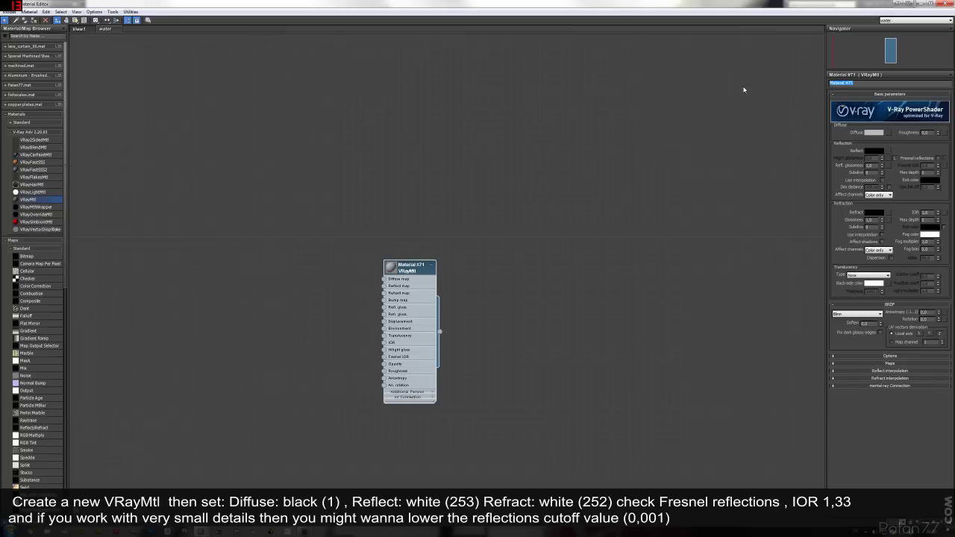
pyautogui.write('water_drop_m')
pyautogui.click(872, 133)
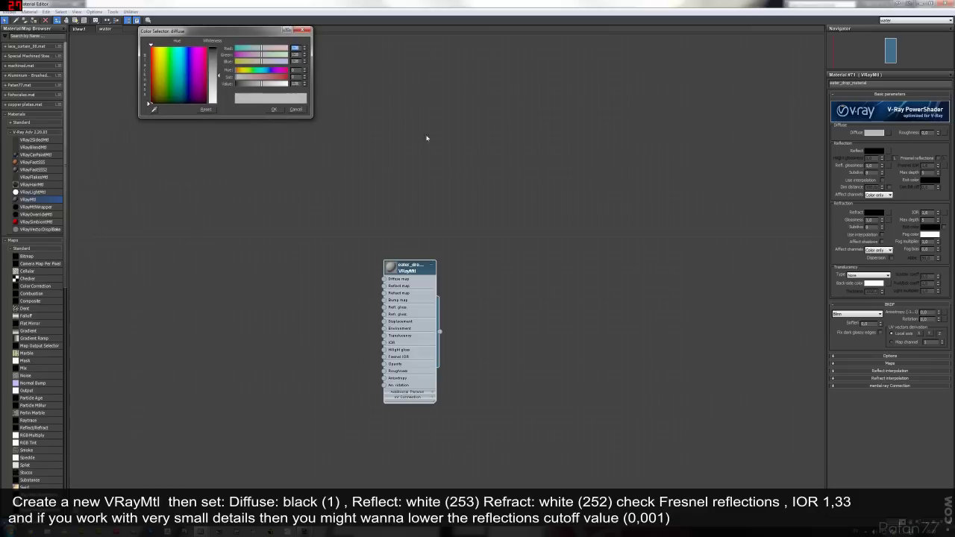
pyautogui.rightClick(304, 84)
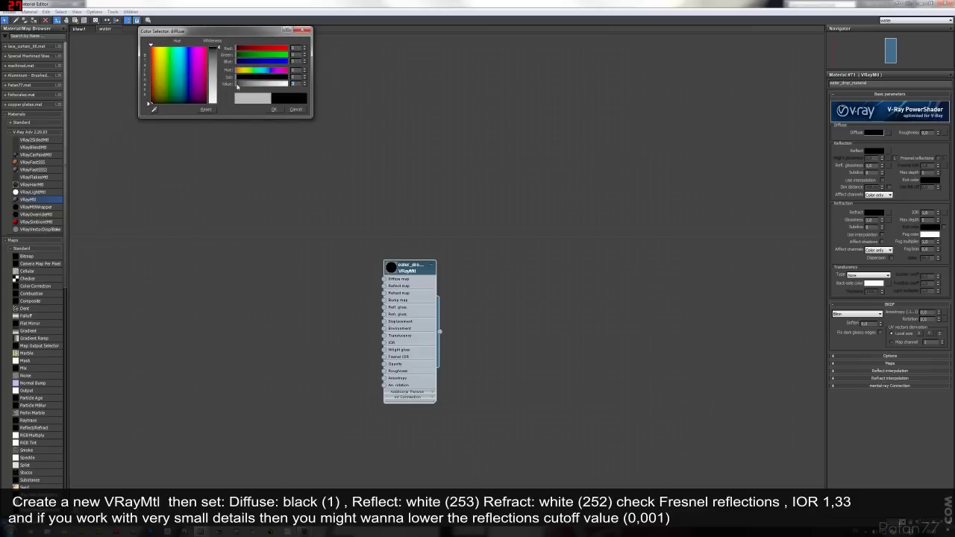
pyautogui.click(270, 109)
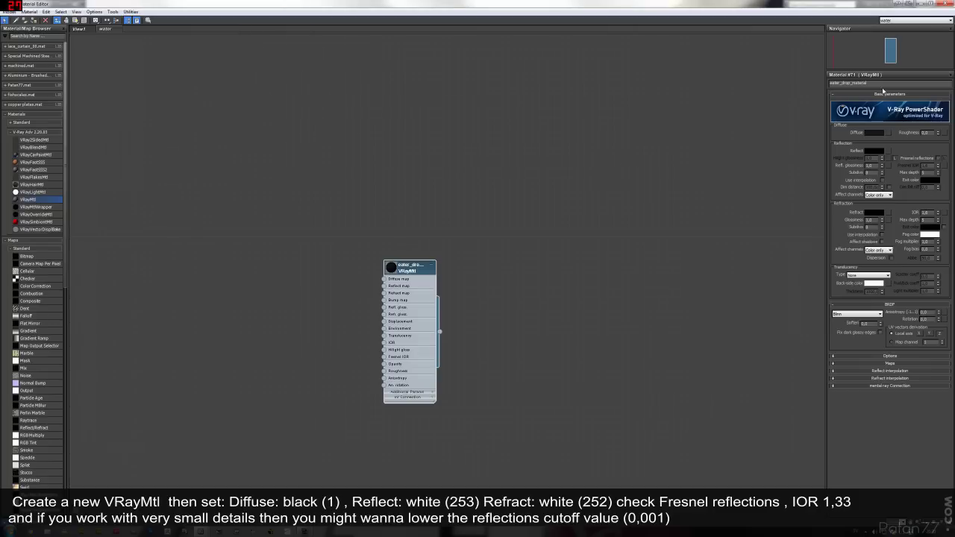
# - Set the reflection colour to white (Value 253) and refraction colour to white (Value 252)
pyautogui.click(872, 151)
pyautogui.write('253')
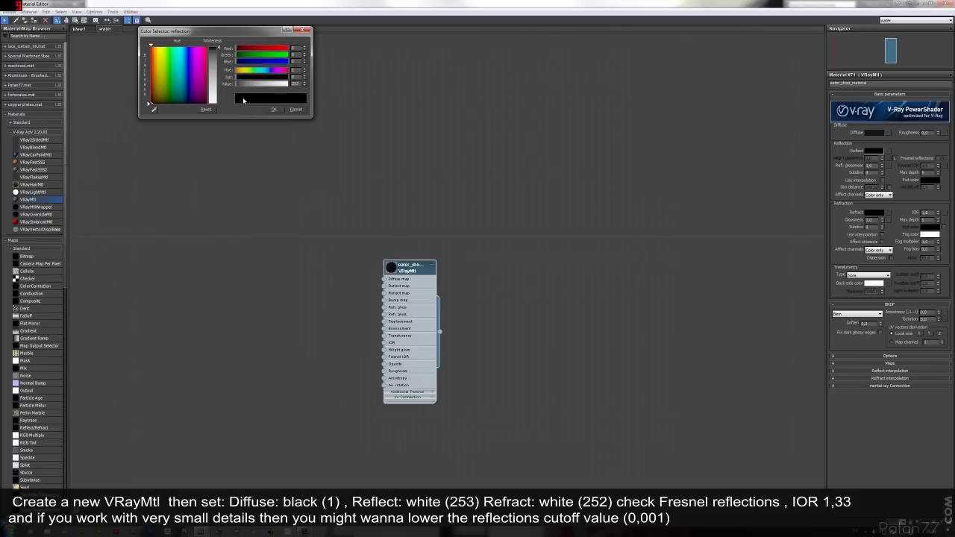
pyautogui.press('Return')
pyautogui.click(273, 109)
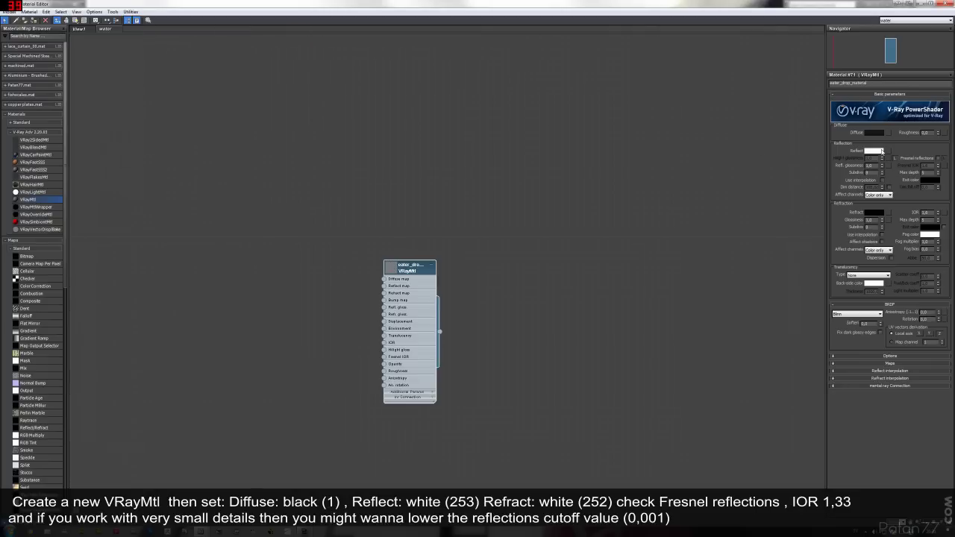
pyautogui.click(877, 151)
pyautogui.click(295, 109)
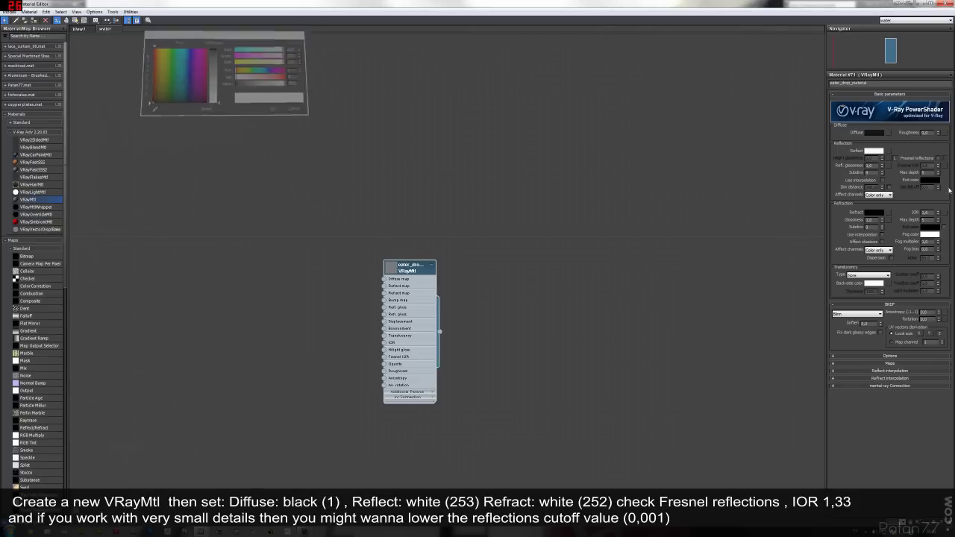
pyautogui.click(875, 212)
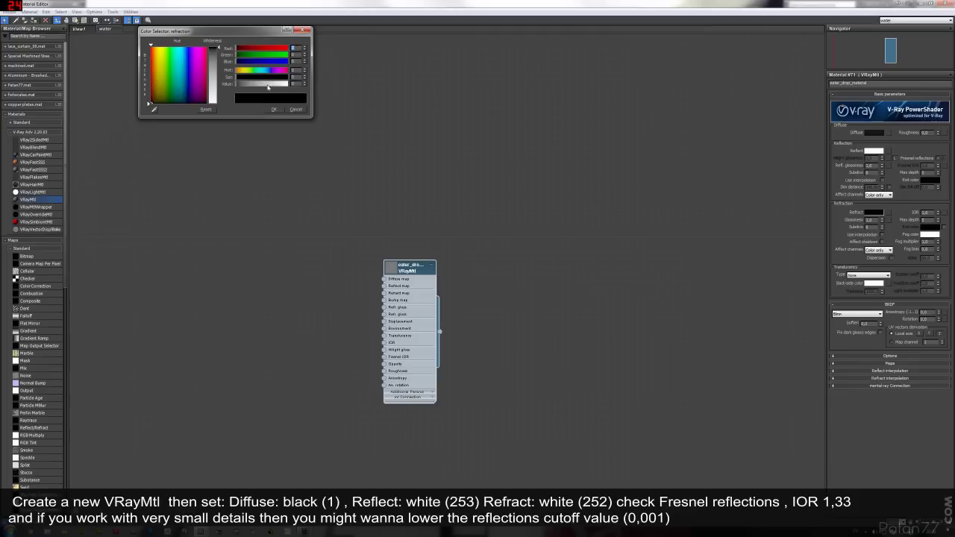
pyautogui.moveTo(305, 83); pyautogui.dragTo(305, 87)
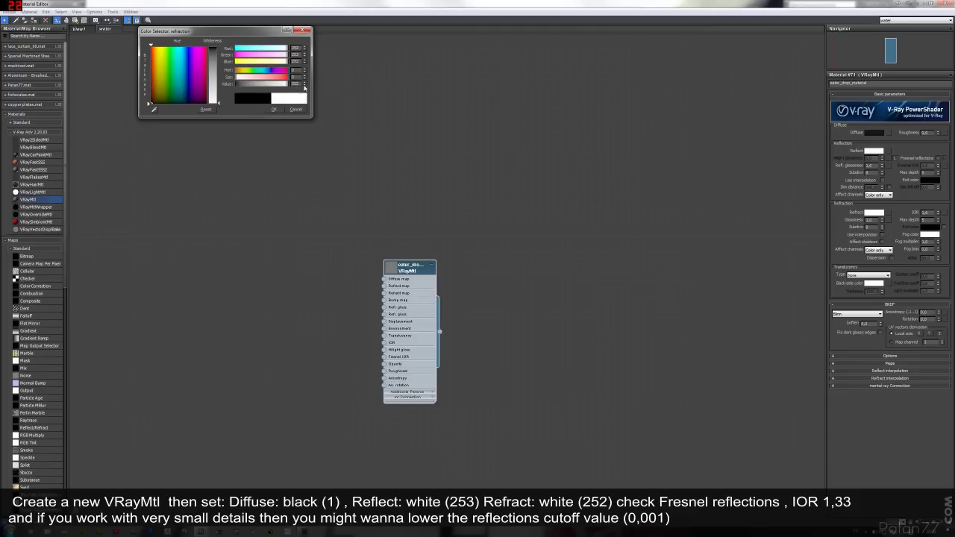
pyautogui.click(274, 109)
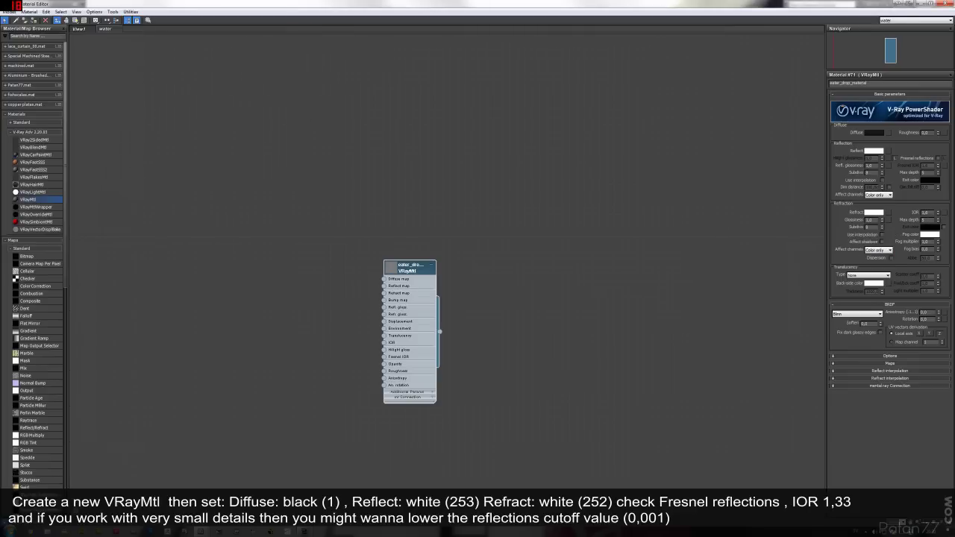
# - Set the refraction IOR to 1,33 and show the material preview with a checker background
pyautogui.write('1,33')
pyautogui.click(927, 213)
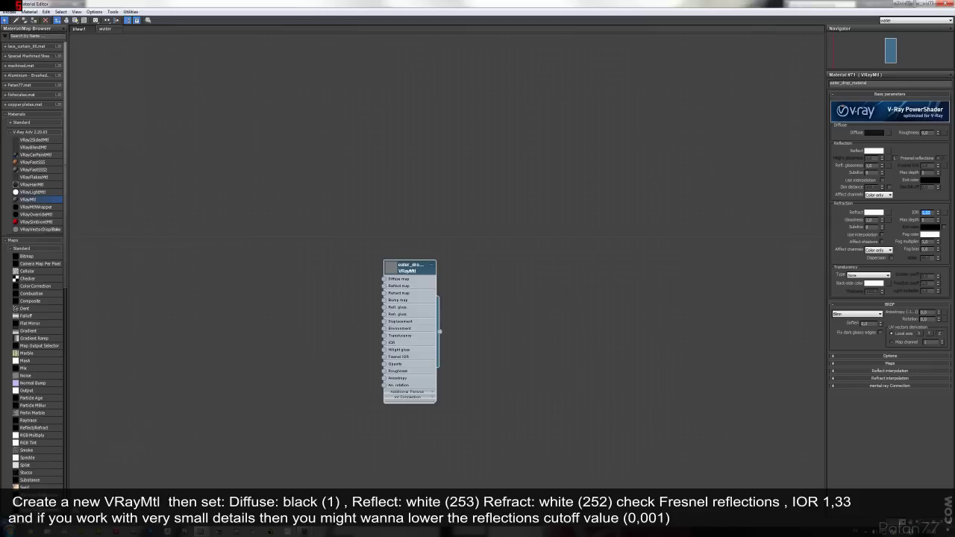
pyautogui.click(391, 269)
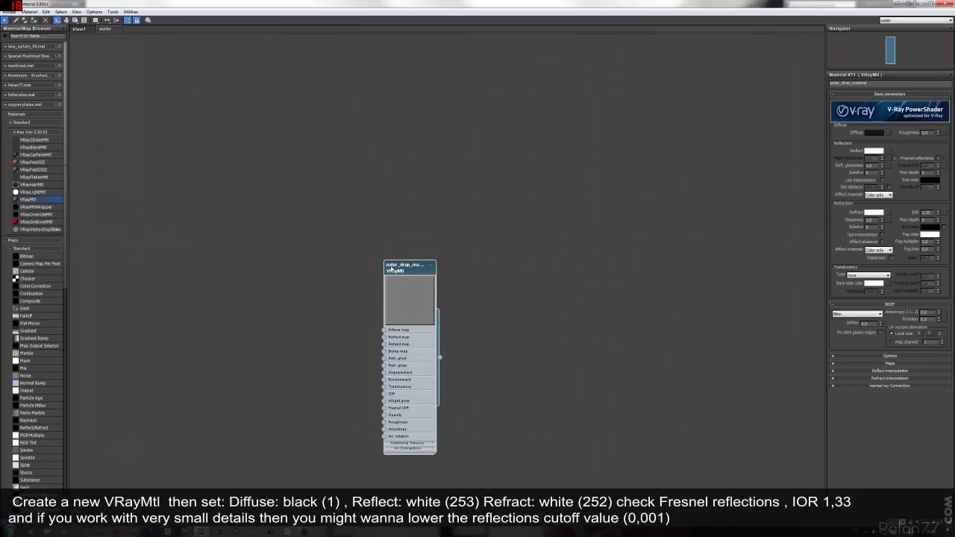
pyautogui.click(75, 20)
pyautogui.scroll(2, 510, 220)
pyautogui.scroll(2, 510, 220)
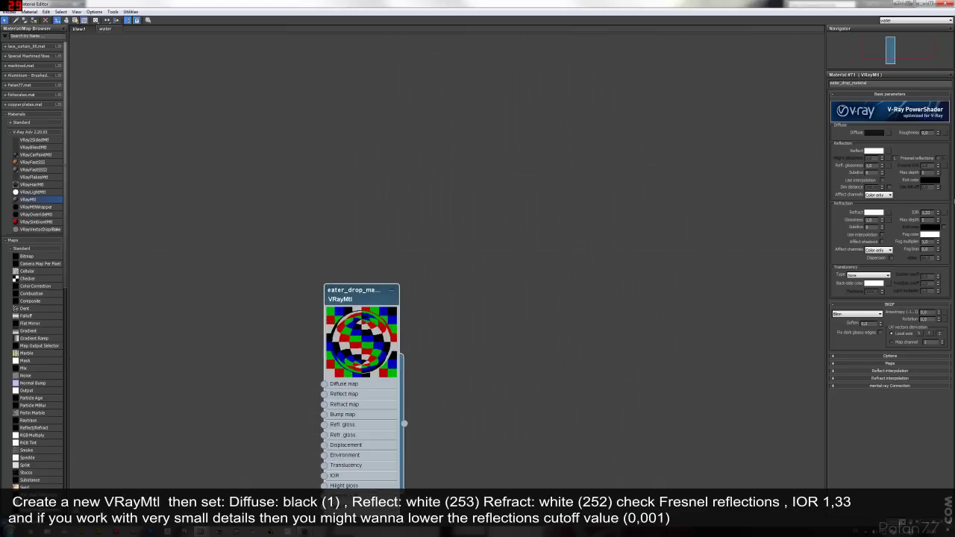
# - Enable Fresnel reflections and lower the reflection cutoff to 0,001
pyautogui.click(939, 159)
pyautogui.scroll(-1, 494, 283)
pyautogui.rightClick(379, 291)
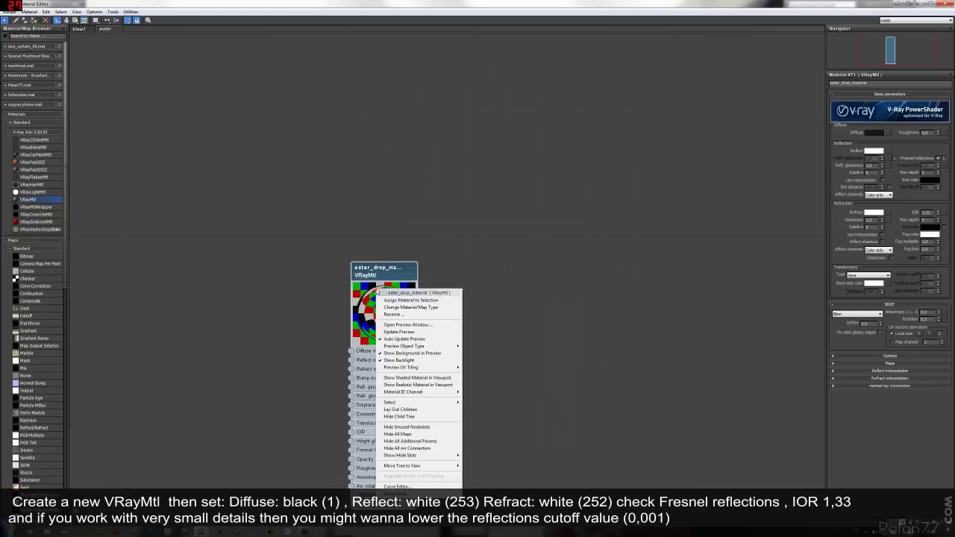
pyautogui.click(398, 332)
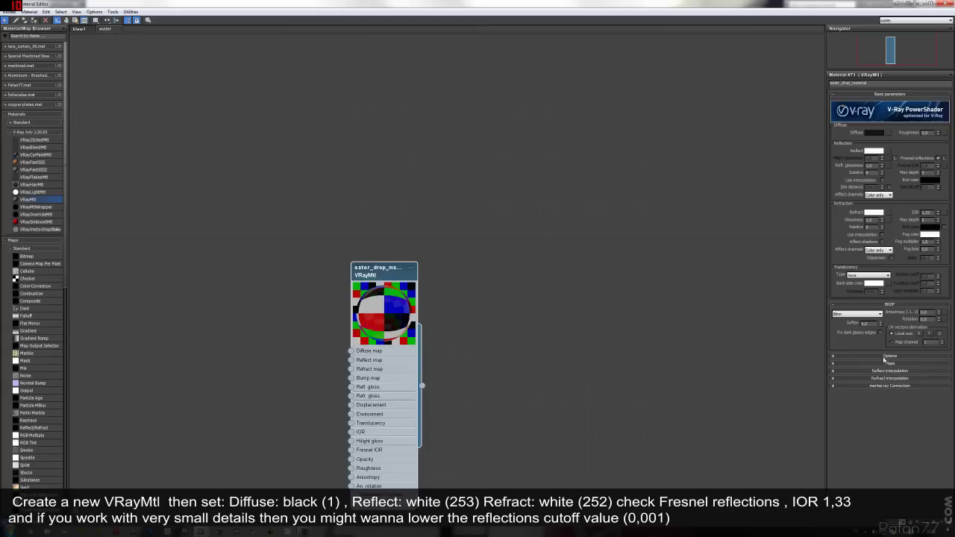
pyautogui.click(883, 356)
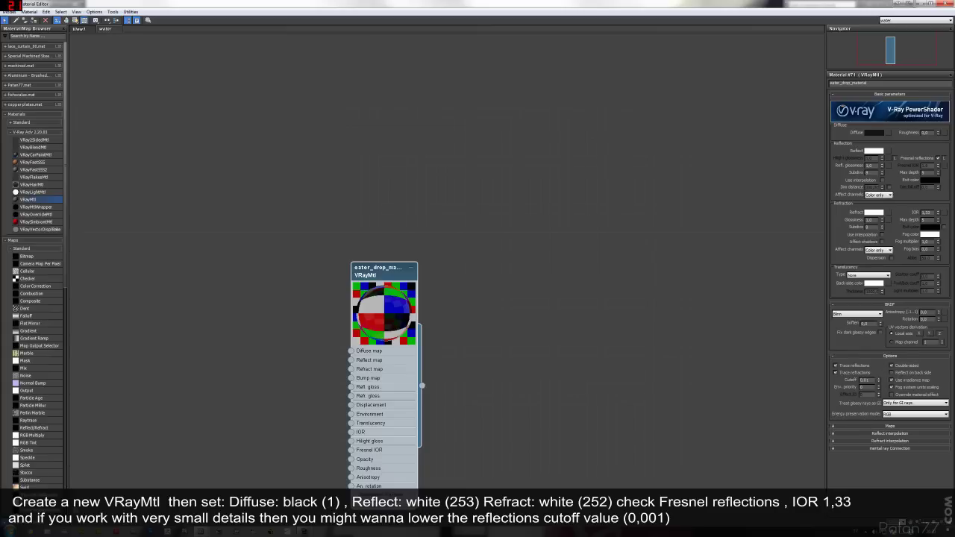
pyautogui.doubleClick(864, 380)
pyautogui.write('0,001')
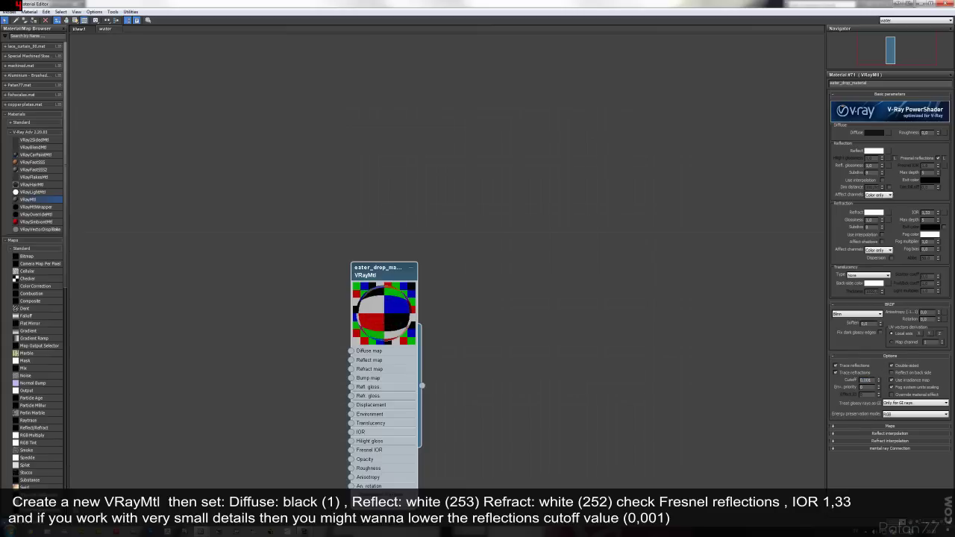
pyautogui.press('Return')
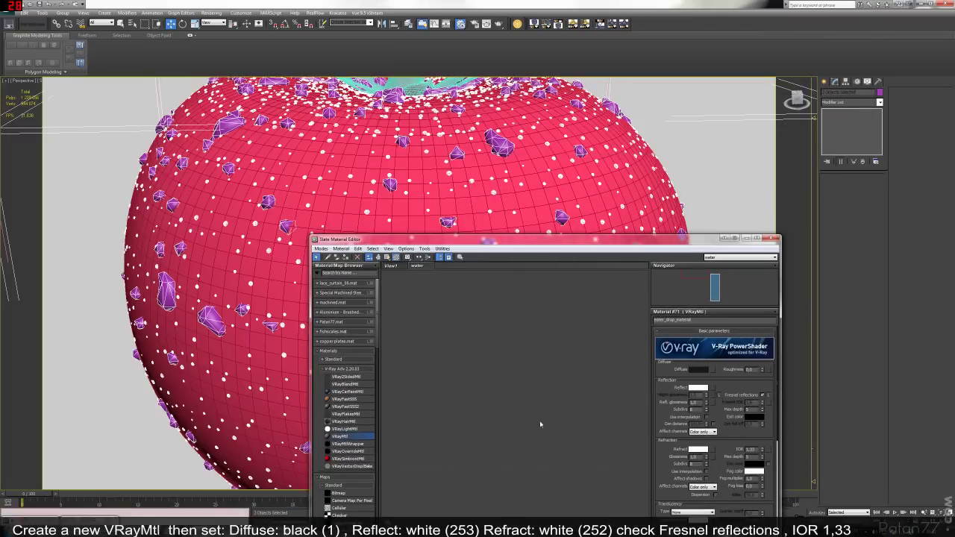
# - Assign water_drop_material to the selected large droplets on the tomato
pyautogui.scroll(-1, 493, 371)
pyautogui.scroll(-1, 531, 311)
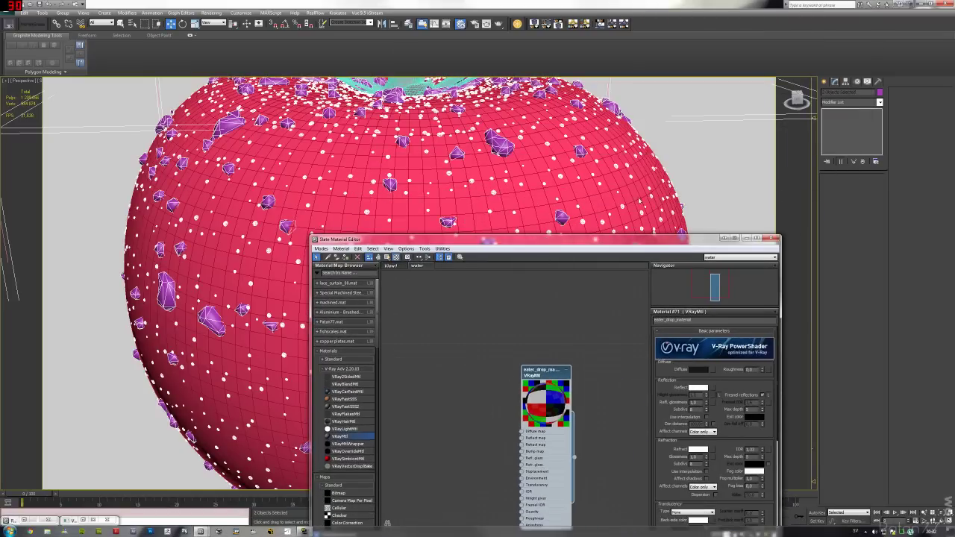
pyautogui.click(346, 257)
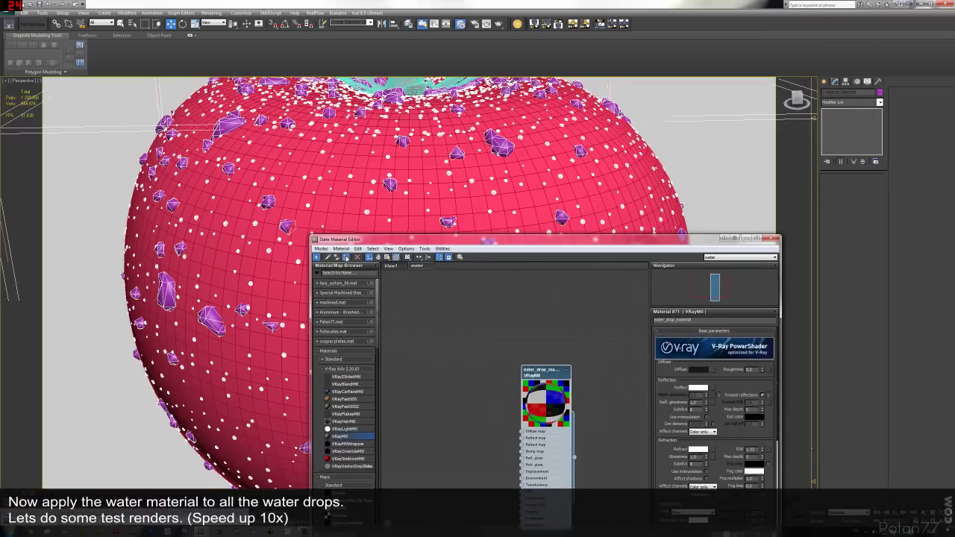
# - Minimize the Slate Material Editor, zoom out to frame the whole tomato, and test-render with Shift+Q
pyautogui.click(745, 238)
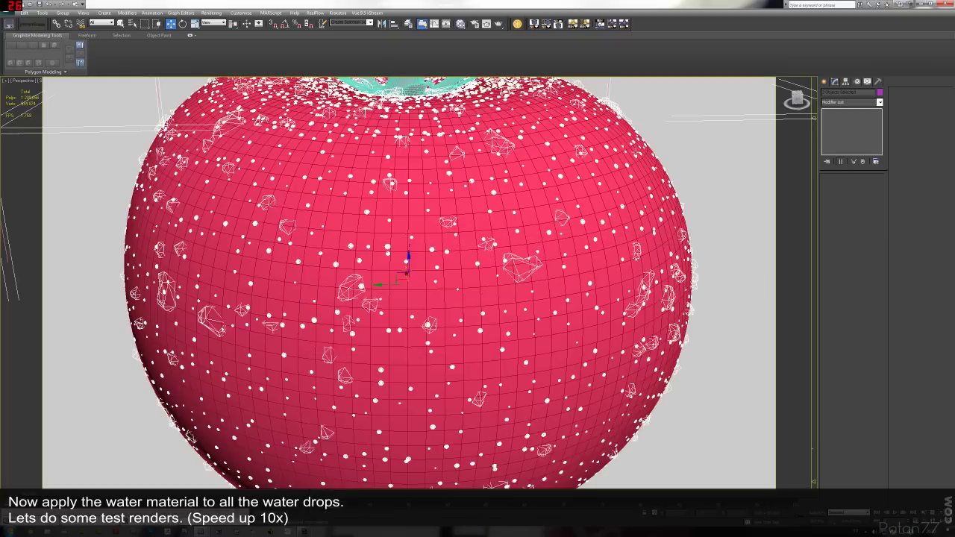
pyautogui.scroll(-5, 405, 256)
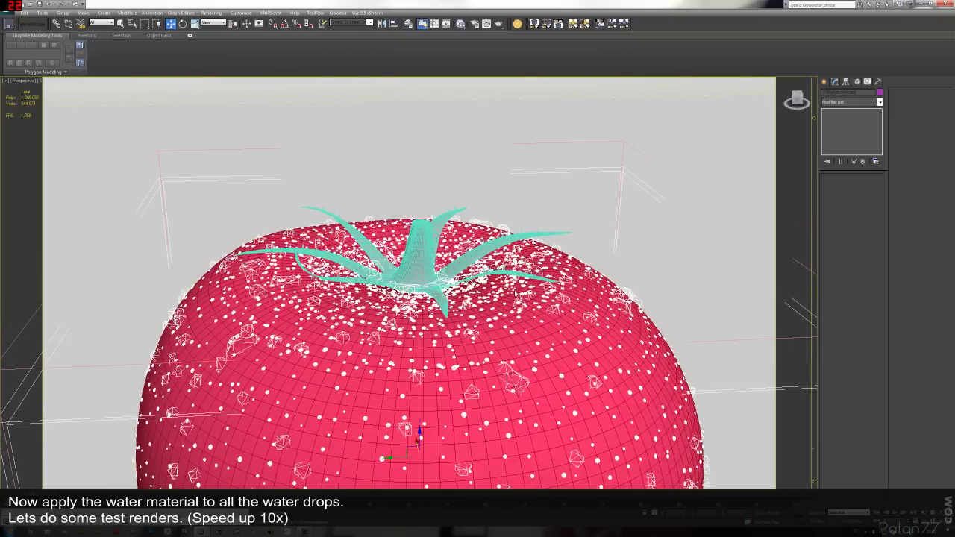
pyautogui.scroll(-2, 515, 313)
pyautogui.scroll(-3, 516, 315)
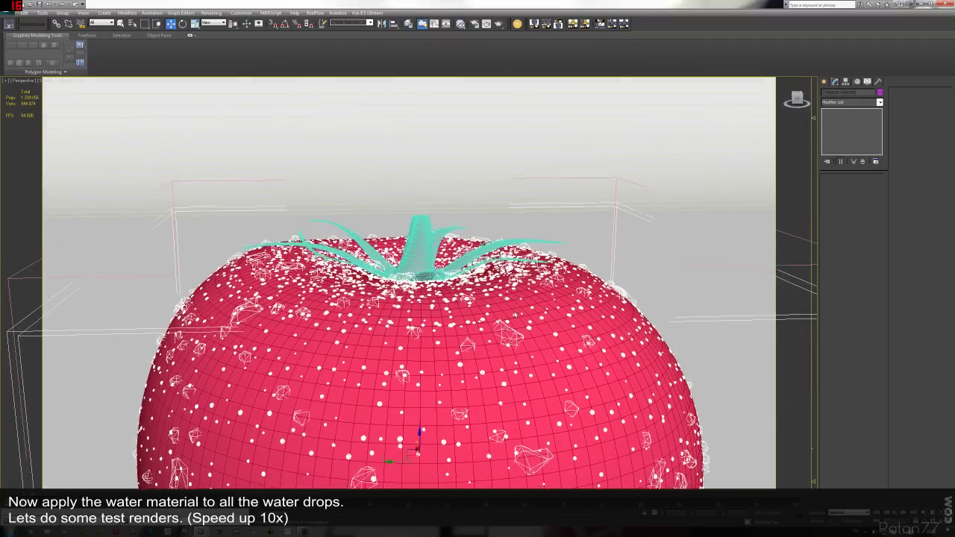
pyautogui.scroll(-3, 518, 316)
pyautogui.scroll(-2, 510, 278)
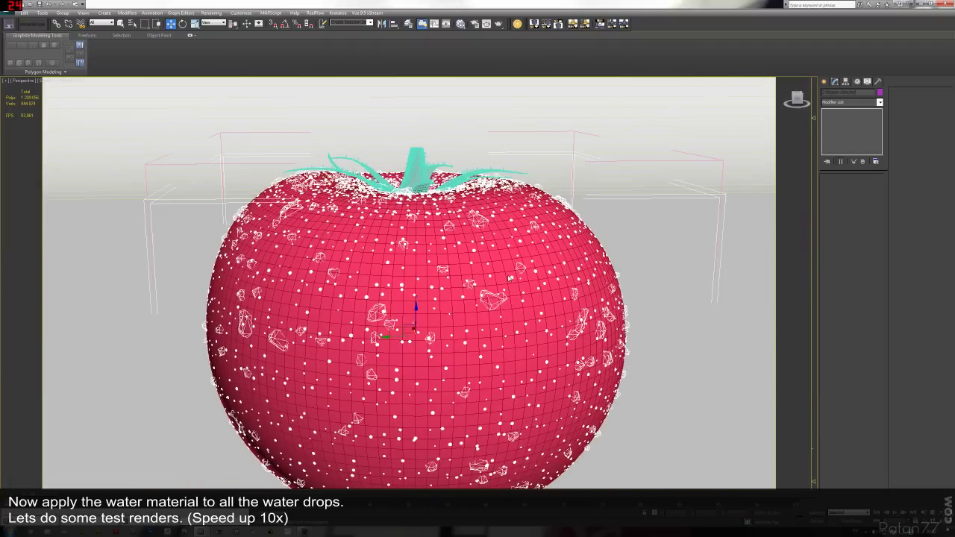
pyautogui.scroll(-2, 506, 298)
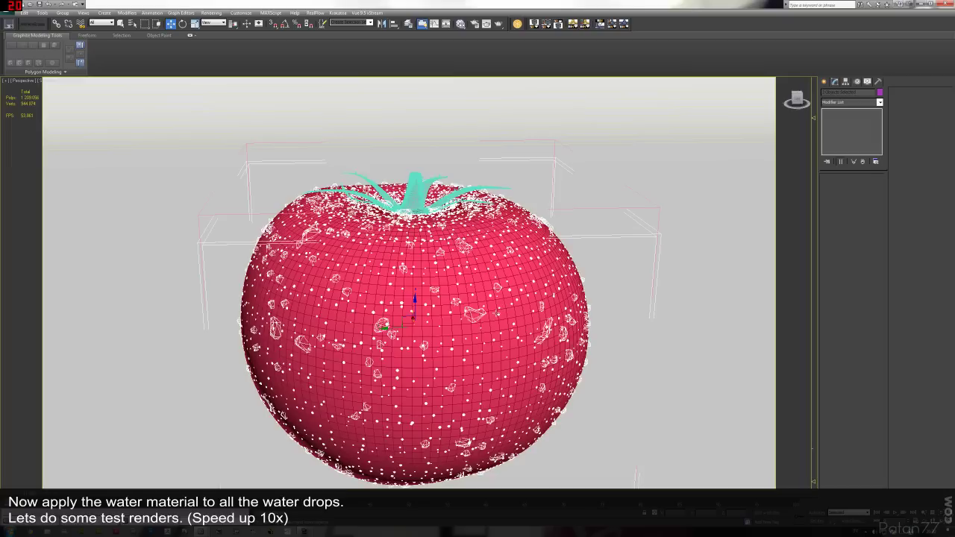
pyautogui.scroll(-2, 497, 291)
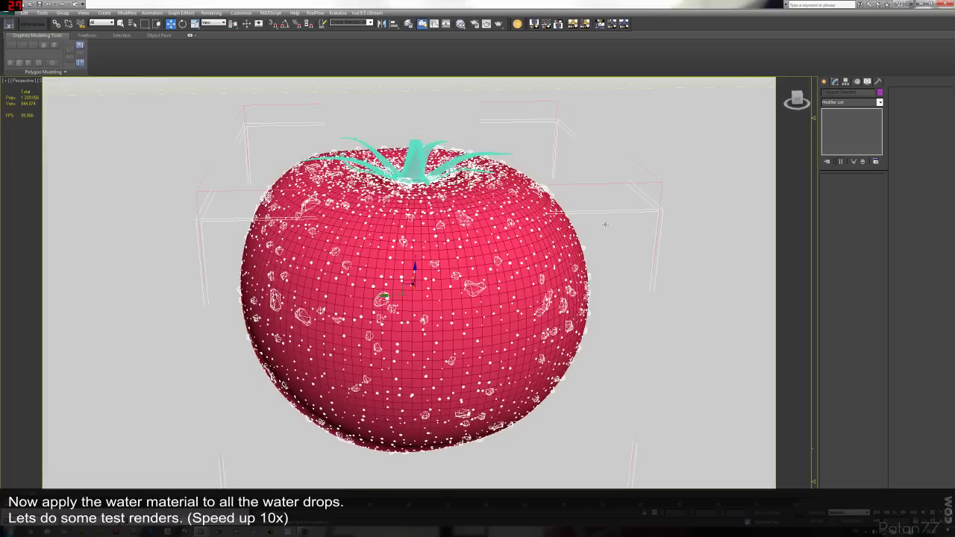
pyautogui.hotkey('shift', 'q')
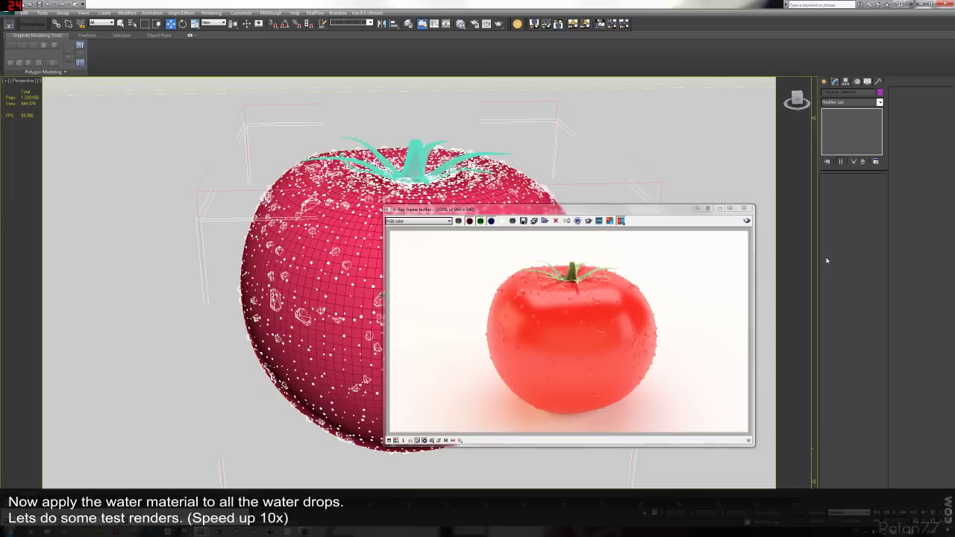
# - Orbit and zoom down onto the tomato's stem and render that close-up
pyautogui.moveTo(452, 154)
pyautogui.keyDown('alt'); pyautogui.mouseDown(button='middle')
pyautogui.moveTo(336, 241)
pyautogui.moveTo(306, 388)
pyautogui.moveTo(306, 311)
pyautogui.mouseUp(button='middle'); pyautogui.keyUp('alt')
pyautogui.scroll(3, 306, 388)
pyautogui.hotkey('shift', 'q')
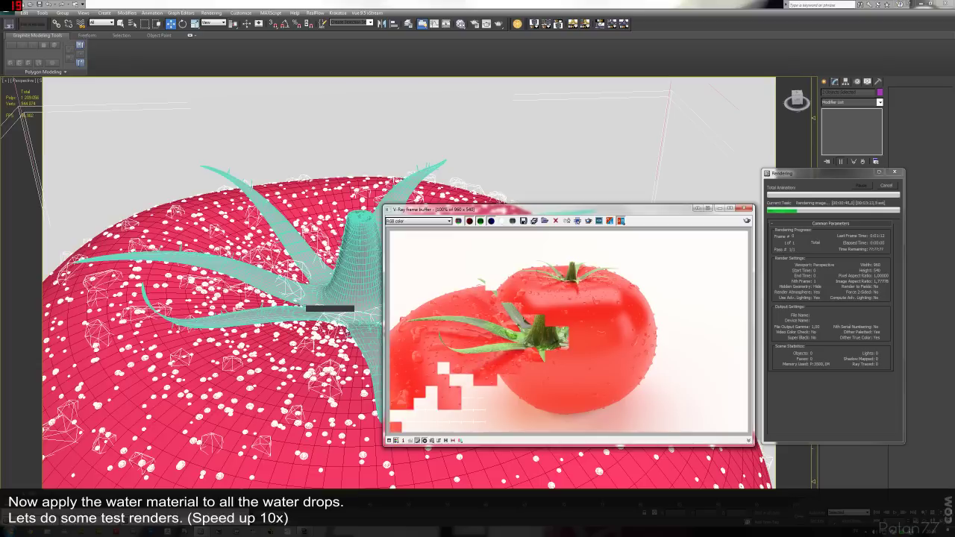
# - Check the V-Ray frame buffer channel dropdown, keeping the RGB colour channel shown
pyautogui.click(448, 221)
pyautogui.click(448, 227)
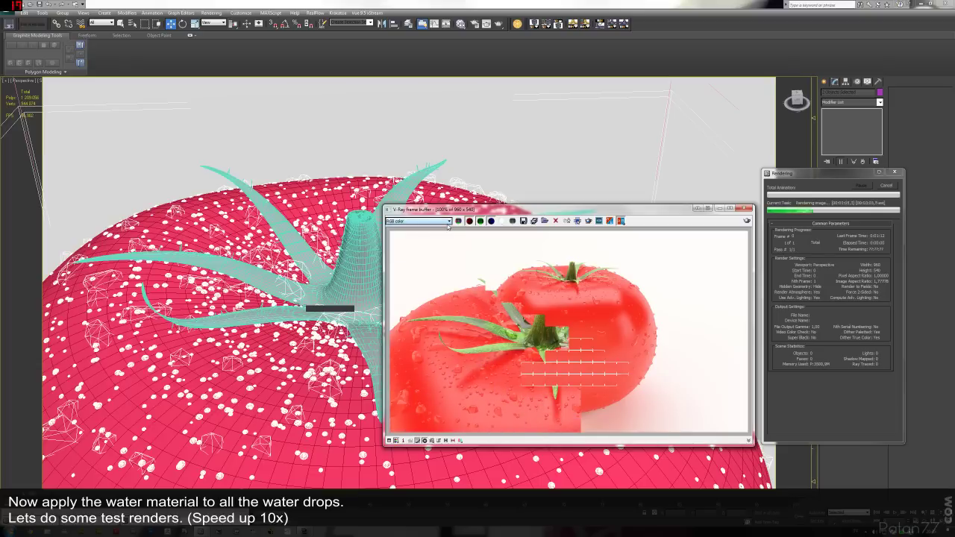
pyautogui.click(449, 221)
pyautogui.click(448, 227)
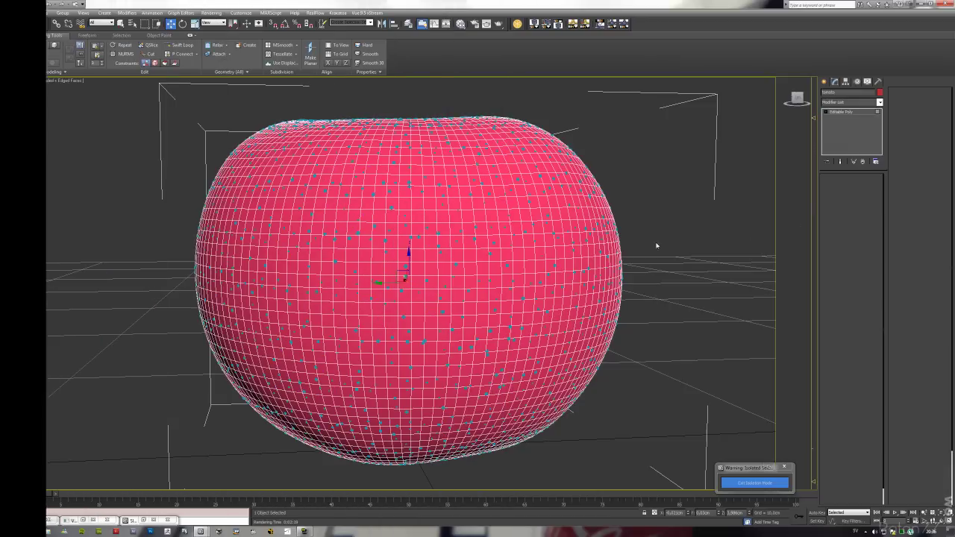
# - Clear the old face selection and box-select the middle band of polygons around the tomato
pyautogui.click(650, 224)
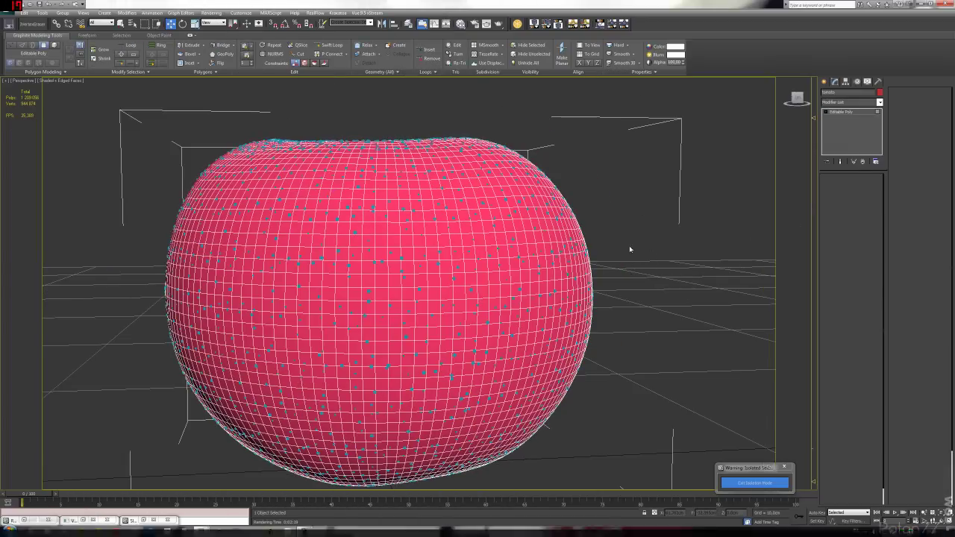
pyautogui.scroll(-3, 629, 246)
pyautogui.moveTo(592, 215); pyautogui.dragTo(202, 290)
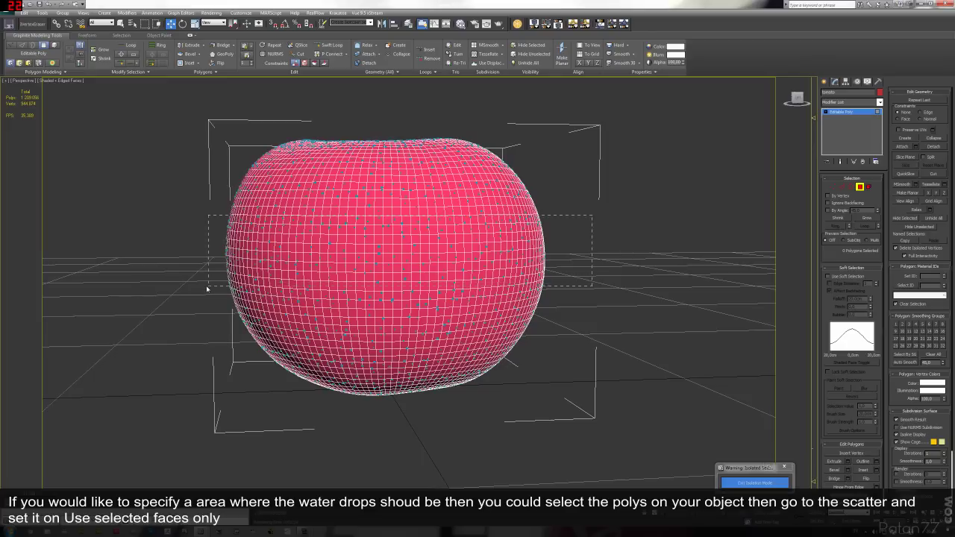
pyautogui.moveTo(554, 284); pyautogui.dragTo(569, 301)
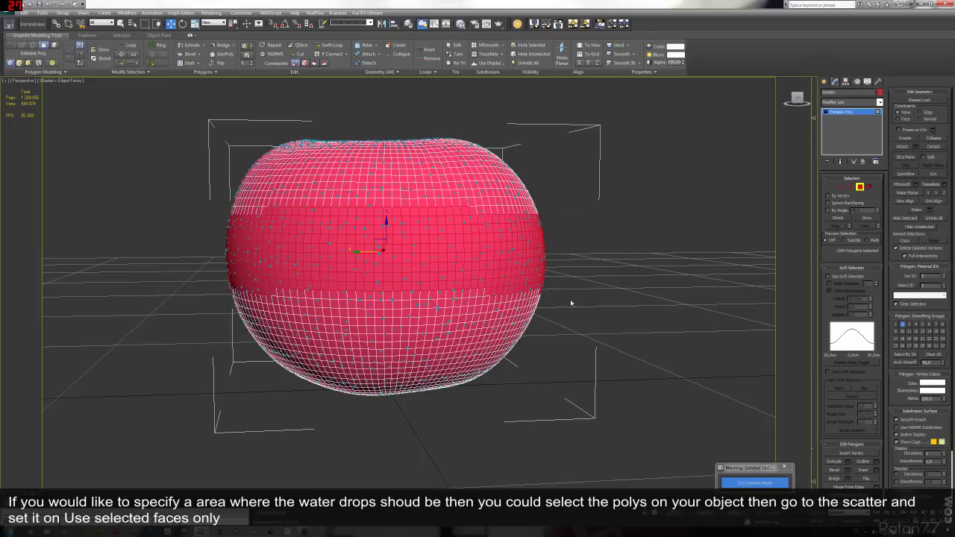
pyautogui.moveTo(629, 316)
pyautogui.keyDown('alt'); pyautogui.mouseDown(button='middle')
pyautogui.moveTo(503, 320)
pyautogui.moveTo(570, 339)
pyautogui.moveTo(679, 259)
pyautogui.mouseUp(button='middle'); pyautogui.keyUp('alt')
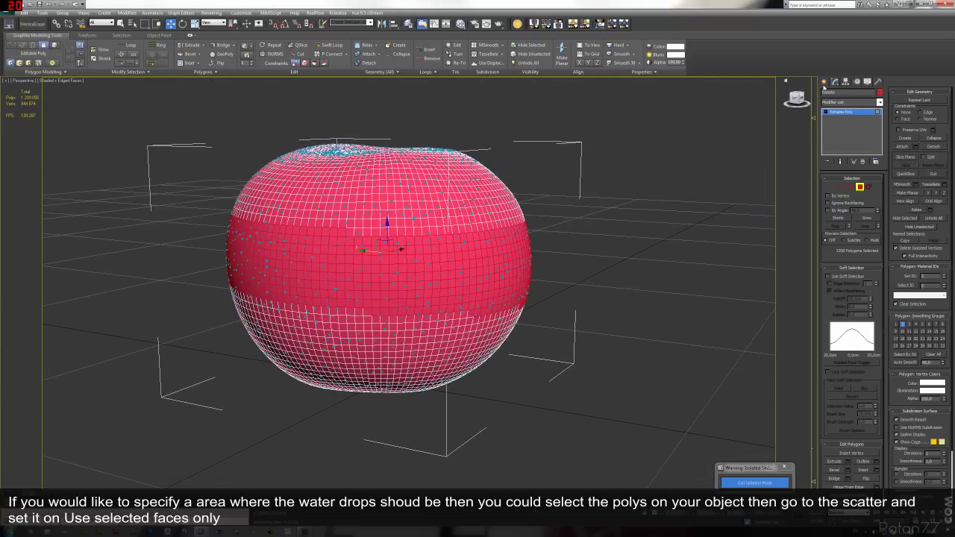
pyautogui.click(824, 83)
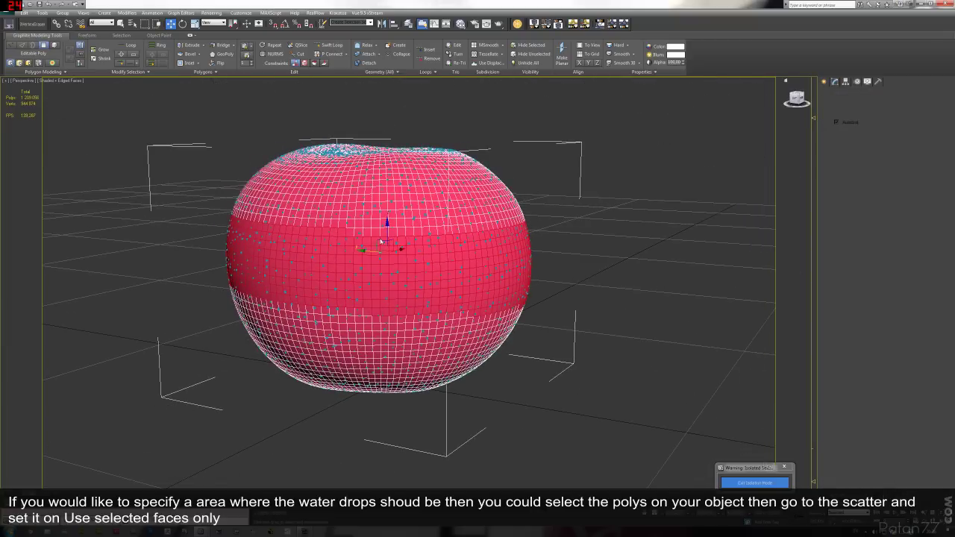
# - Turn on Use Selected Faces Only for the small_drop Scatter, limiting drops to the band
pyautogui.click(411, 210)
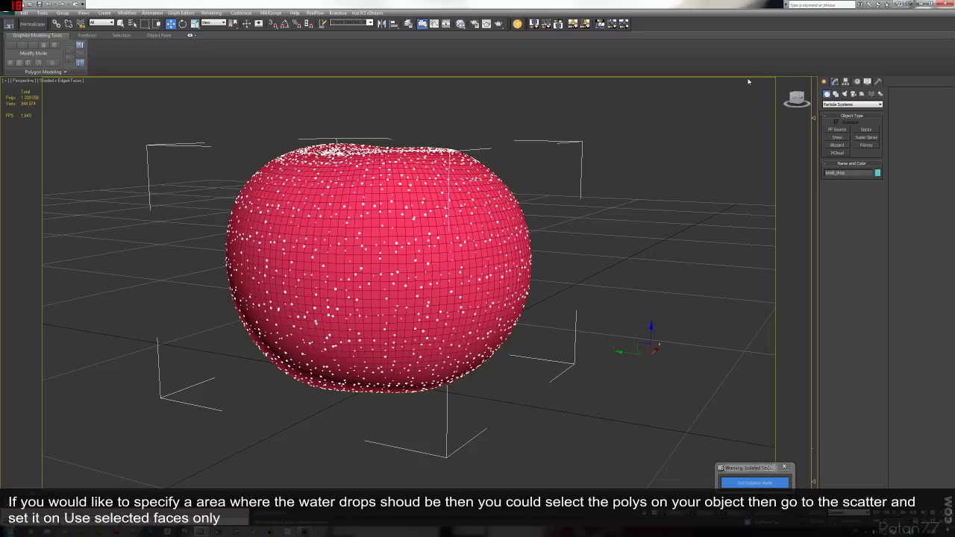
pyautogui.click(835, 81)
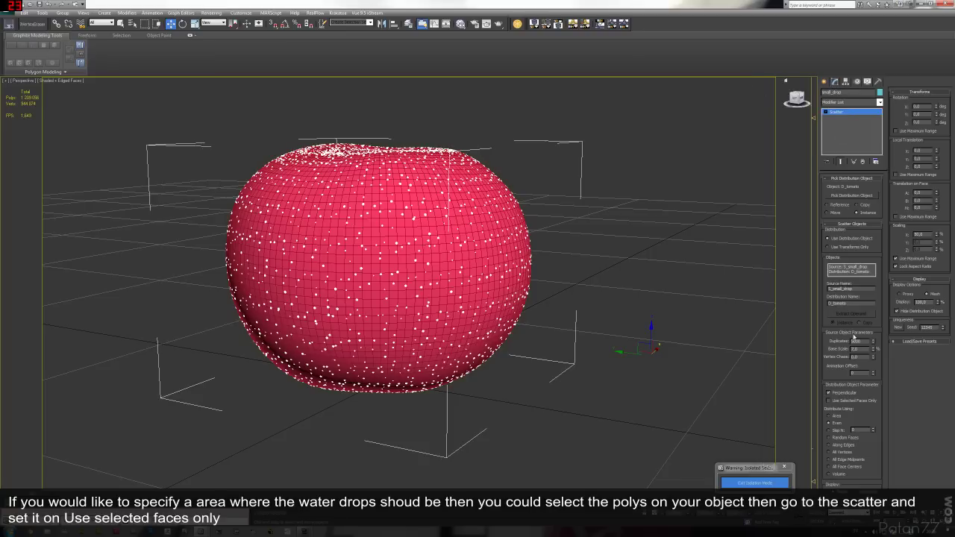
pyautogui.click(859, 401)
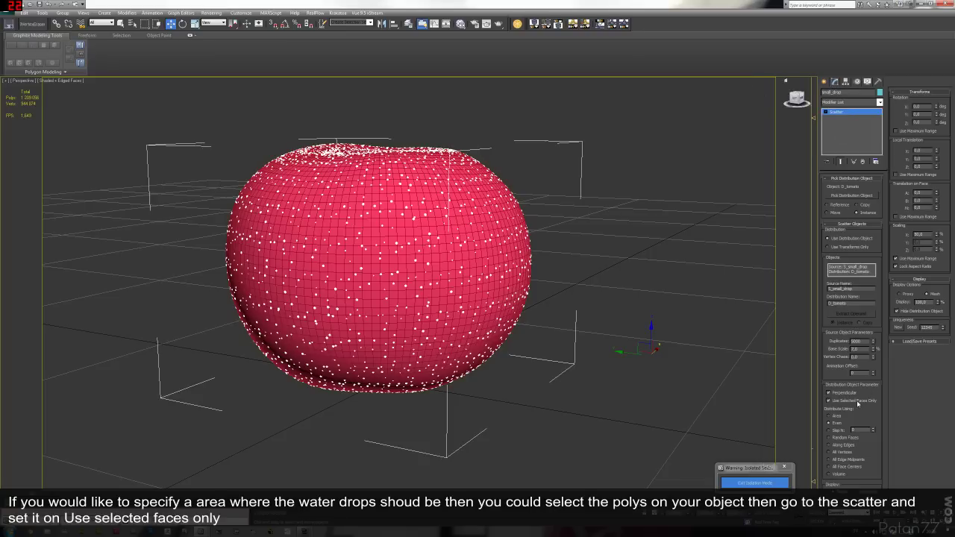
pyautogui.click(518, 399)
pyautogui.moveTo(310, 408)
pyautogui.keyDown('alt'); pyautogui.mouseDown(button='middle')
pyautogui.moveTo(392, 411)
pyautogui.moveTo(465, 396)
pyautogui.moveTo(341, 414)
pyautogui.moveTo(410, 360)
pyautogui.mouseUp(button='middle'); pyautogui.keyUp('alt')
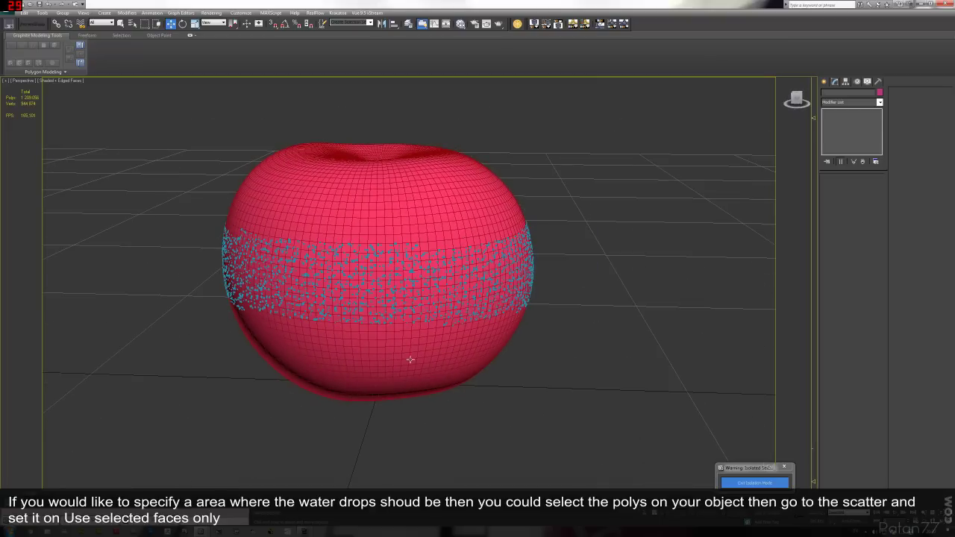
pyautogui.click(409, 359)
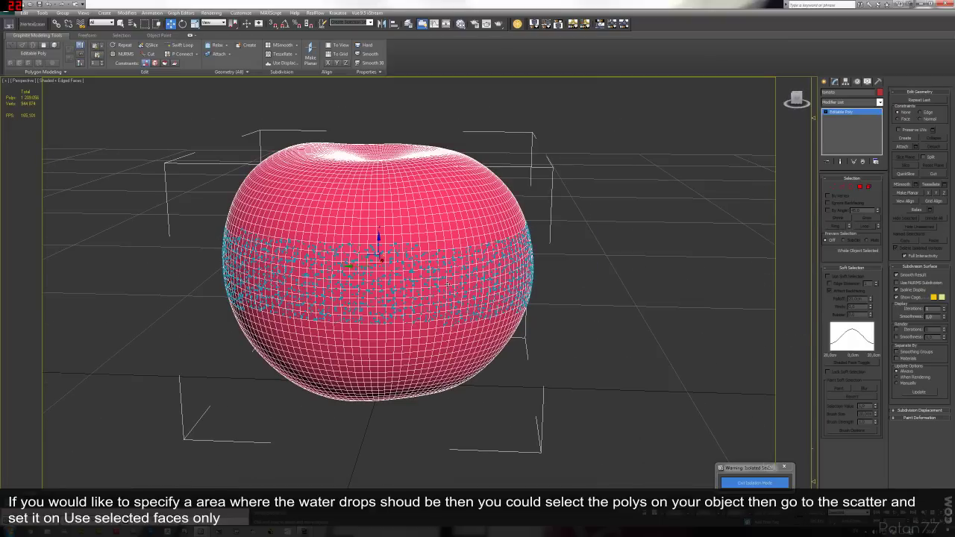
# - Turn Use Selected Faces Only back off so drops cover the whole tomato, then exit isolation
pyautogui.click(448, 286)
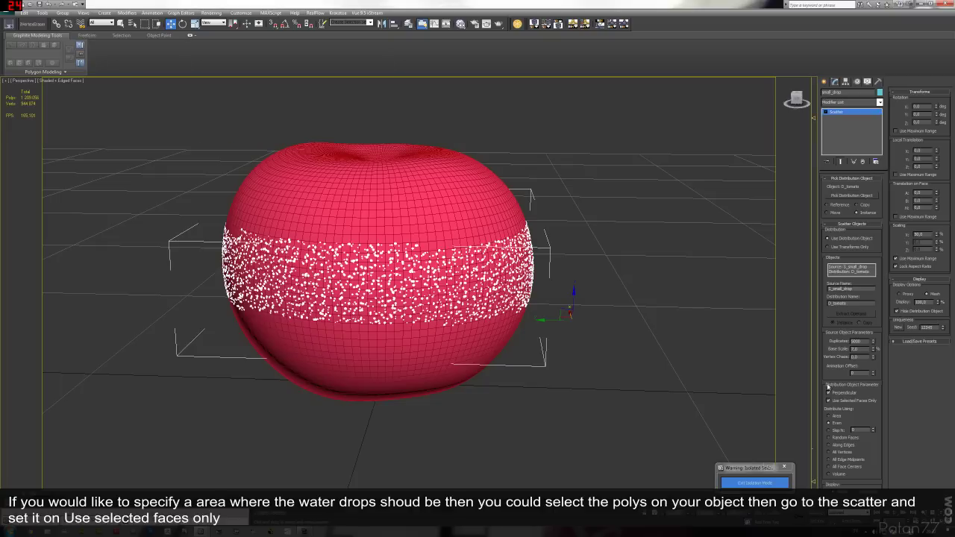
pyautogui.click(839, 402)
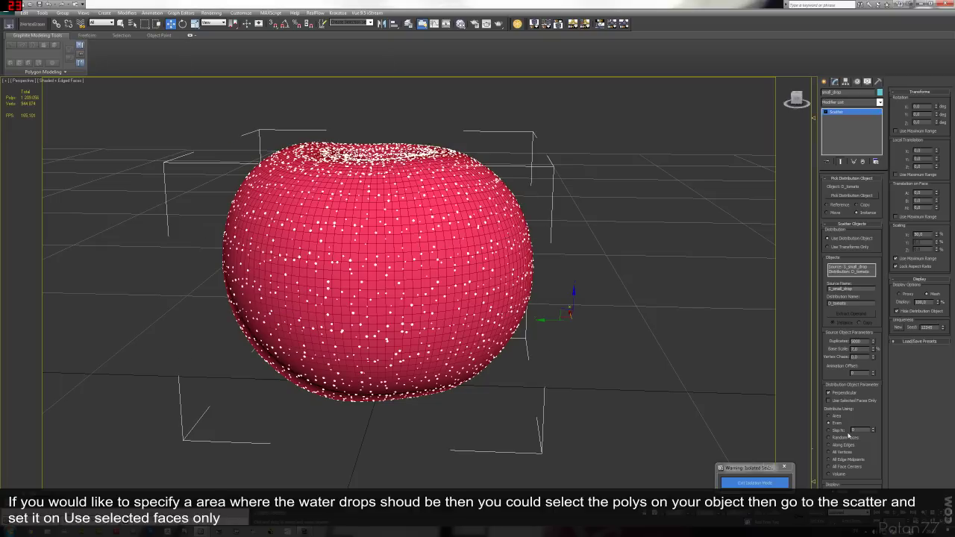
pyautogui.click(667, 348)
pyautogui.keyDown('alt'); pyautogui.moveTo(667, 348); pyautogui.dragTo(635, 369, button='middle'); pyautogui.keyUp('alt')
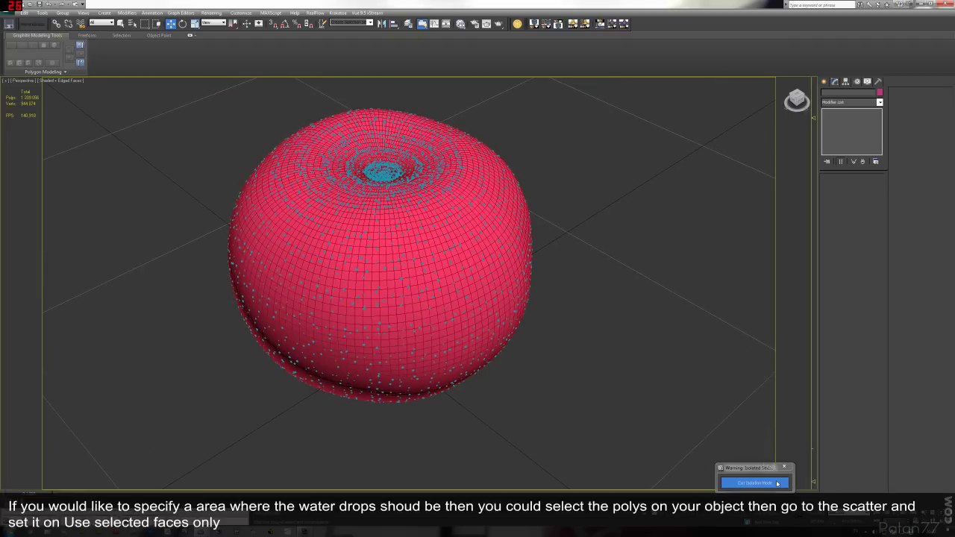
pyautogui.click(776, 484)
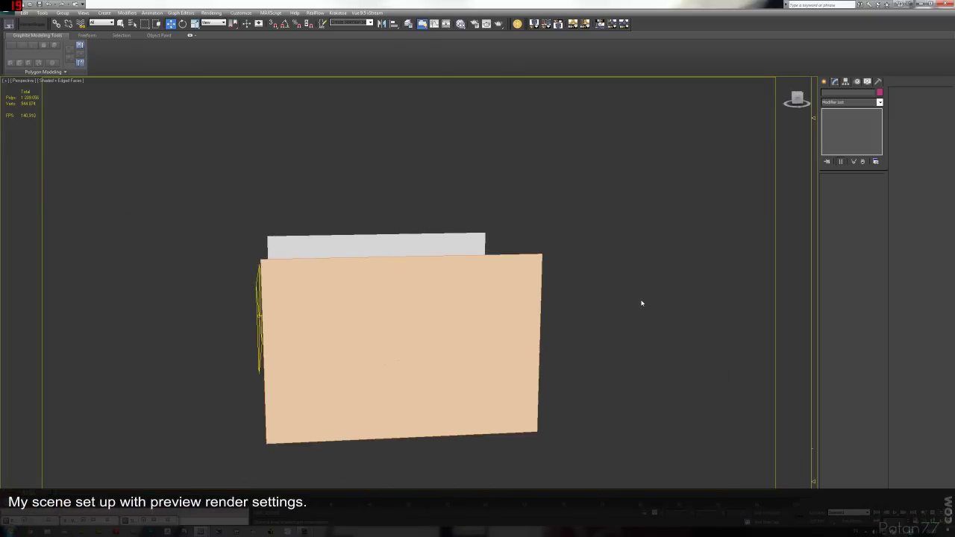
# - Orbit out to the full studio set and turn off Edged Faces with F4
pyautogui.moveTo(642, 303)
pyautogui.keyDown('alt'); pyautogui.mouseDown(button='middle')
pyautogui.moveTo(572, 326)
pyautogui.moveTo(635, 336)
pyautogui.moveTo(594, 369)
pyautogui.moveTo(637, 346)
pyautogui.moveTo(448, 346)
pyautogui.moveTo(435, 371)
pyautogui.mouseUp(button='middle'); pyautogui.keyUp('alt')
pyautogui.press('F4')
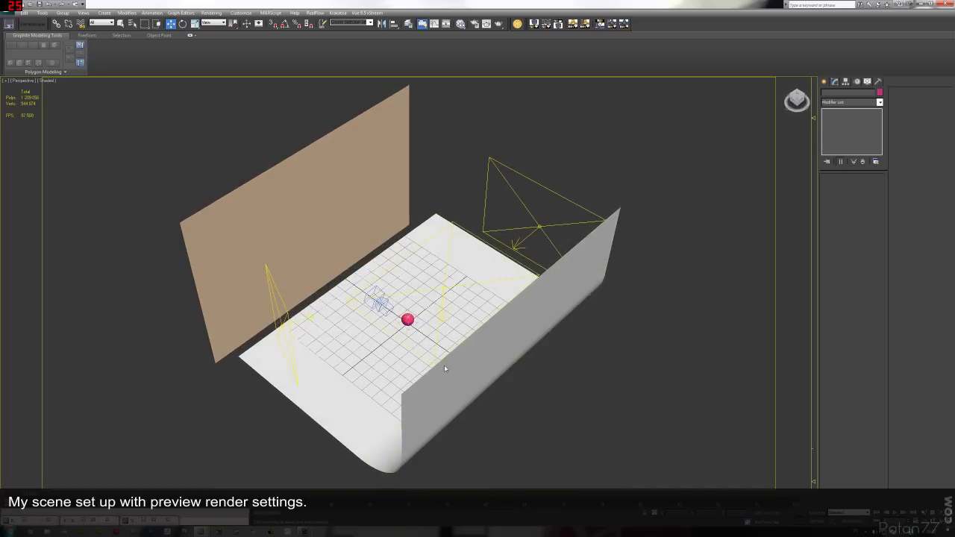
pyautogui.moveTo(558, 379)
pyautogui.keyDown('alt'); pyautogui.mouseDown(button='middle')
pyautogui.moveTo(588, 380)
pyautogui.moveTo(598, 365)
pyautogui.mouseUp(button='middle'); pyautogui.keyUp('alt')
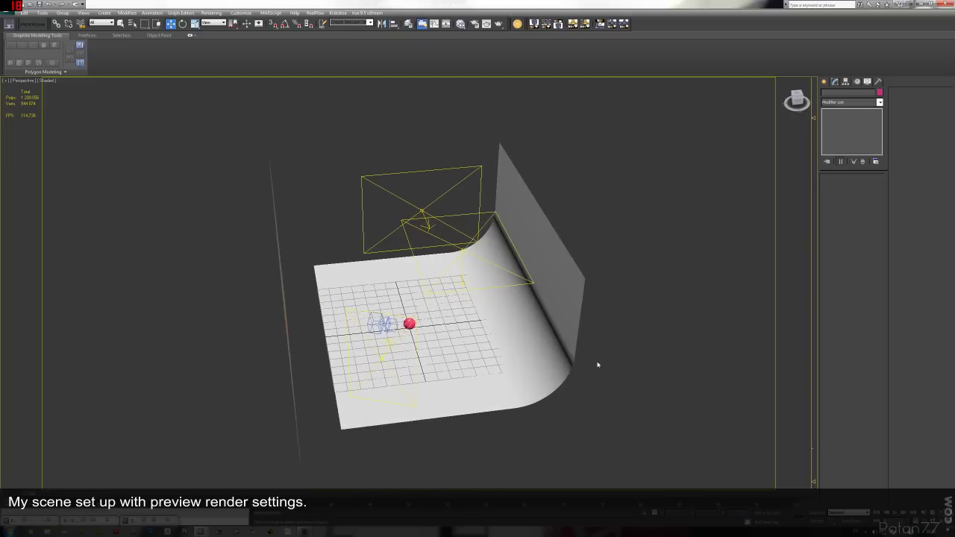
pyautogui.click(475, 24)
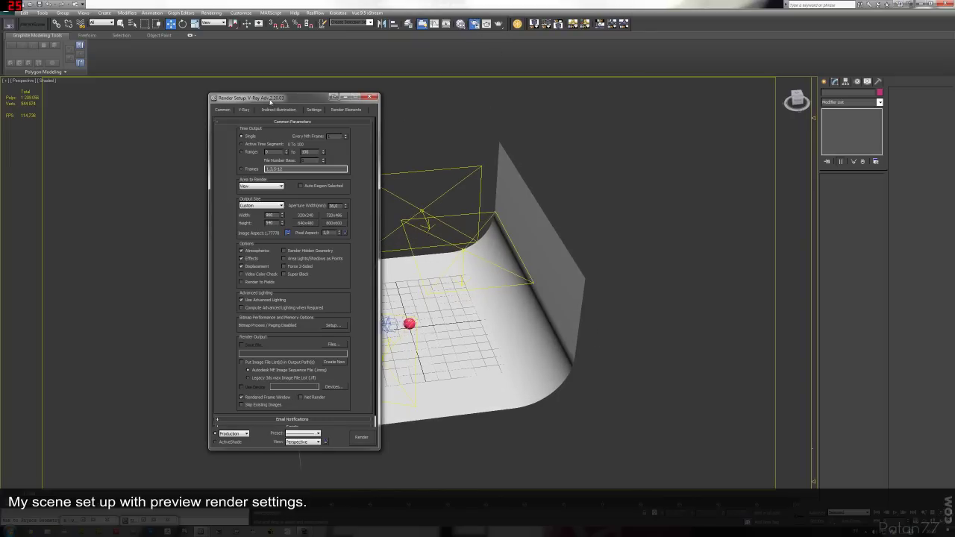
pyautogui.moveTo(271, 100); pyautogui.dragTo(628, 114)
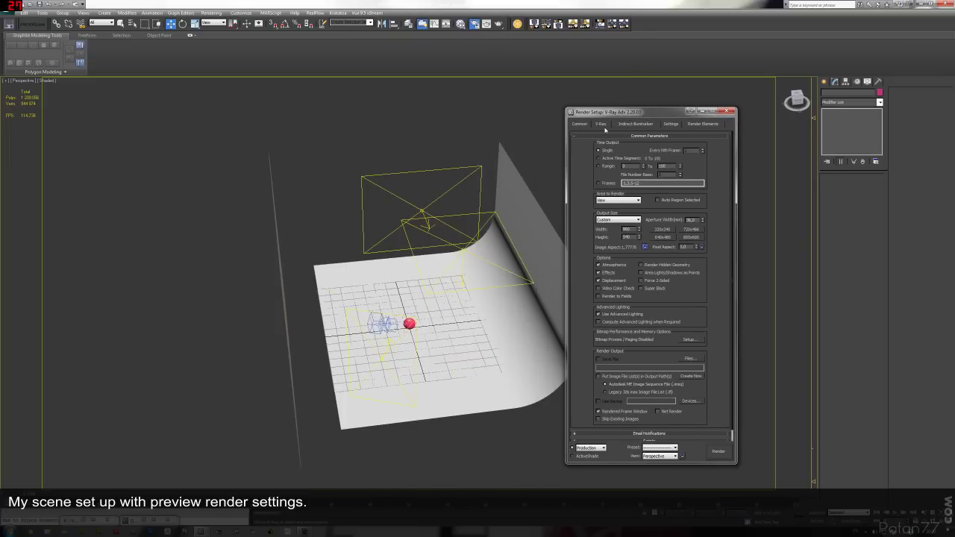
pyautogui.click(601, 124)
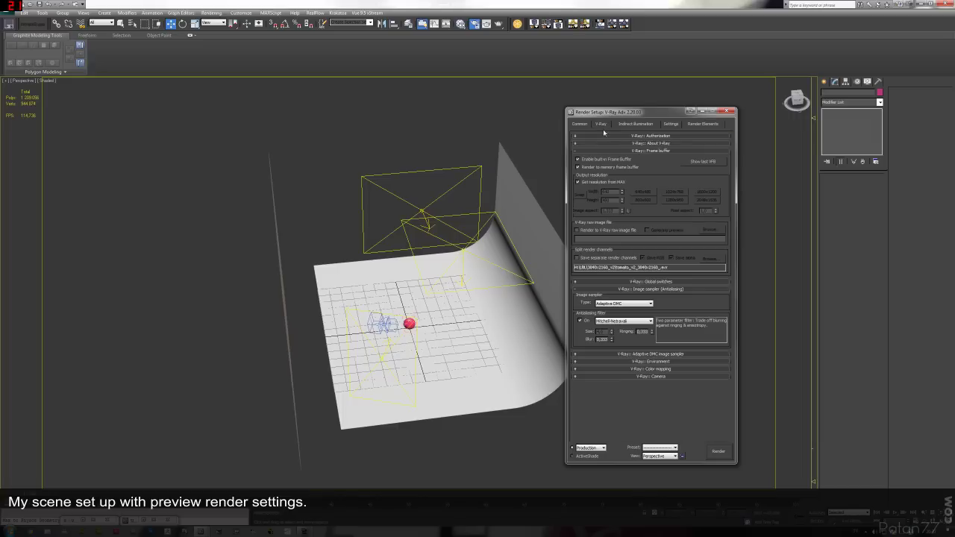
pyautogui.click(660, 355)
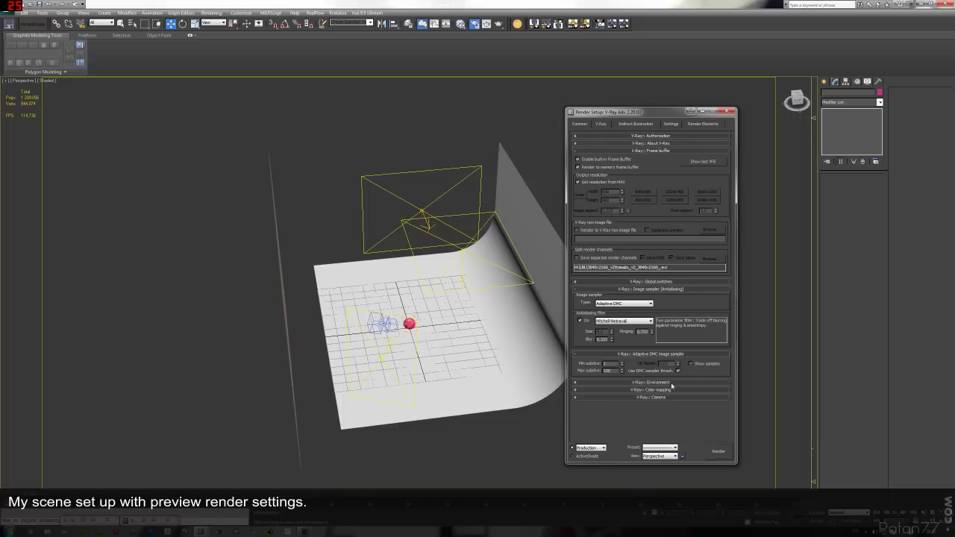
pyautogui.click(678, 384)
pyautogui.scroll(-1, 657, 427)
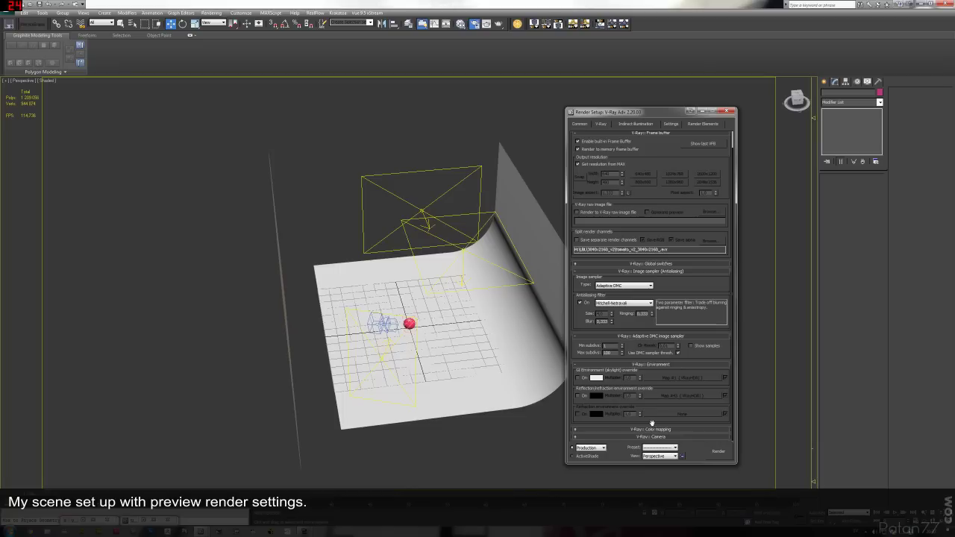
pyautogui.click(634, 365)
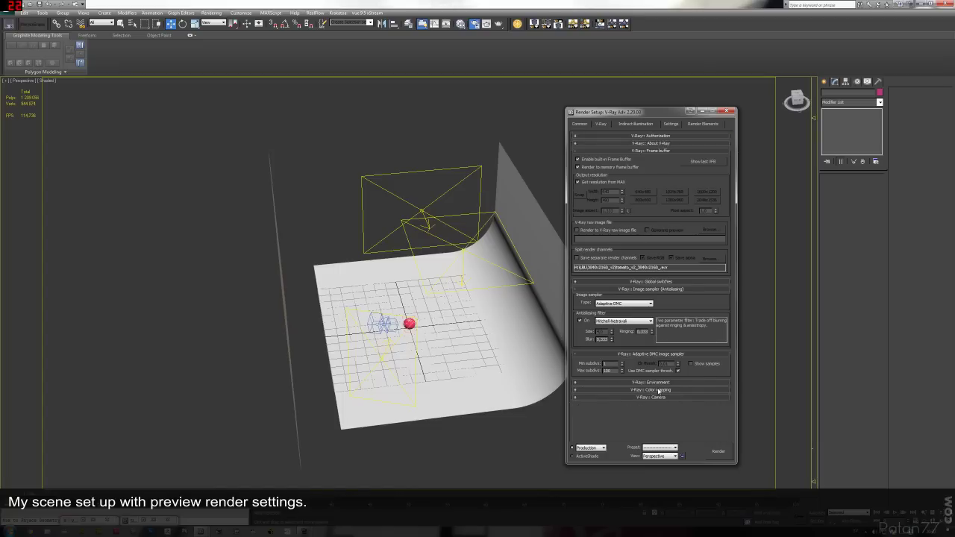
pyautogui.click(659, 389)
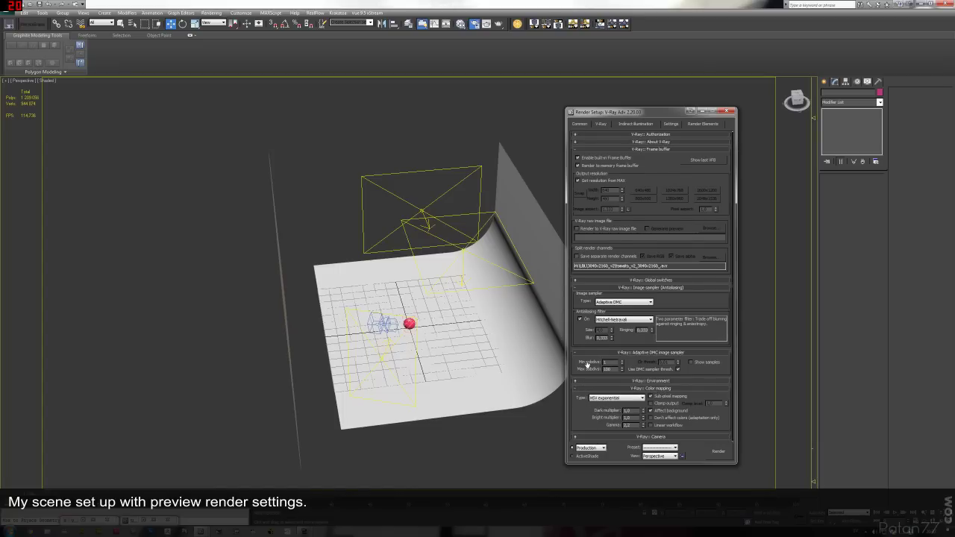
pyautogui.click(635, 124)
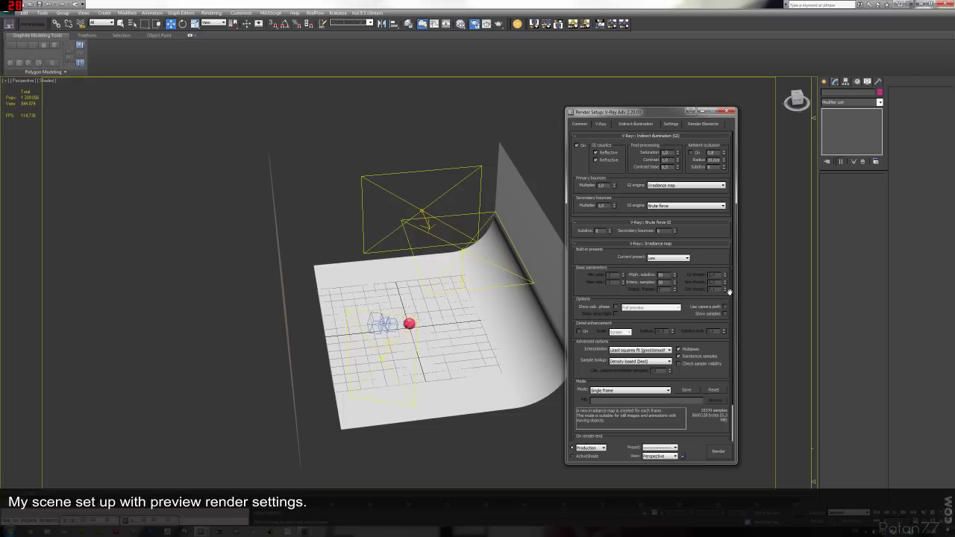
pyautogui.scroll(-2, 726, 358)
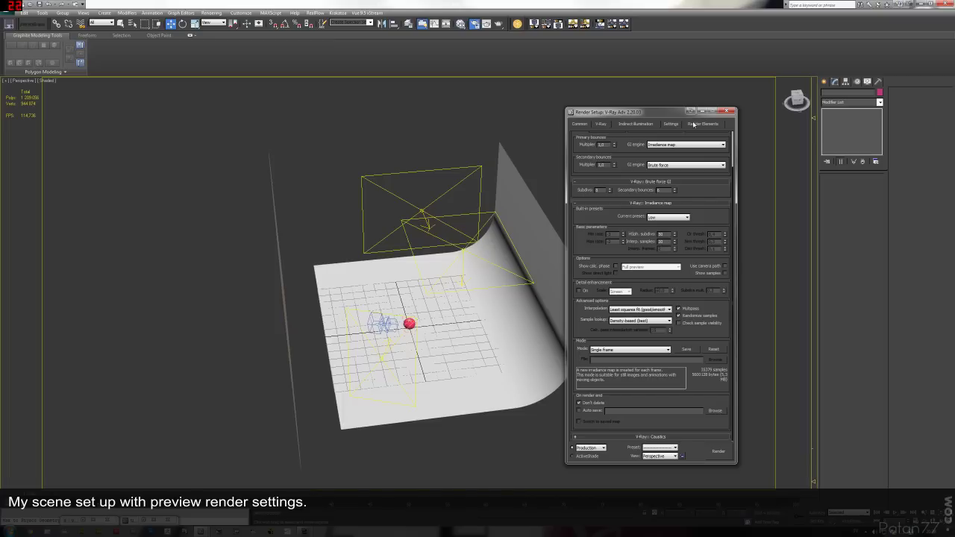
pyautogui.click(671, 124)
pyautogui.click(714, 124)
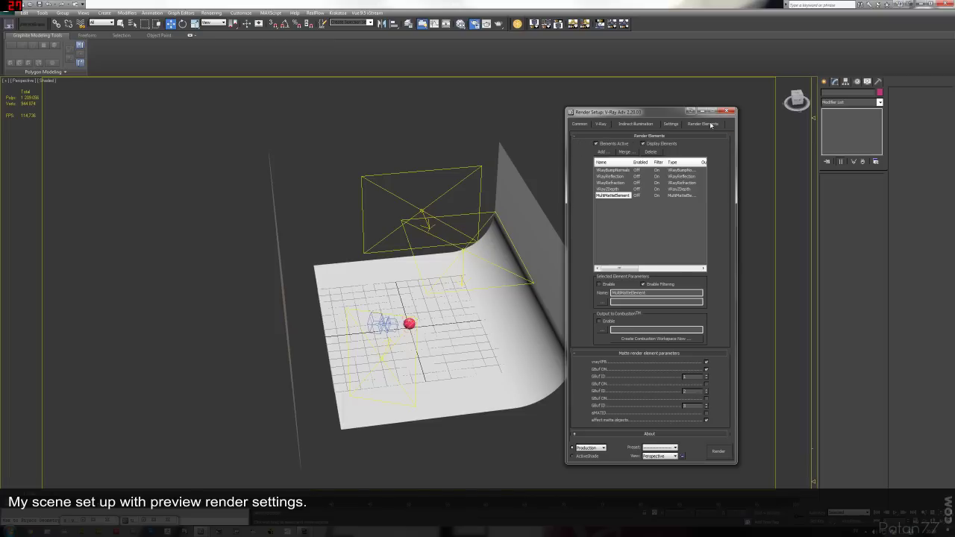
pyautogui.click(727, 111)
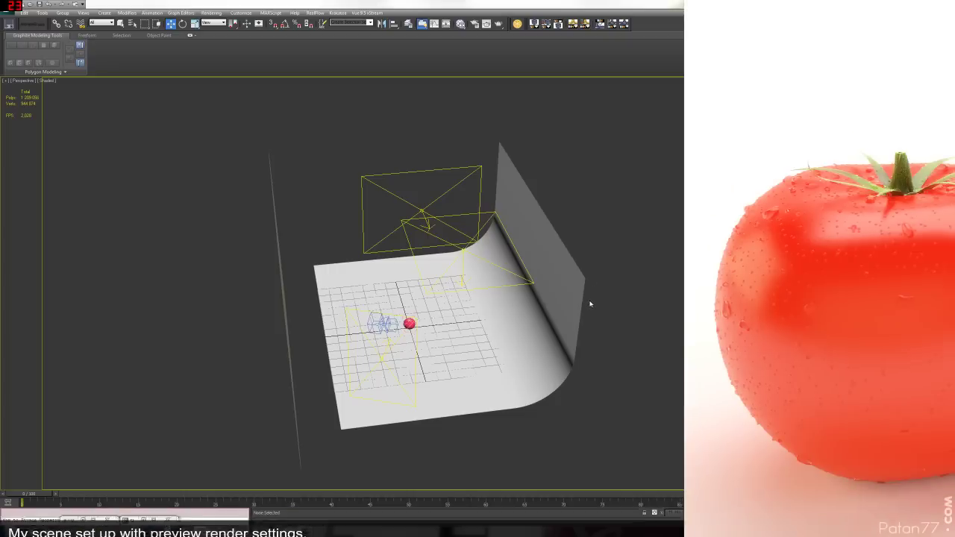